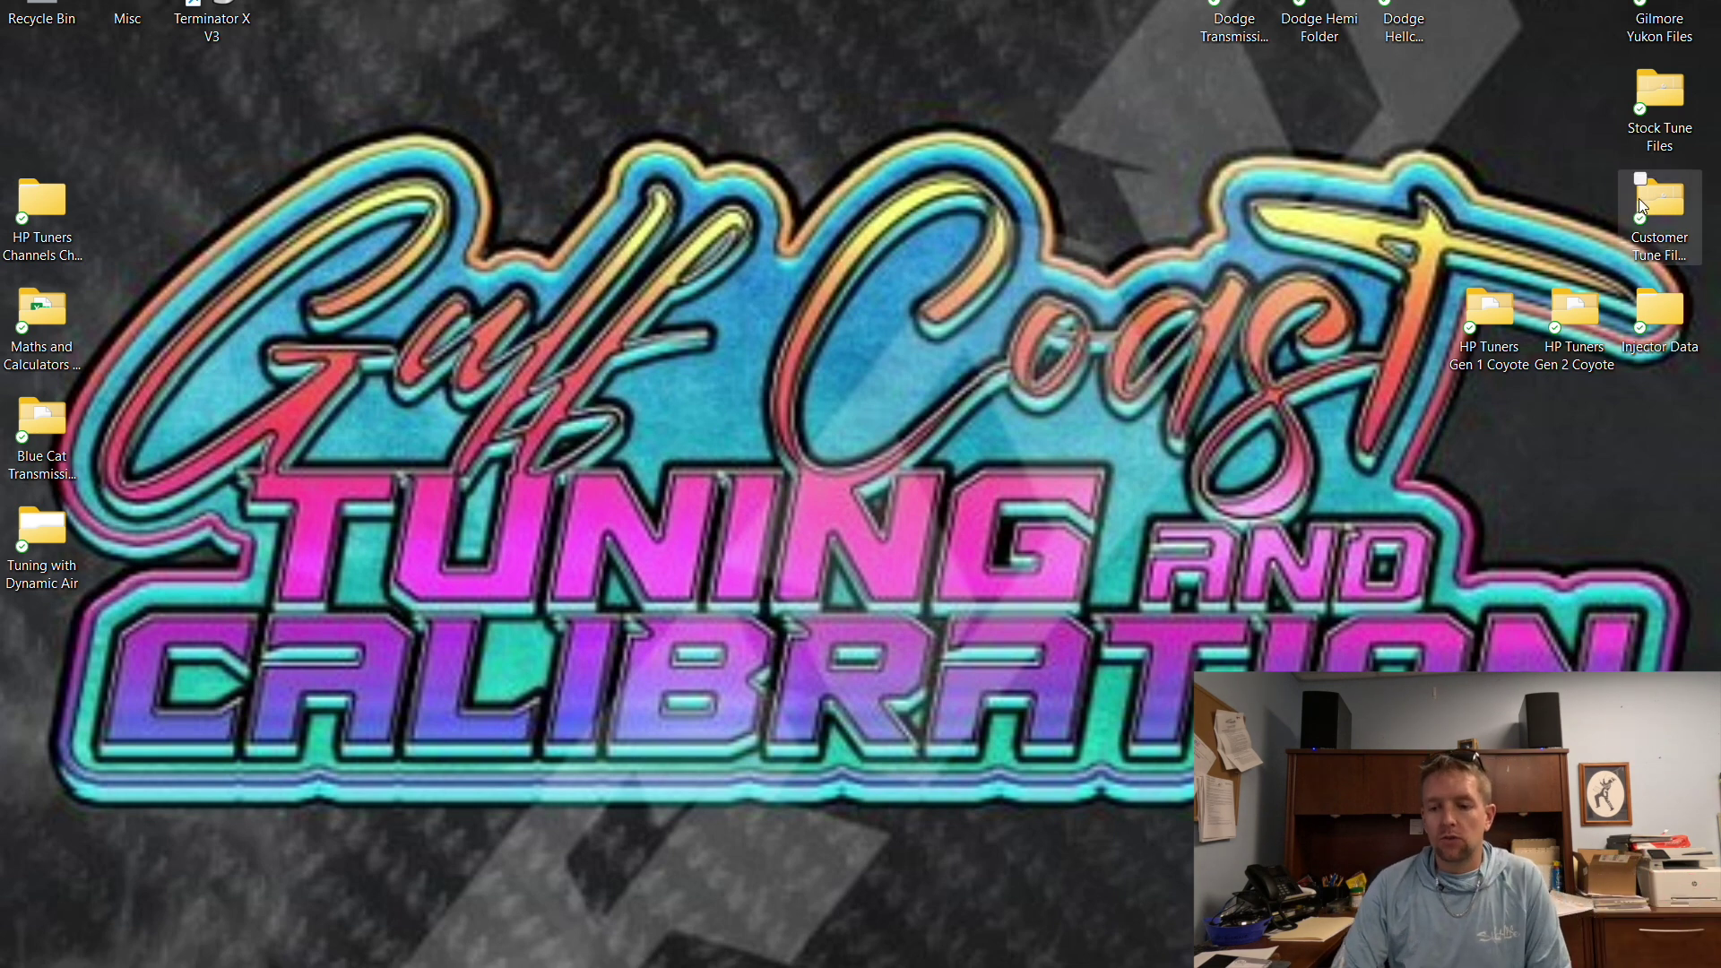
Open the 2009 Cadillac Escalade 6 2 stock file from Stock Tune Files > GM Gen 4 Stock Files
{"action": "left_click", "coordinate": [1645, 123]}
{"action": "double_click", "coordinate": [1645, 123]}
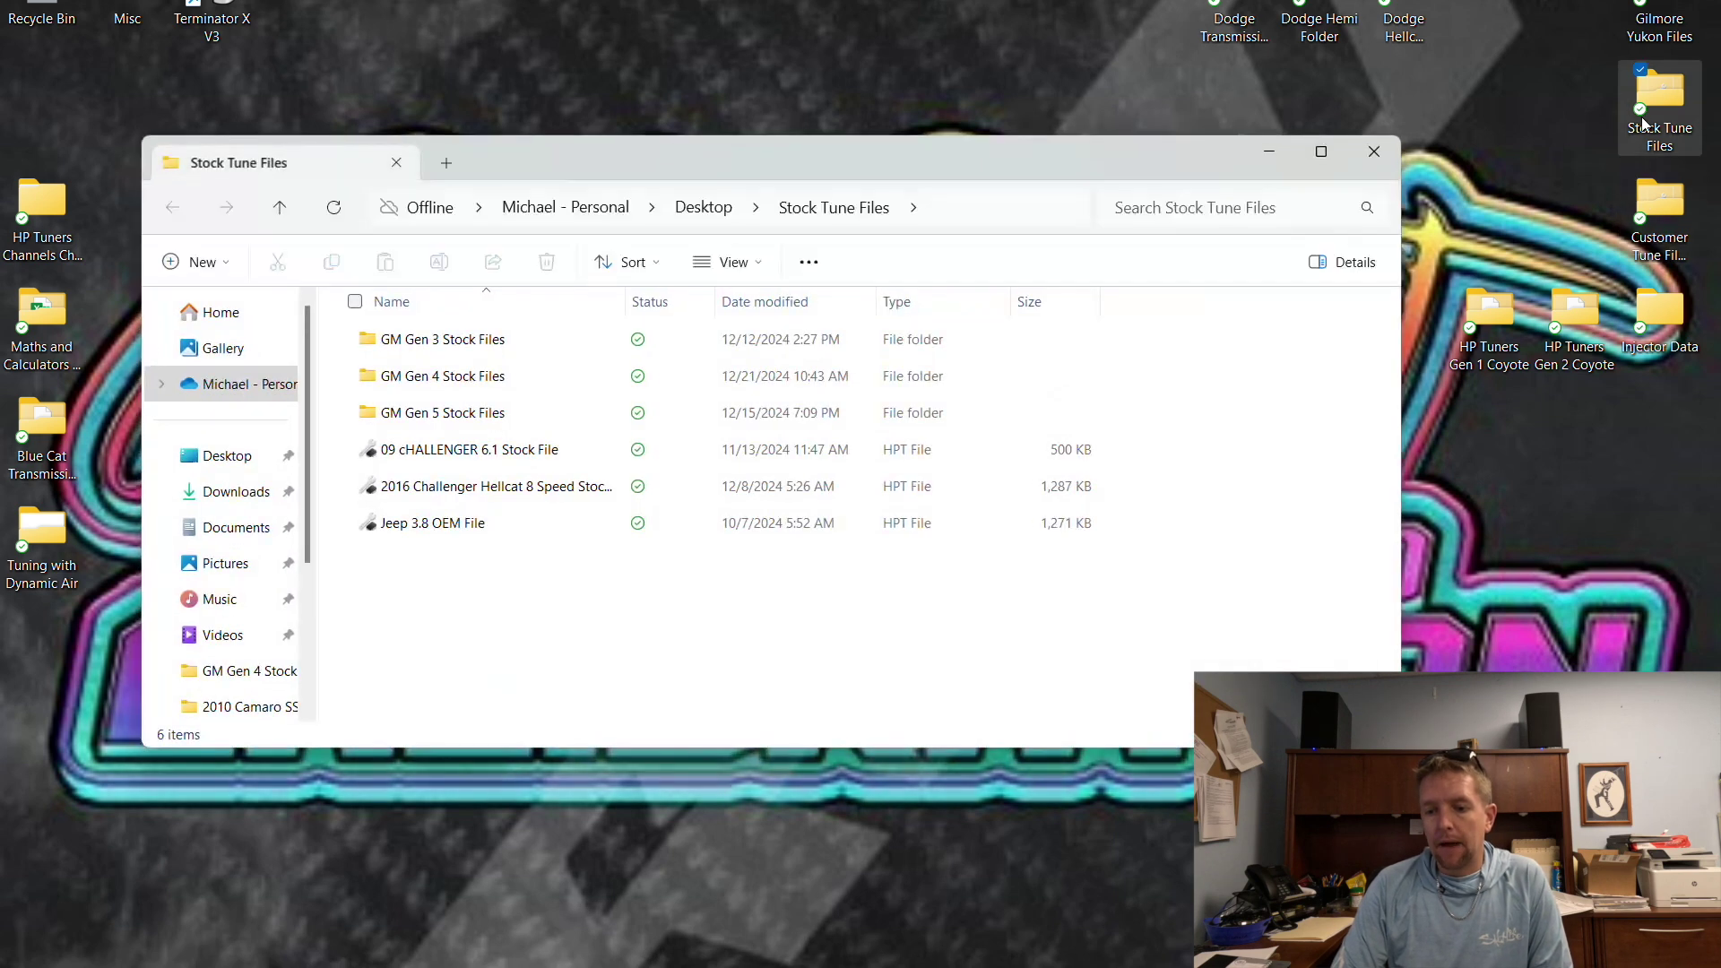
{"action": "double_click", "coordinate": [570, 379]}
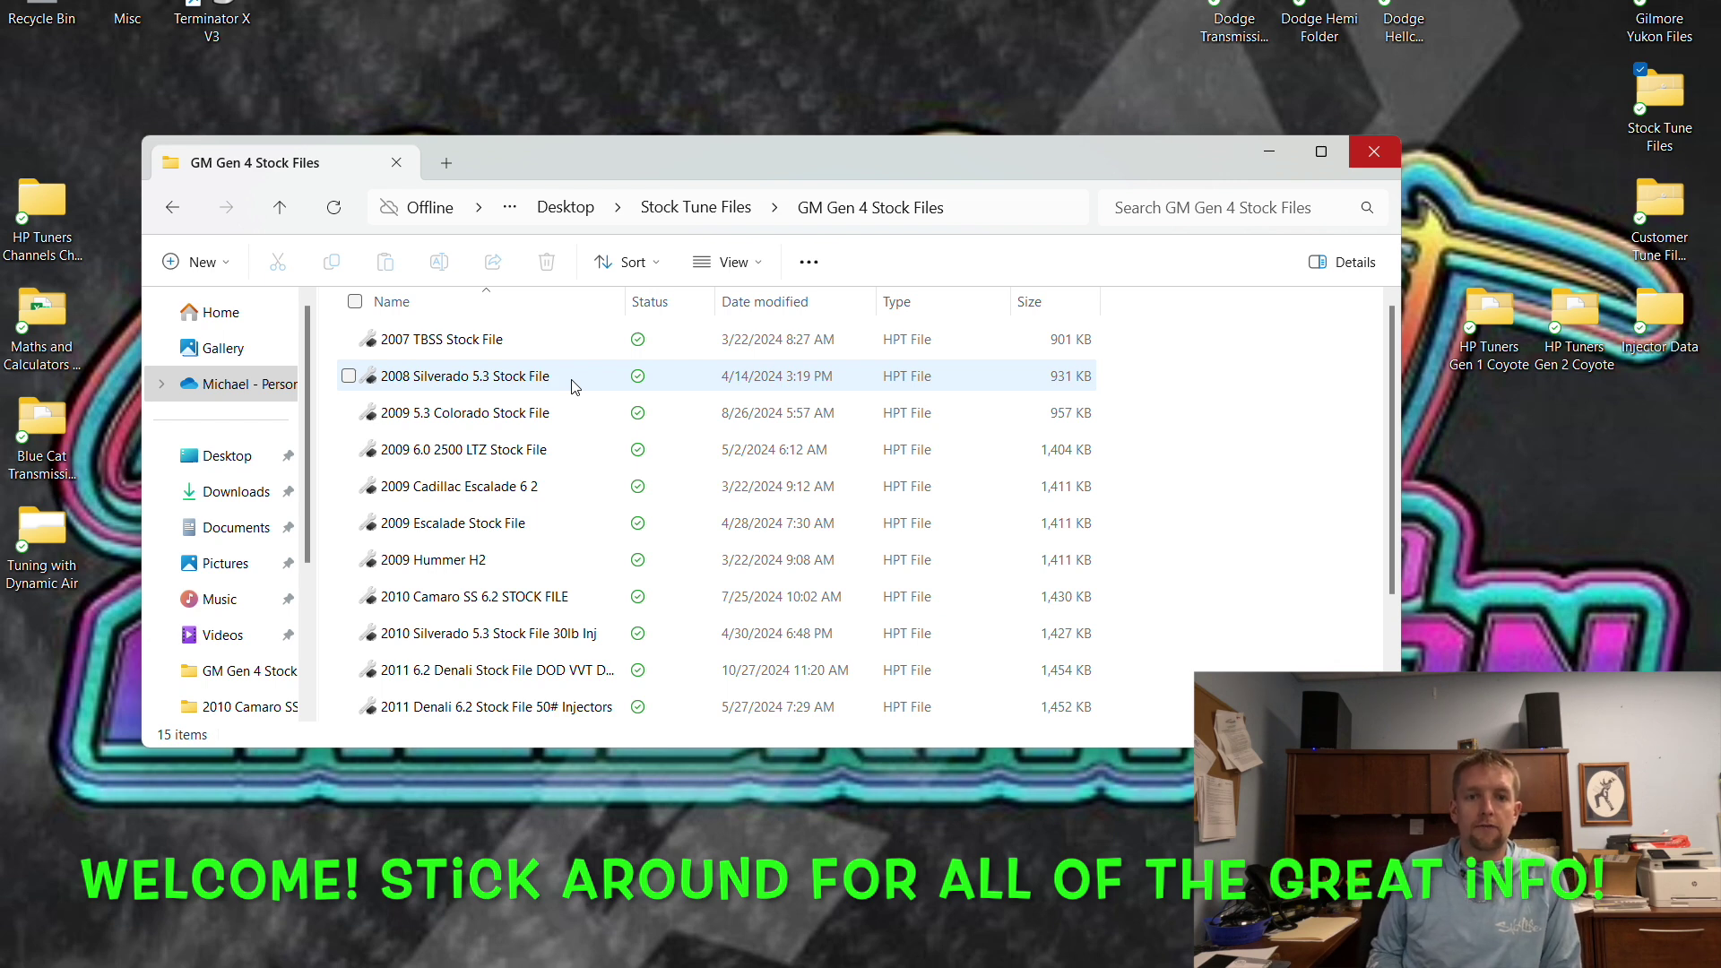
{"action": "left_click", "coordinate": [514, 492]}
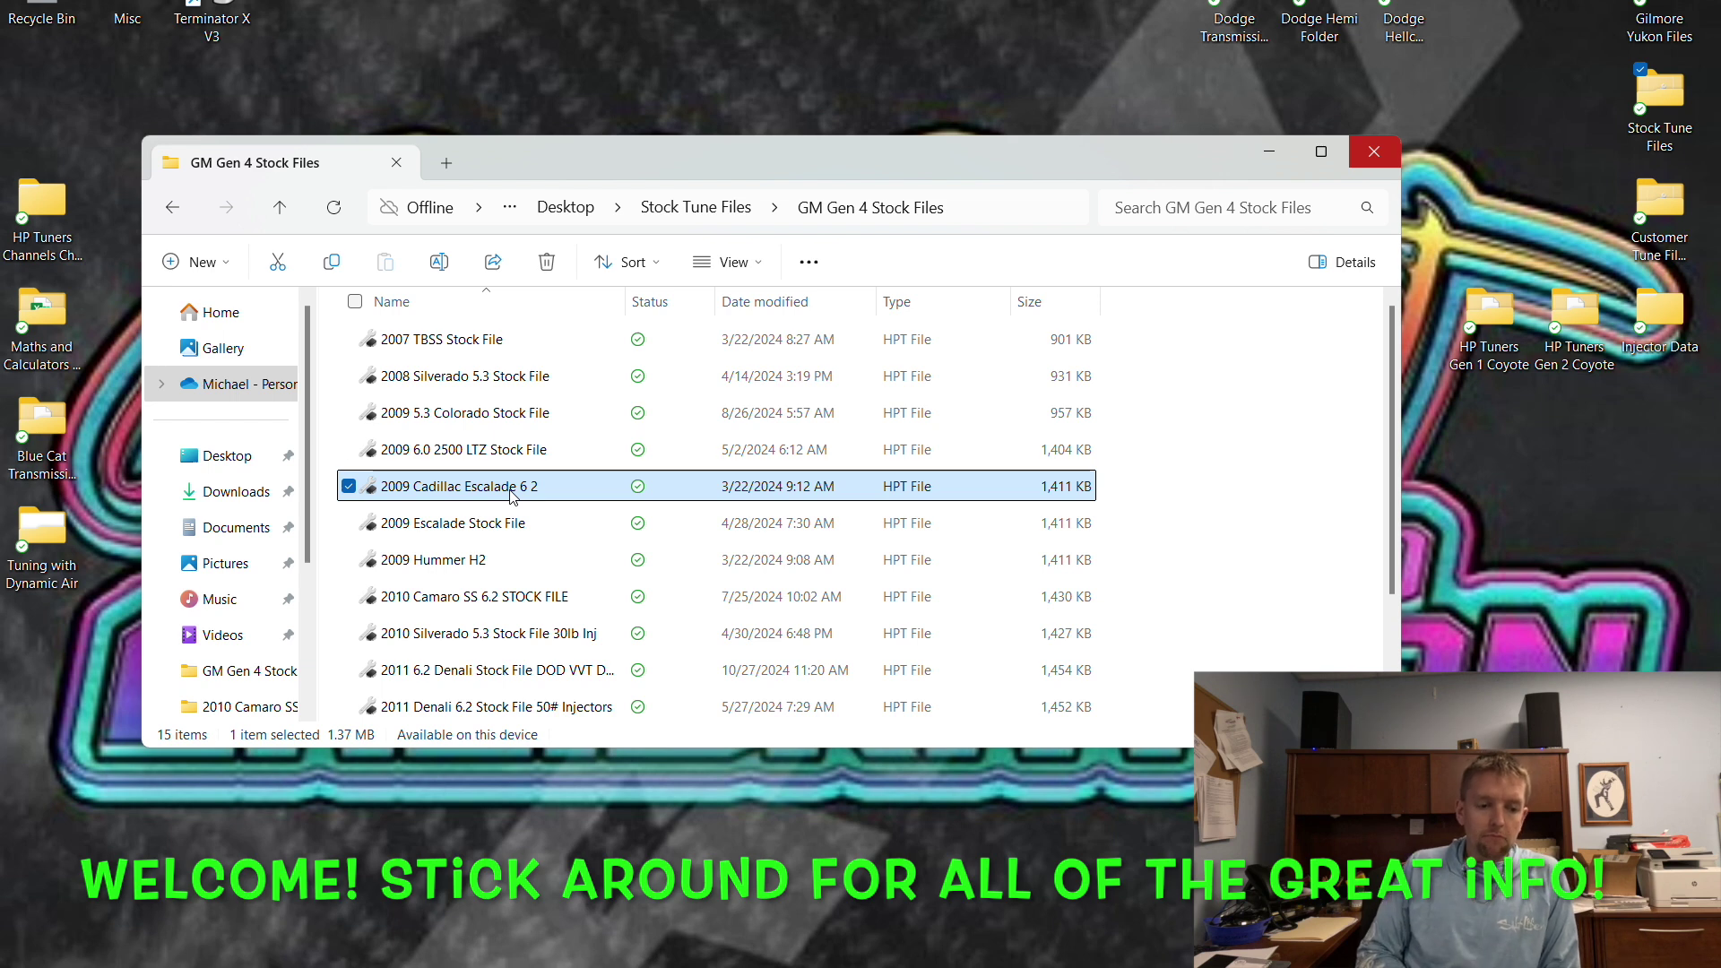
{"action": "double_click", "coordinate": [512, 491]}
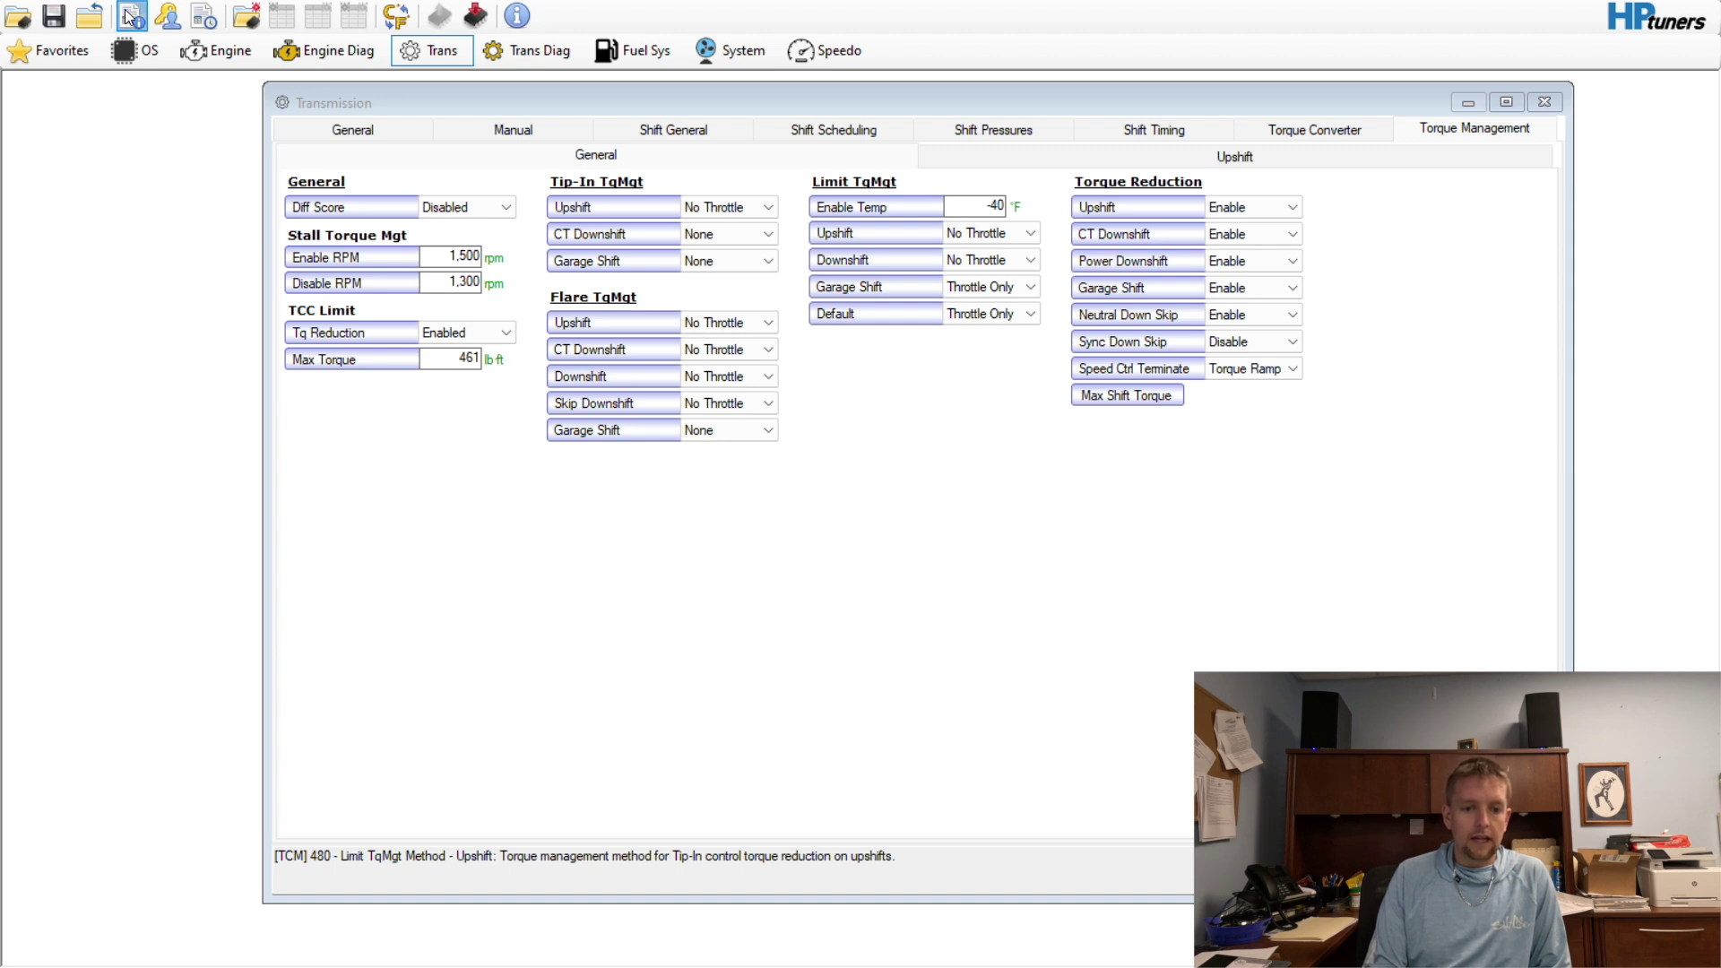
Check the E38 ECM and T43 TCM entries in Tune Details, then close the dialog
{"action": "left_click", "coordinate": [146, 30]}
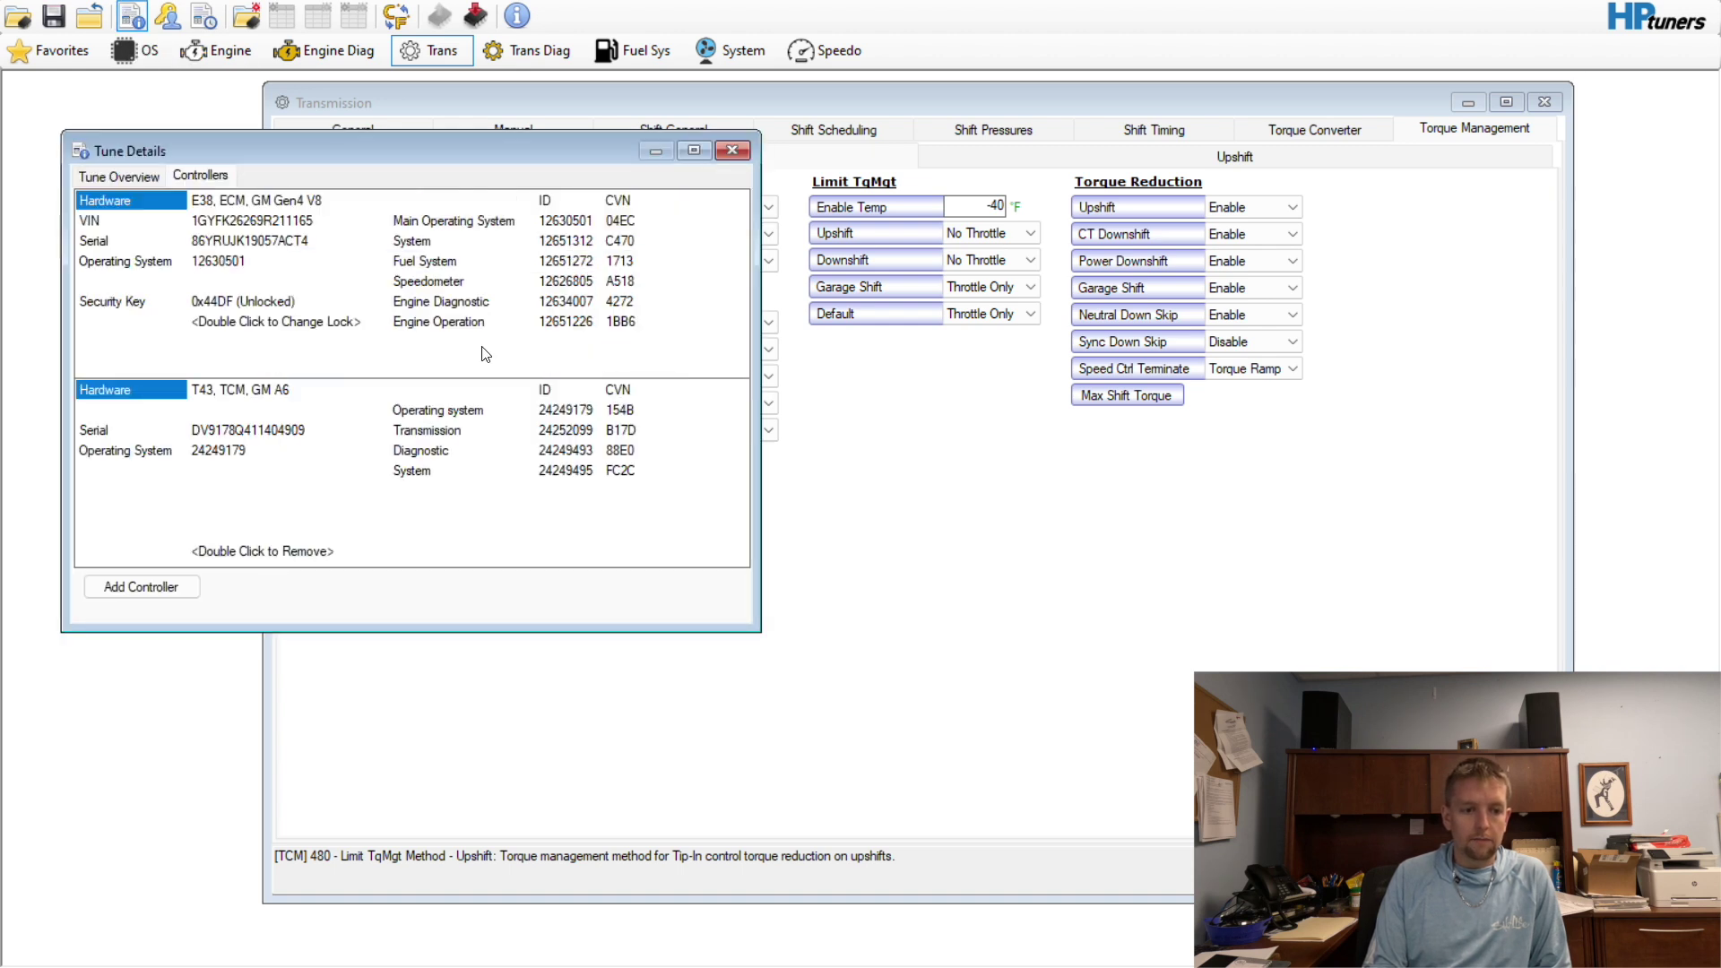
{"action": "left_click", "coordinate": [731, 151]}
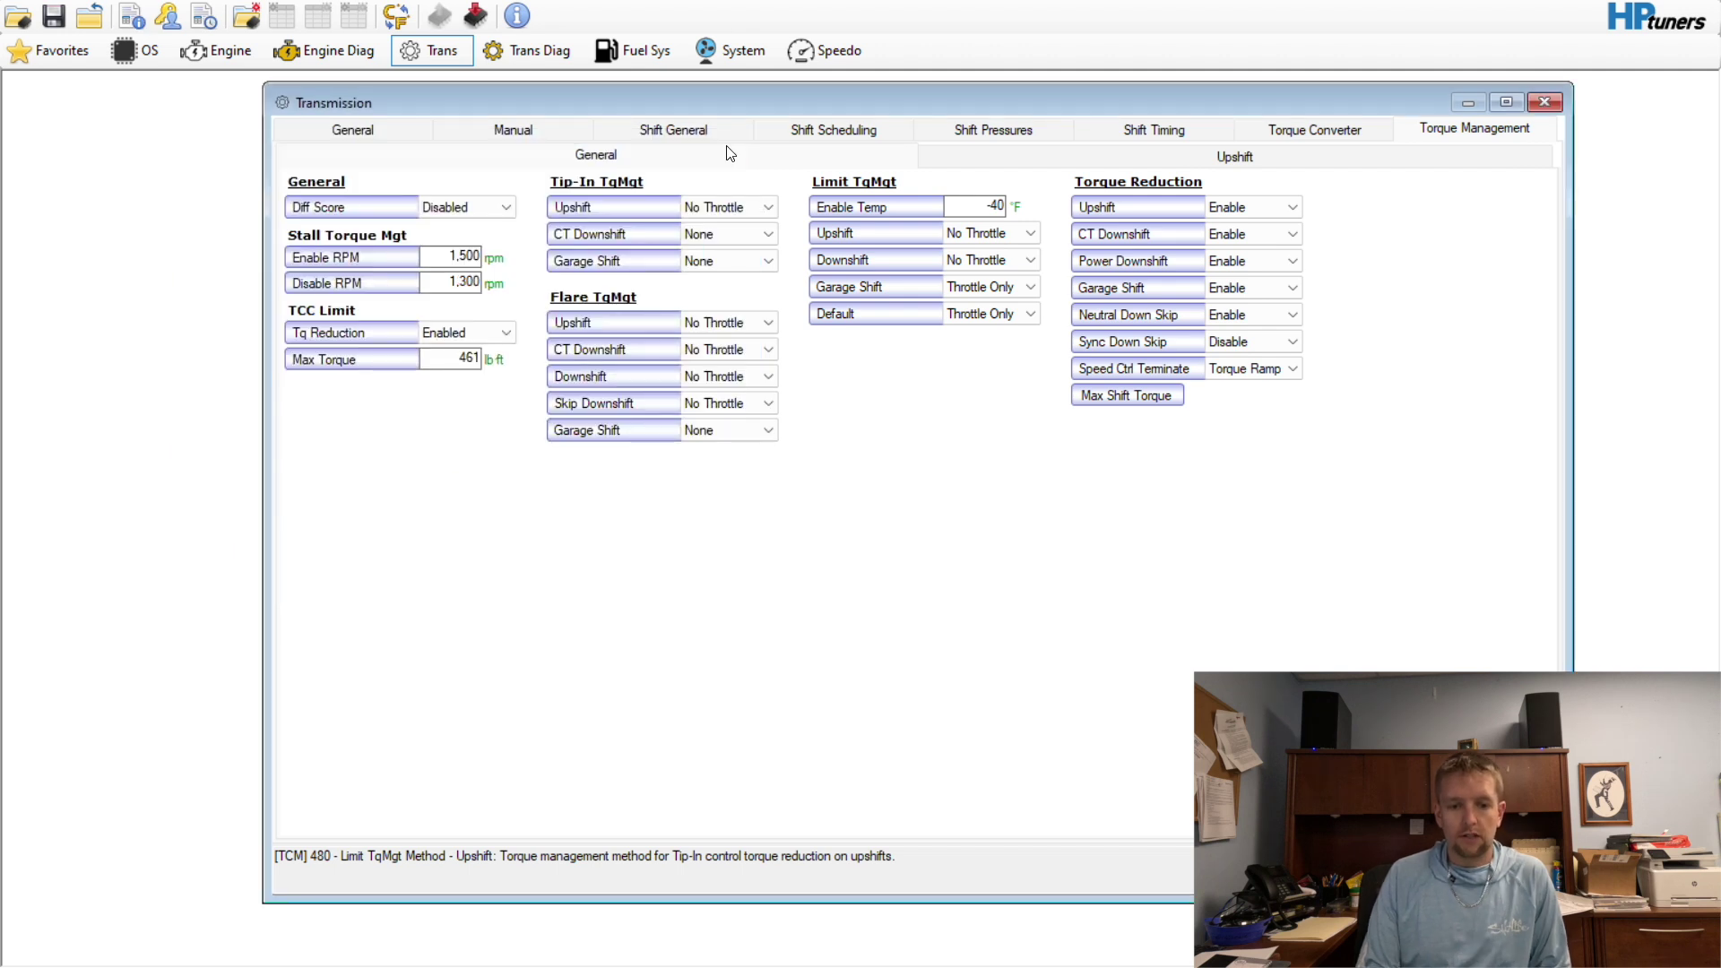
Review the Shift Pressures Downshift and Adaptive pages, ending on the Upshift Pattern X, Y, Z tables
{"action": "left_click", "coordinate": [994, 130]}
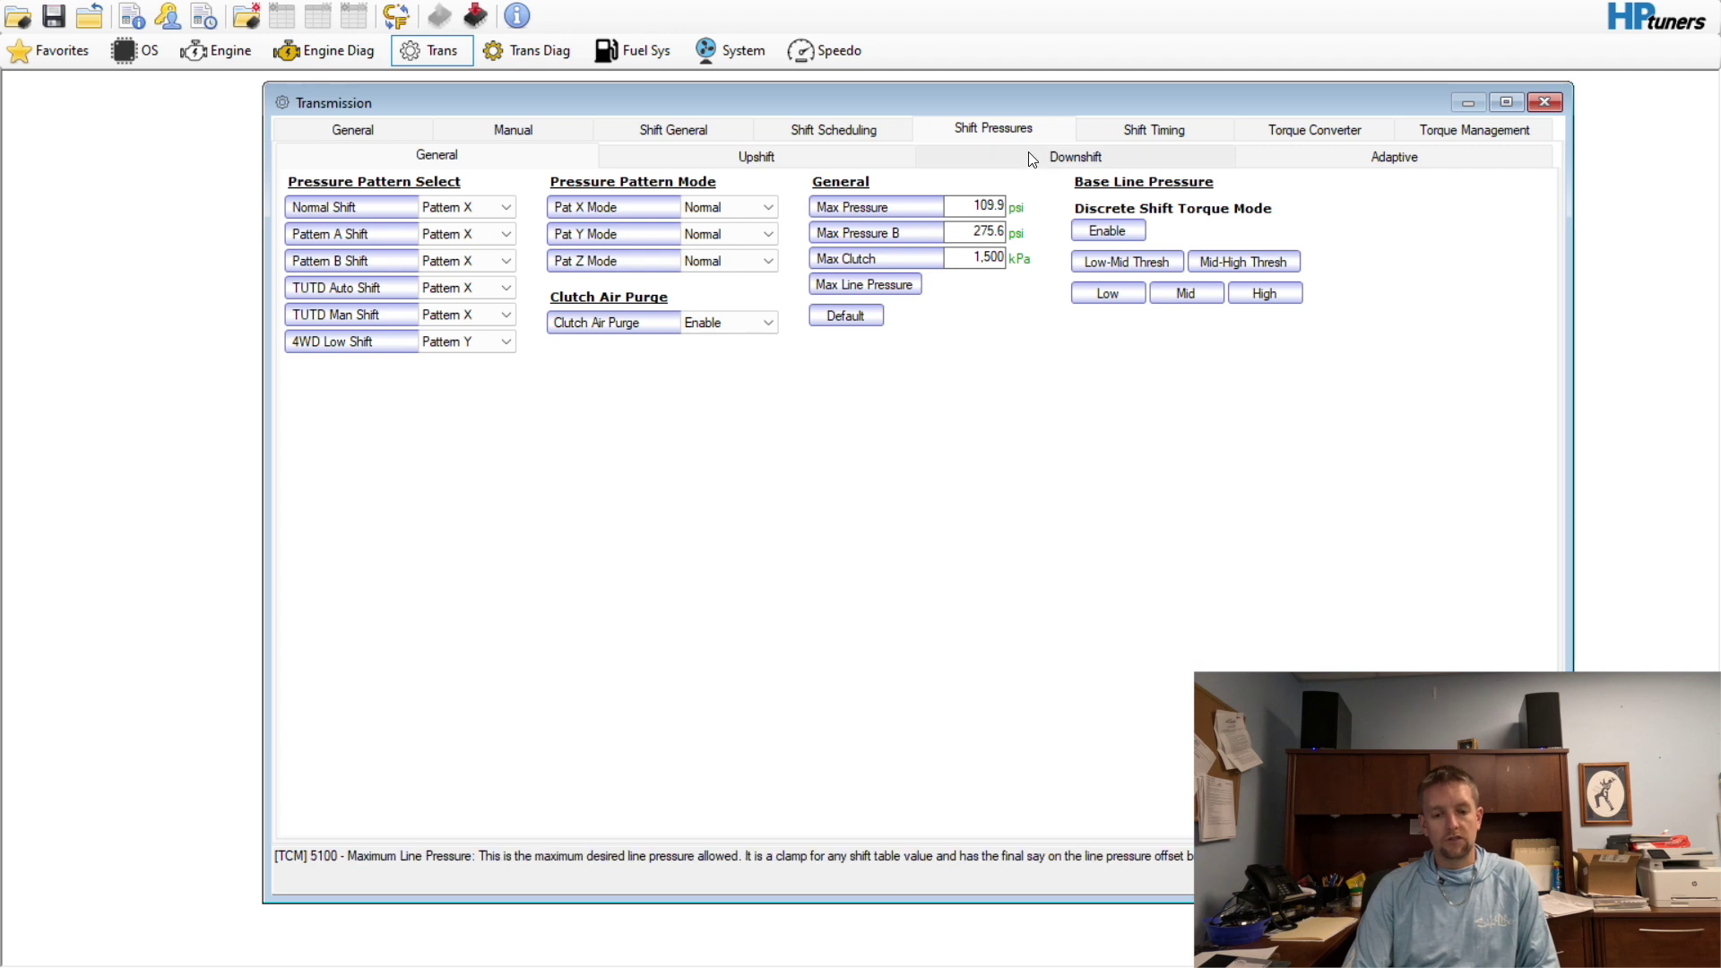
{"action": "left_click", "coordinate": [1055, 154]}
{"action": "left_click", "coordinate": [1312, 160]}
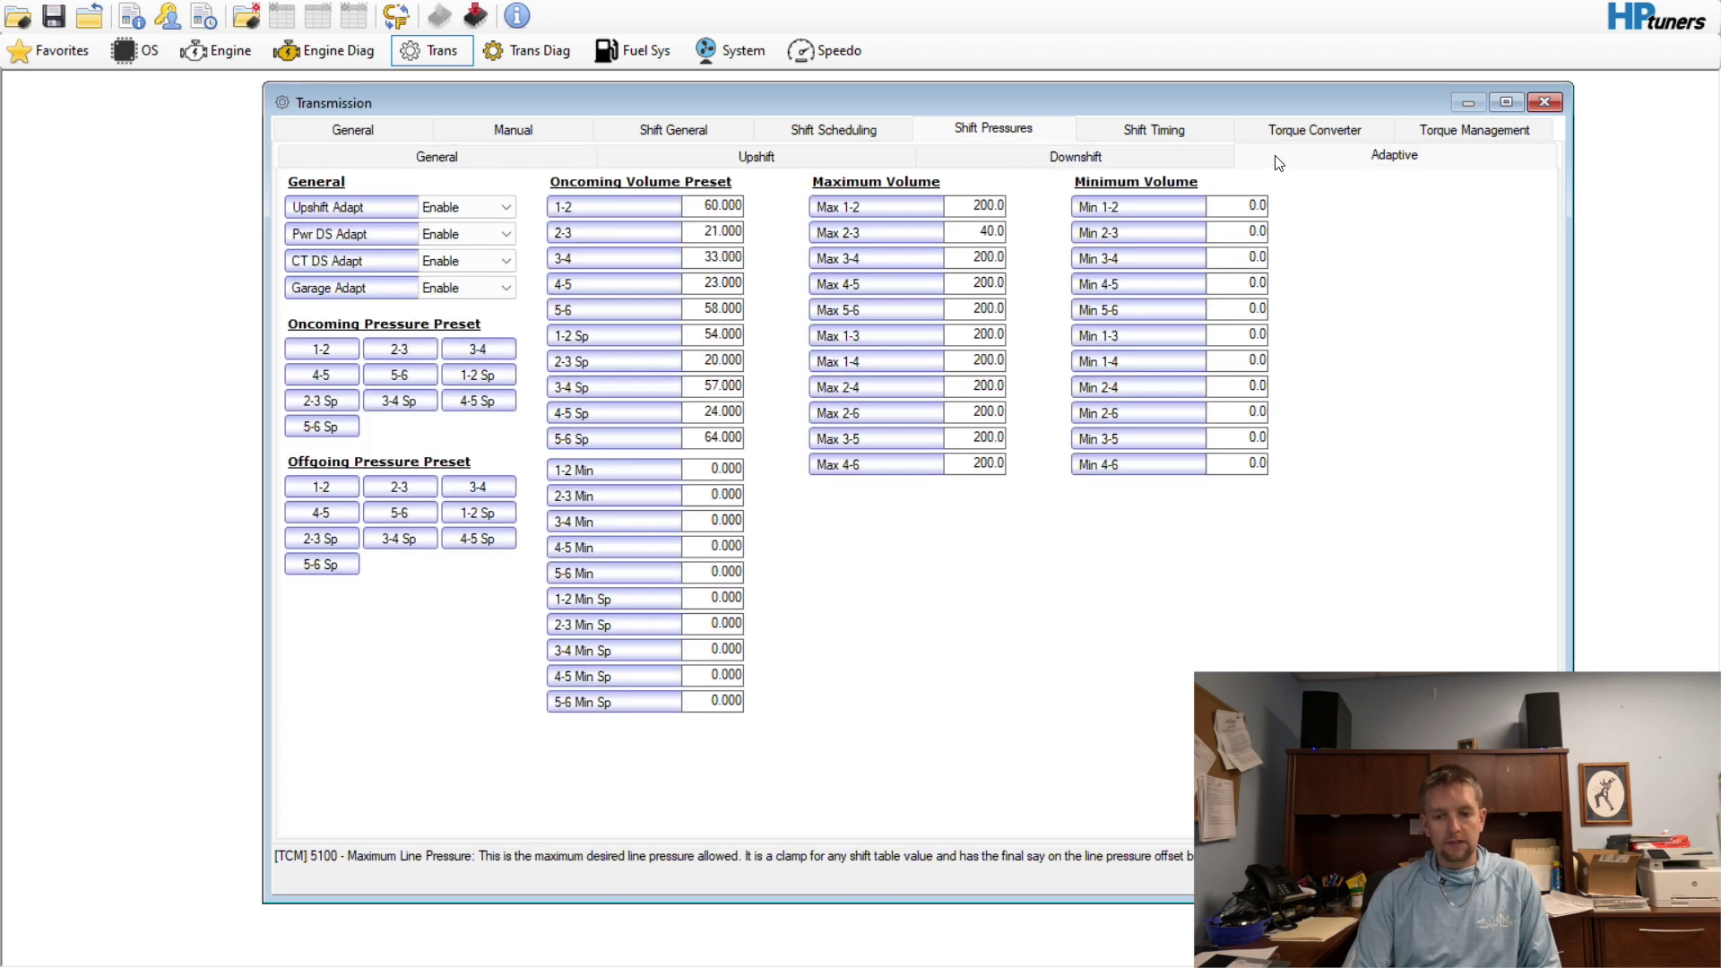
{"action": "left_click", "coordinate": [712, 160]}
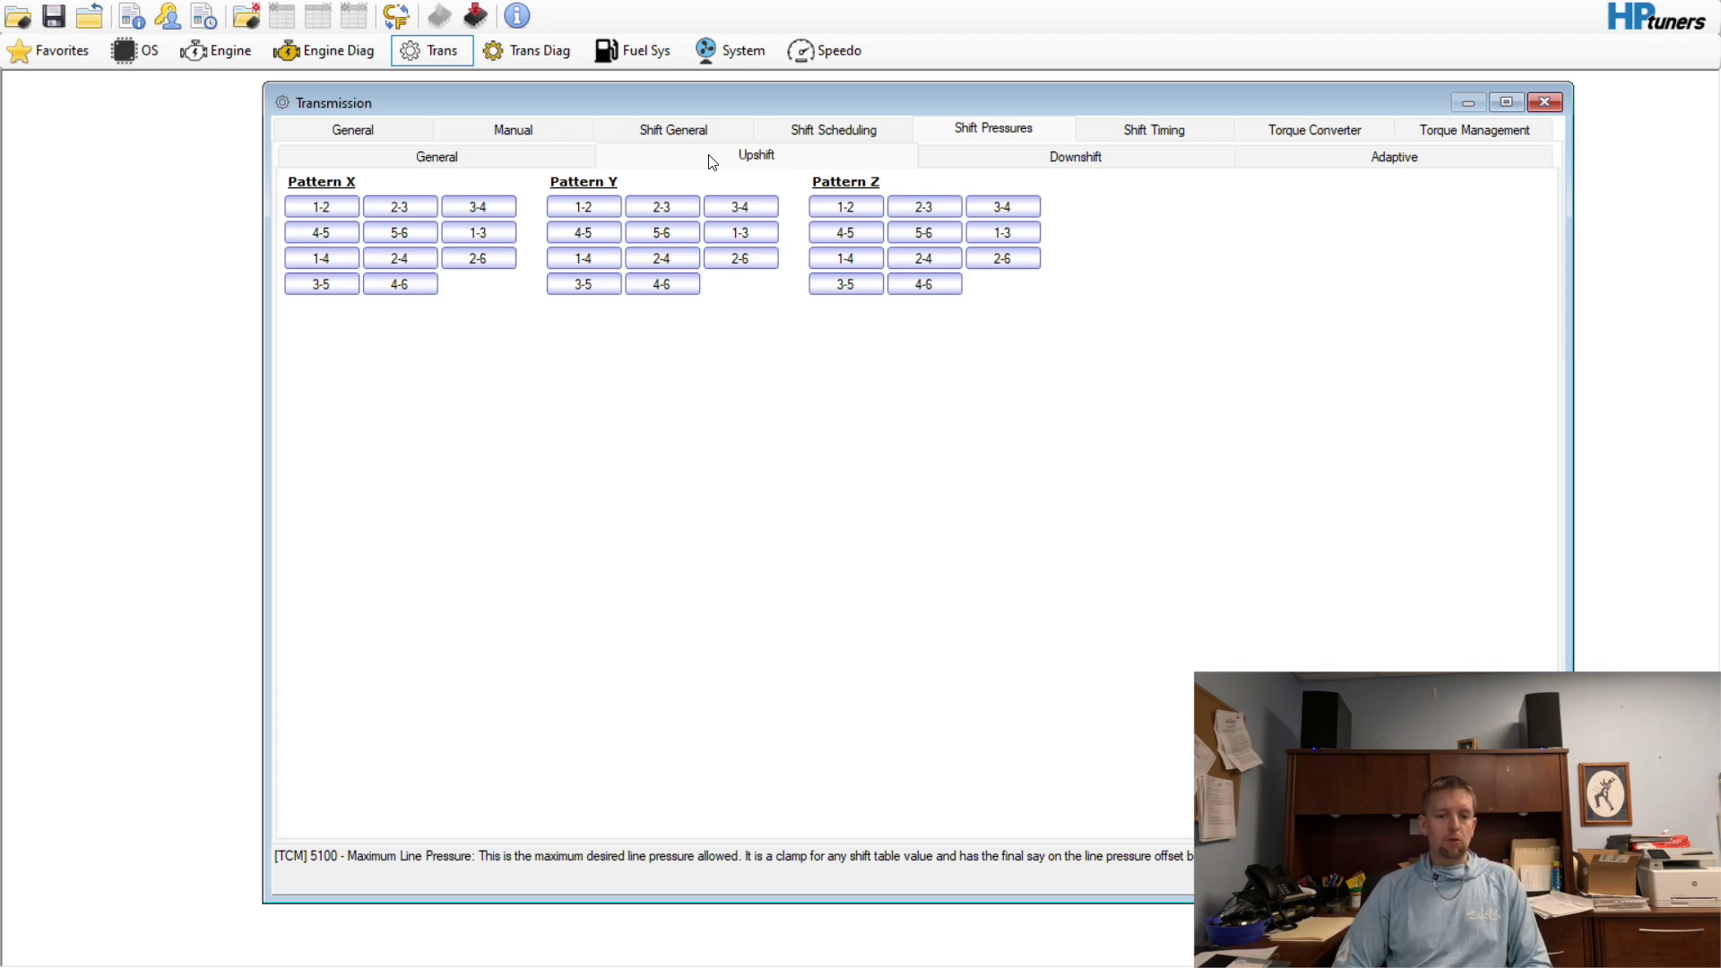
Open the Base Shift Pressure 1-2 Pattern X table and enlarge its window
{"action": "left_click", "coordinate": [349, 211]}
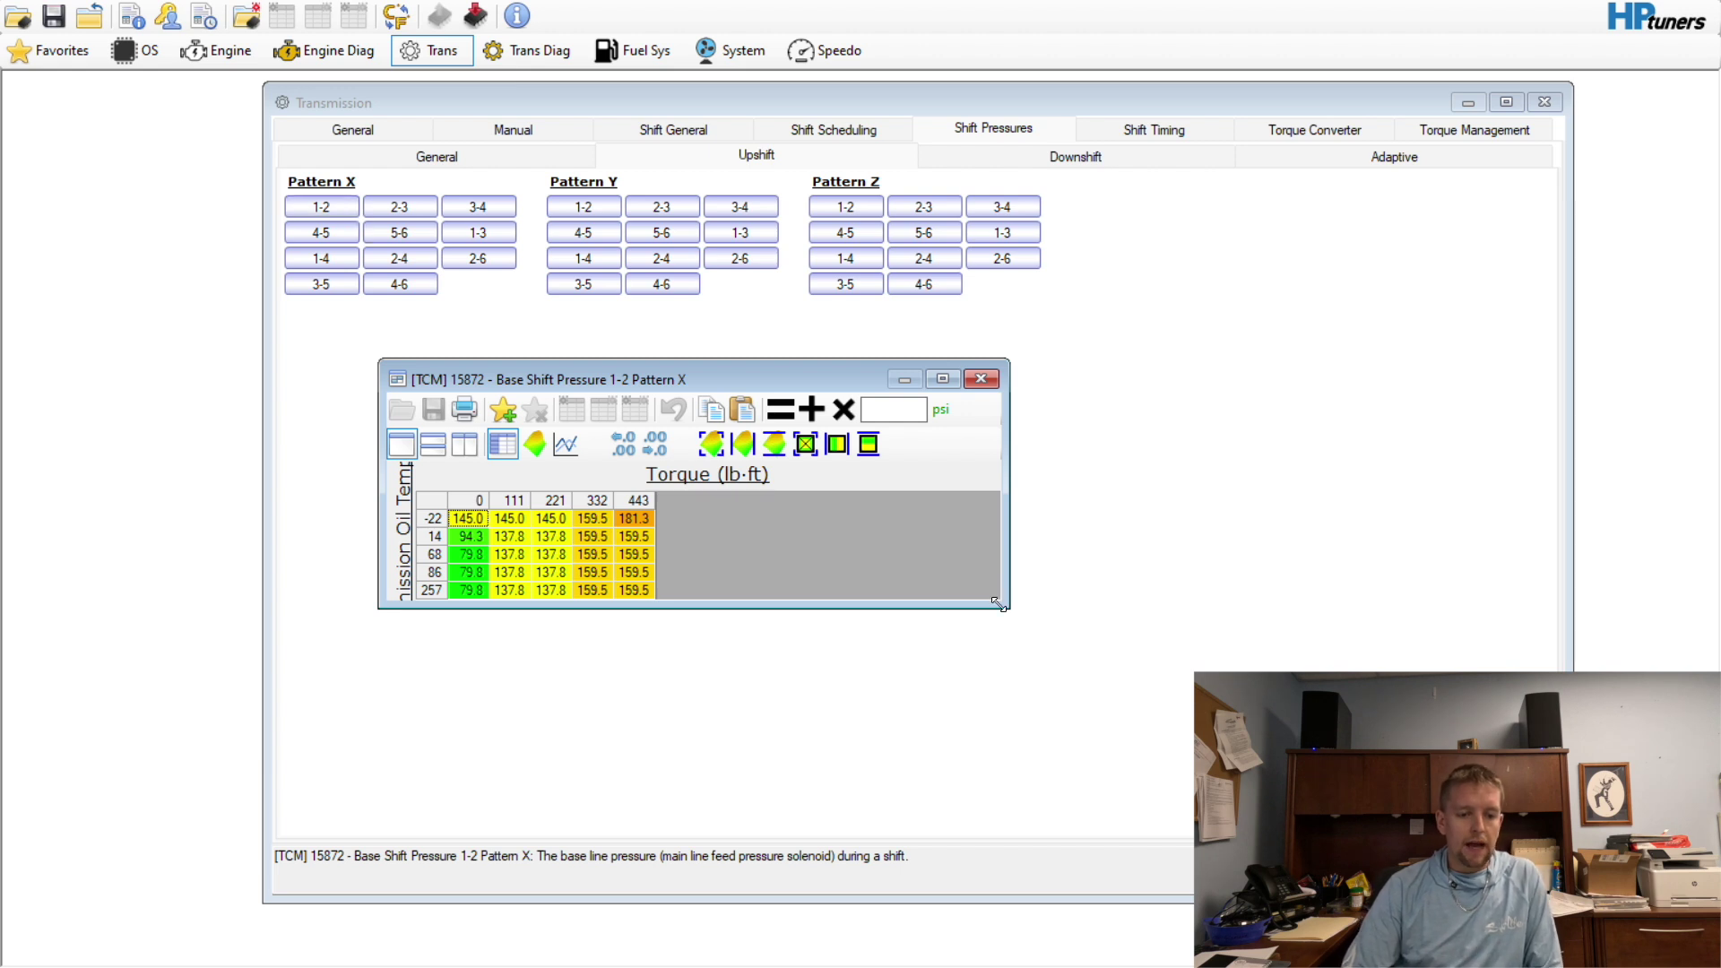
{"action": "left_click_drag", "start_coordinate": [999, 603], "coordinate": [1237, 776]}
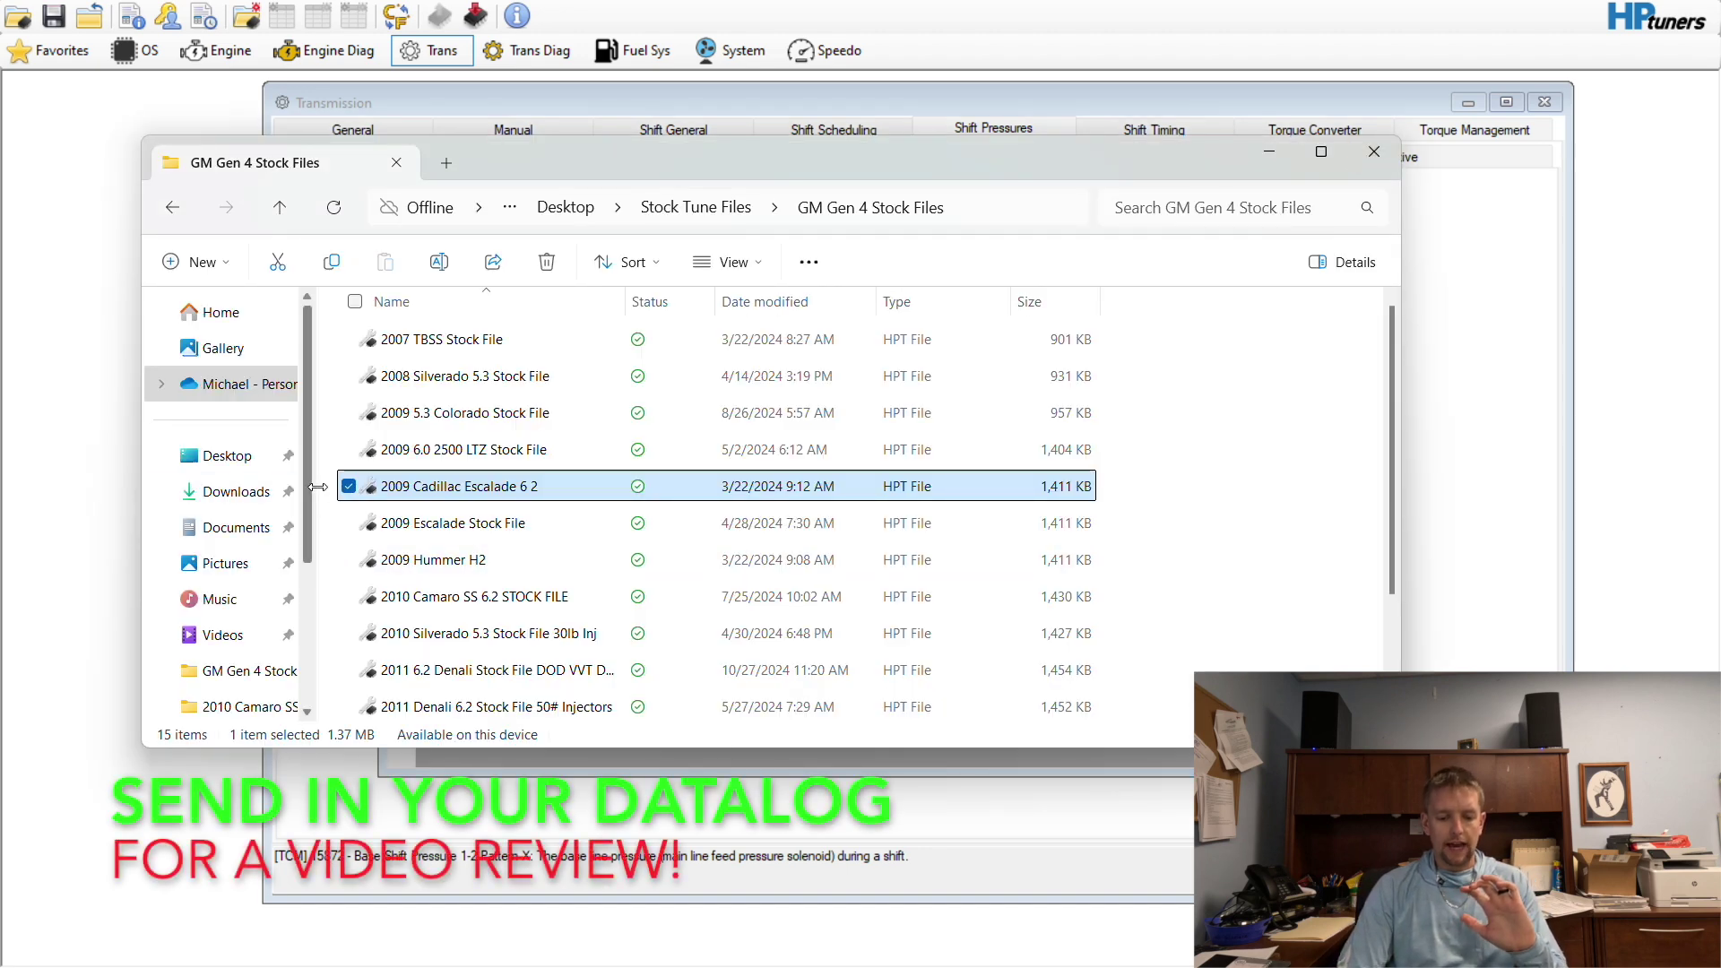
Open the final 1 log 2 datalog from Customer Tune File Folders > 2010 Camaro SS File
{"action": "left_click", "coordinate": [228, 456]}
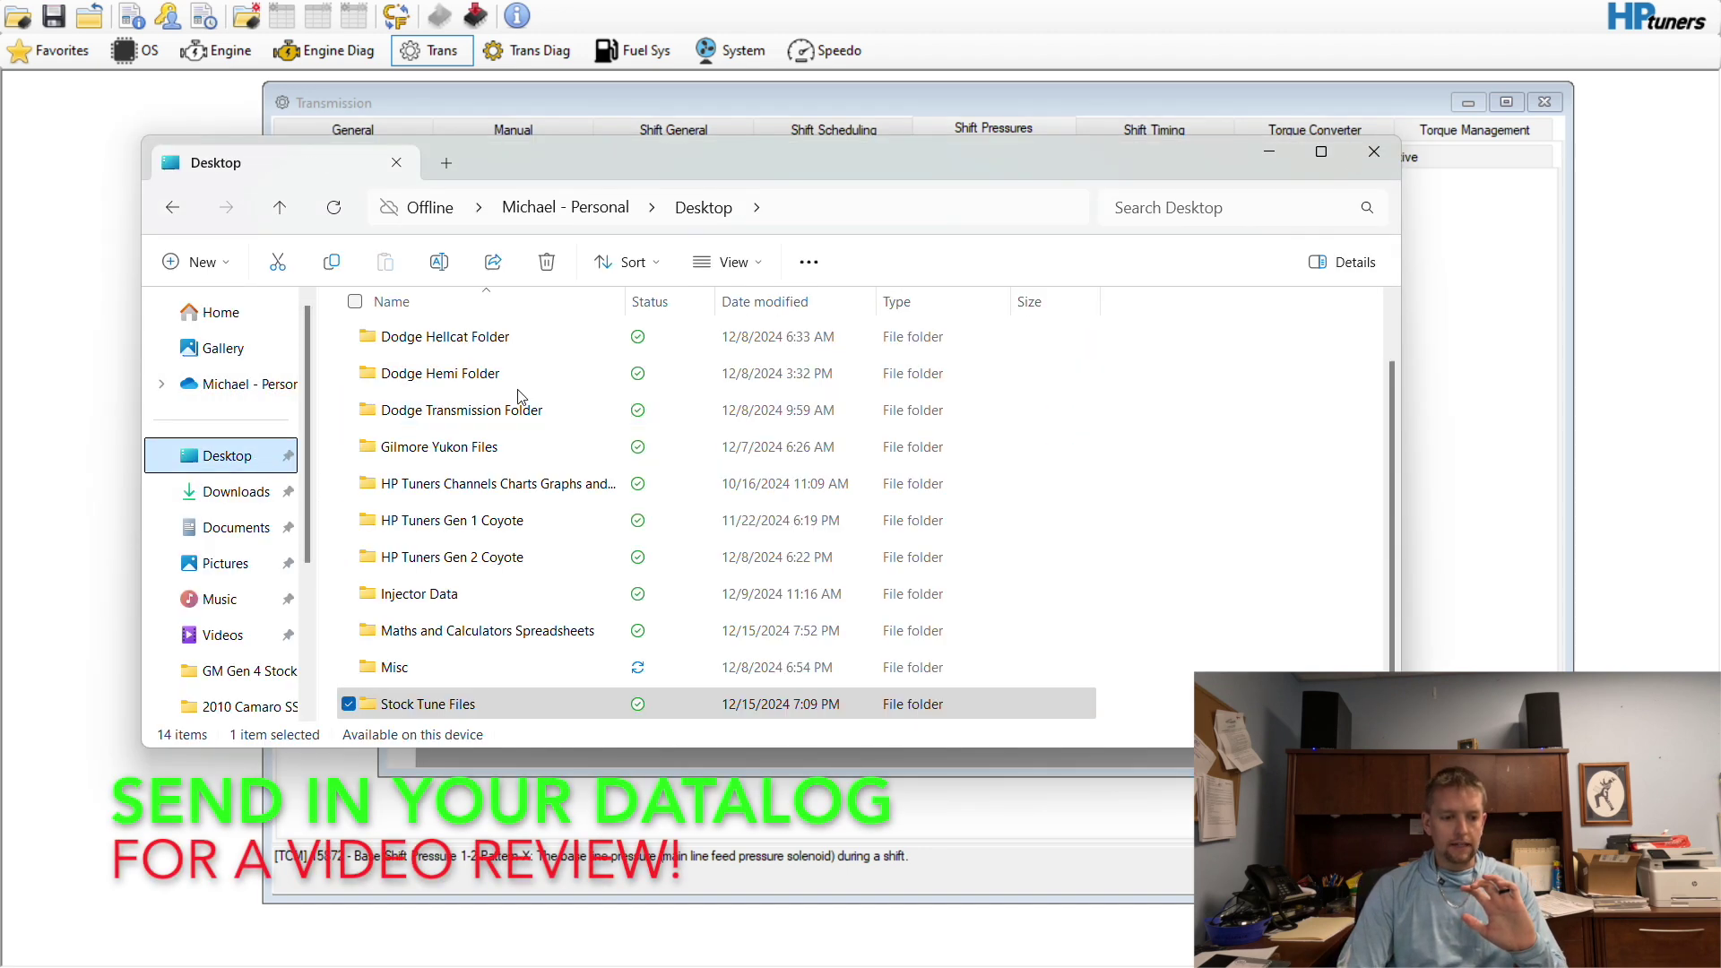
{"action": "left_click_drag", "start_coordinate": [1391, 502], "coordinate": [1398, 396]}
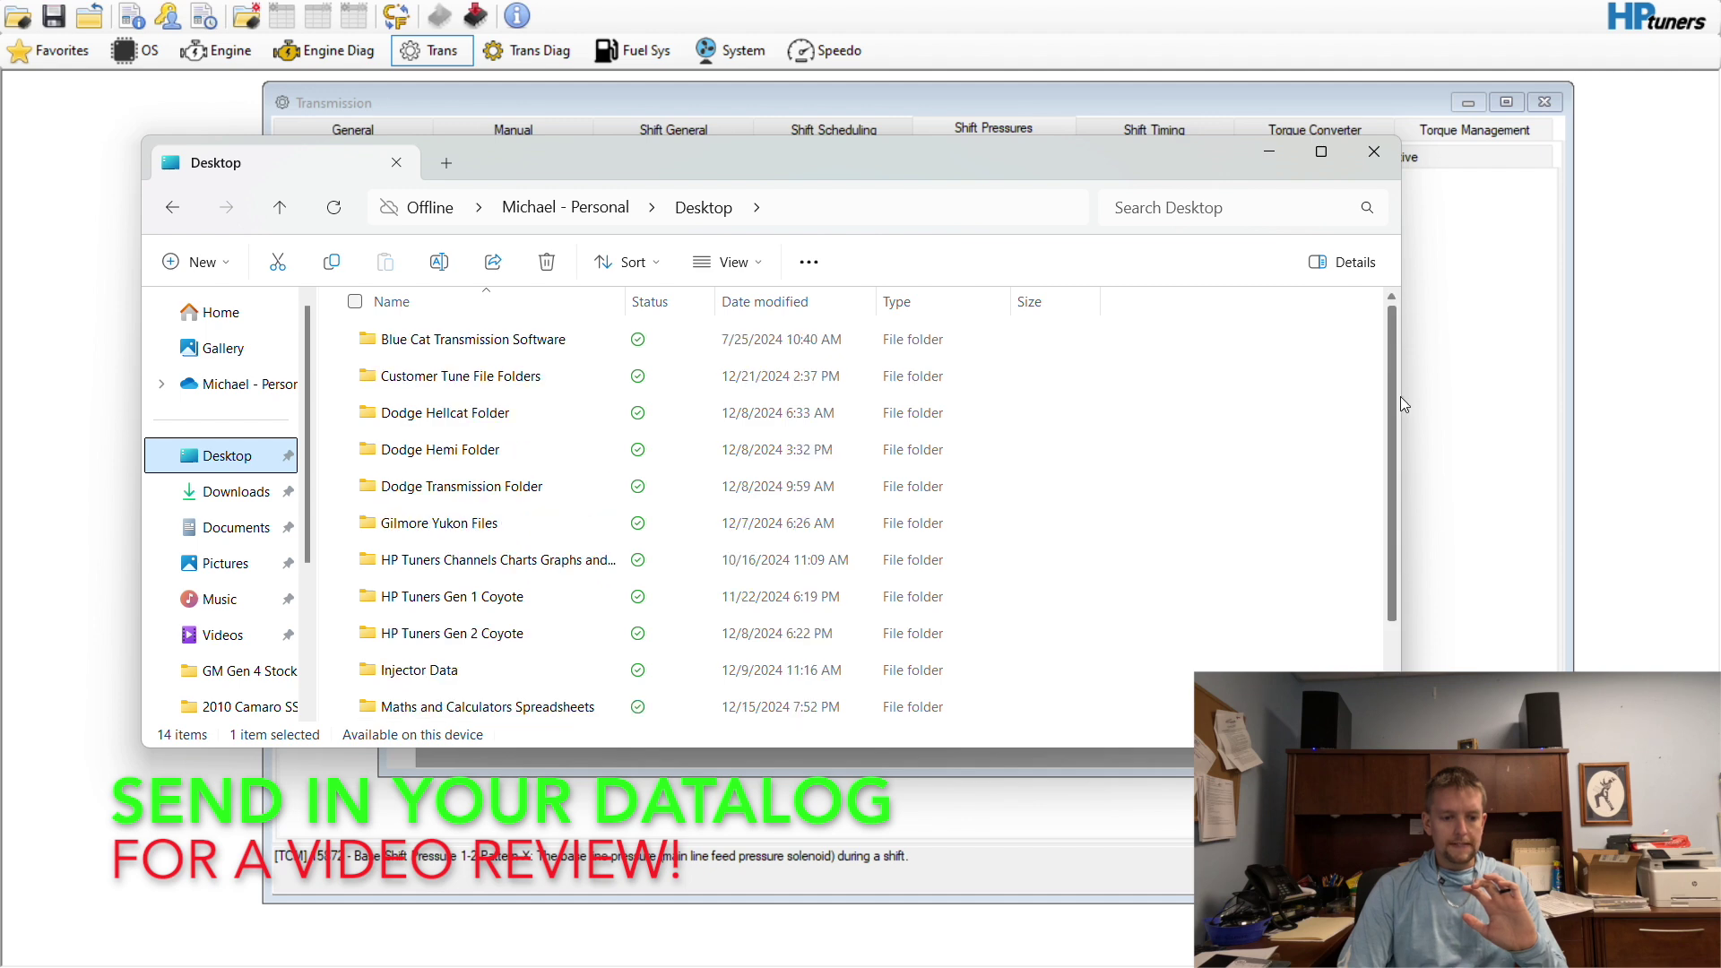
{"action": "double_click", "coordinate": [499, 376]}
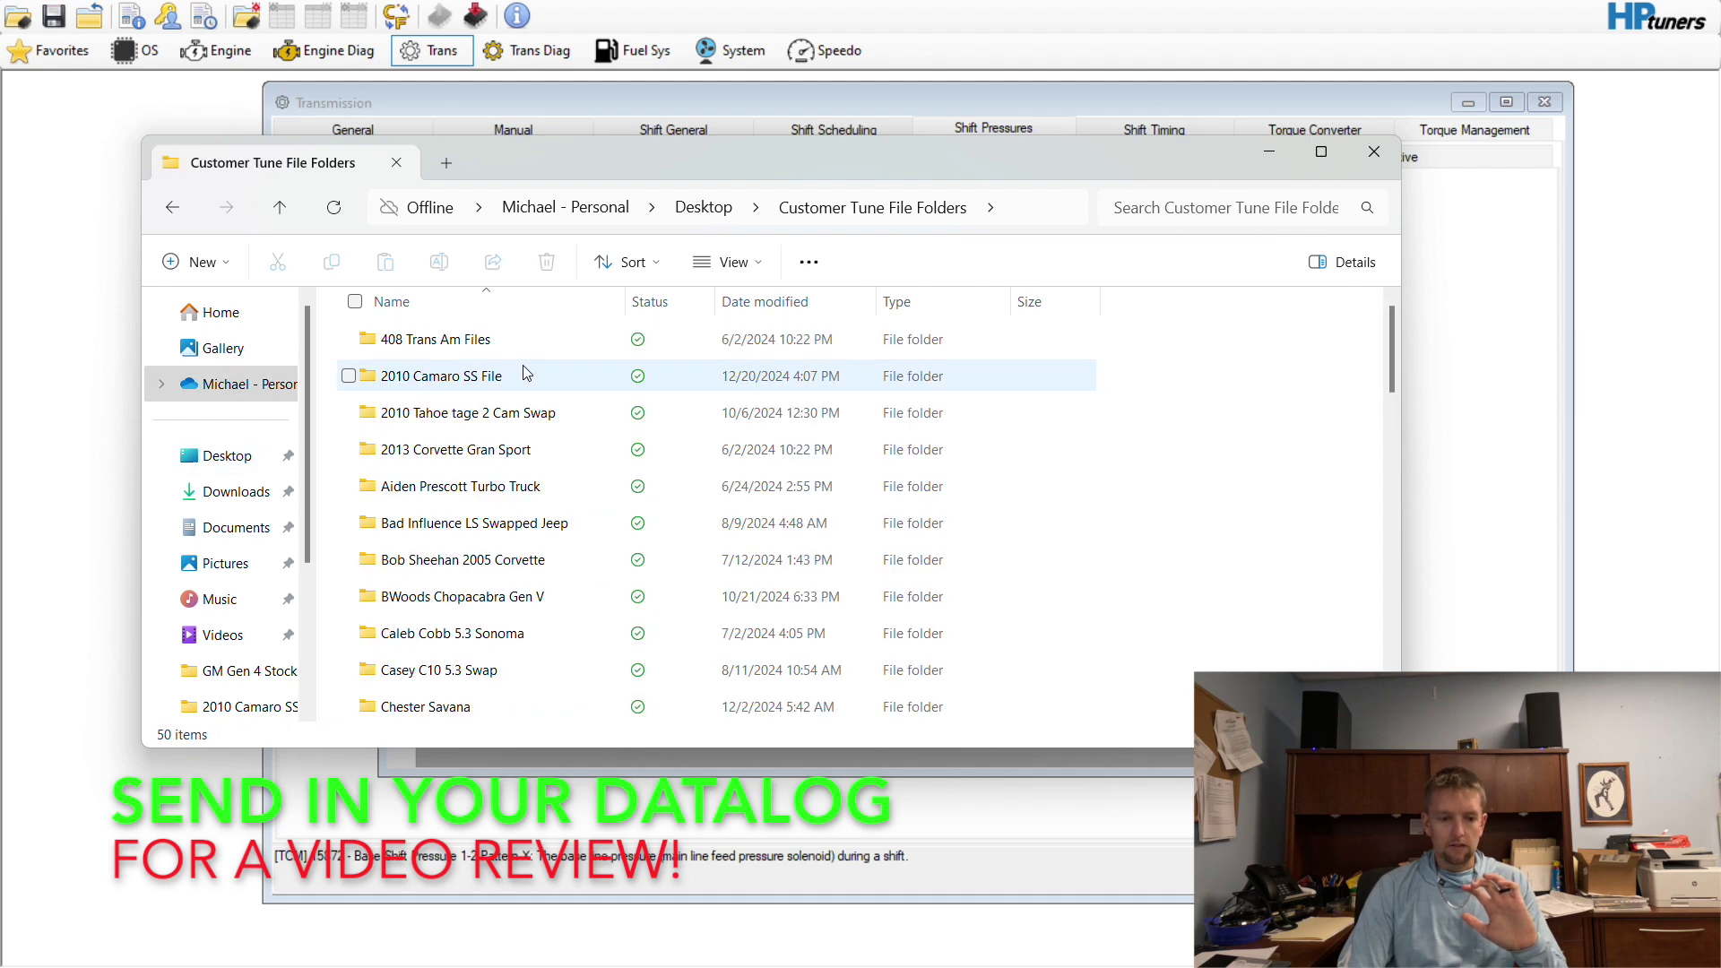
{"action": "left_click", "coordinate": [493, 599]}
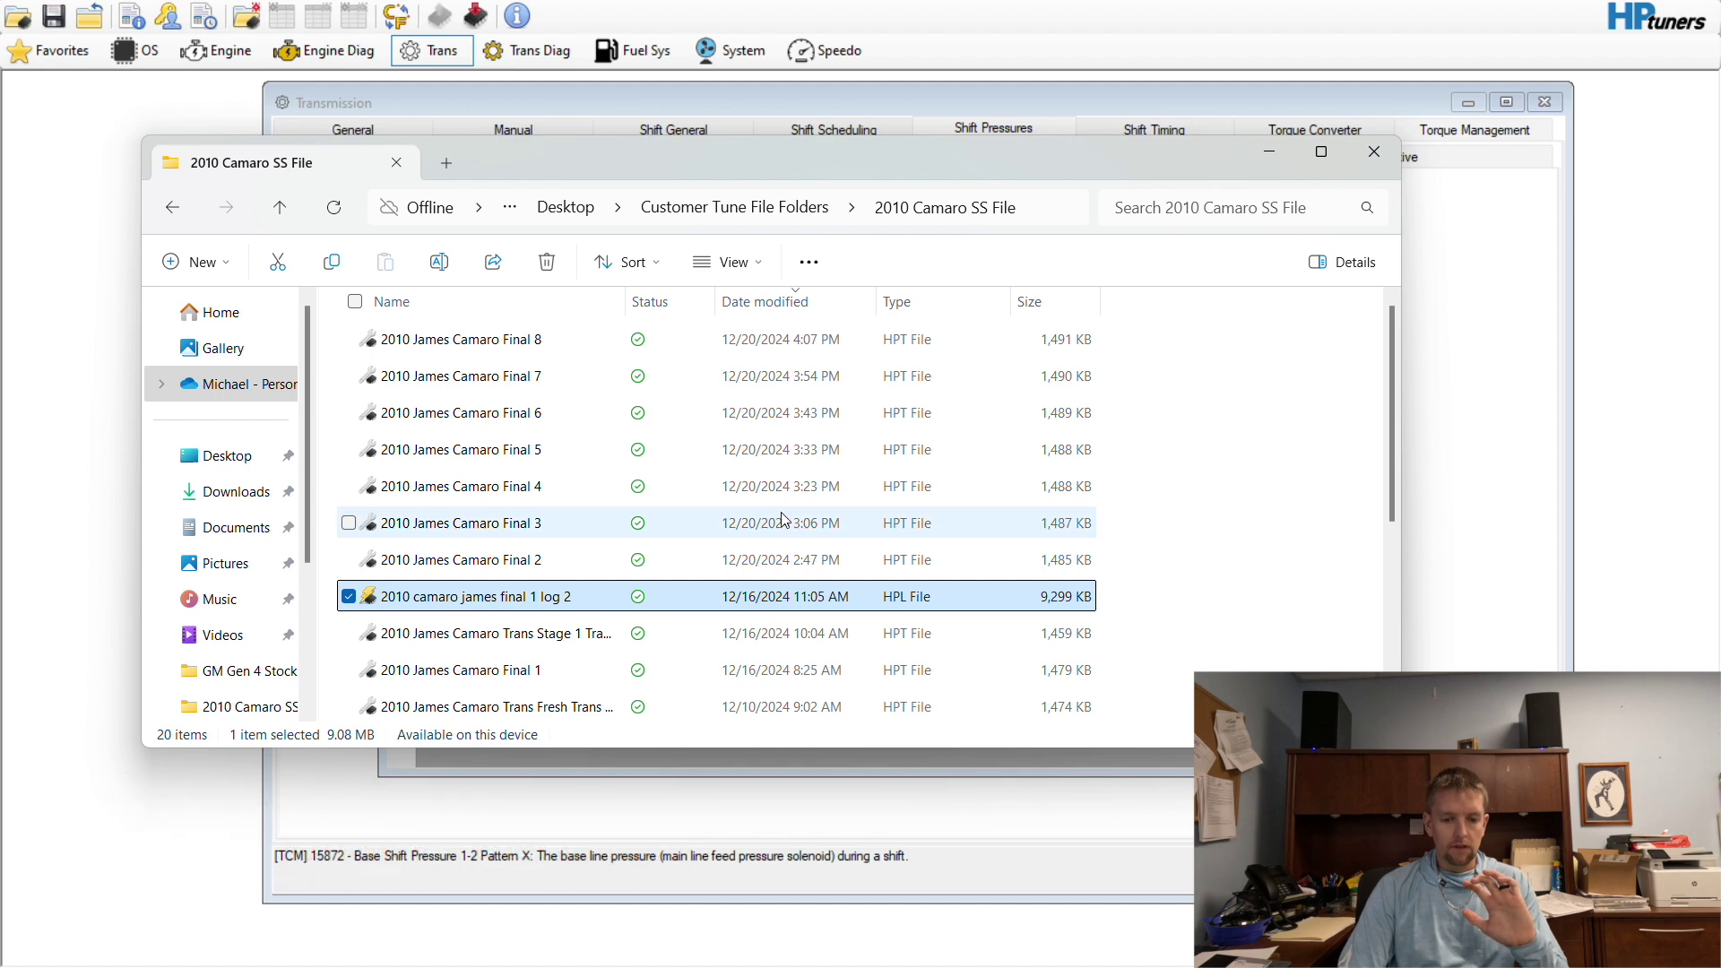
{"action": "key", "text": "Return"}
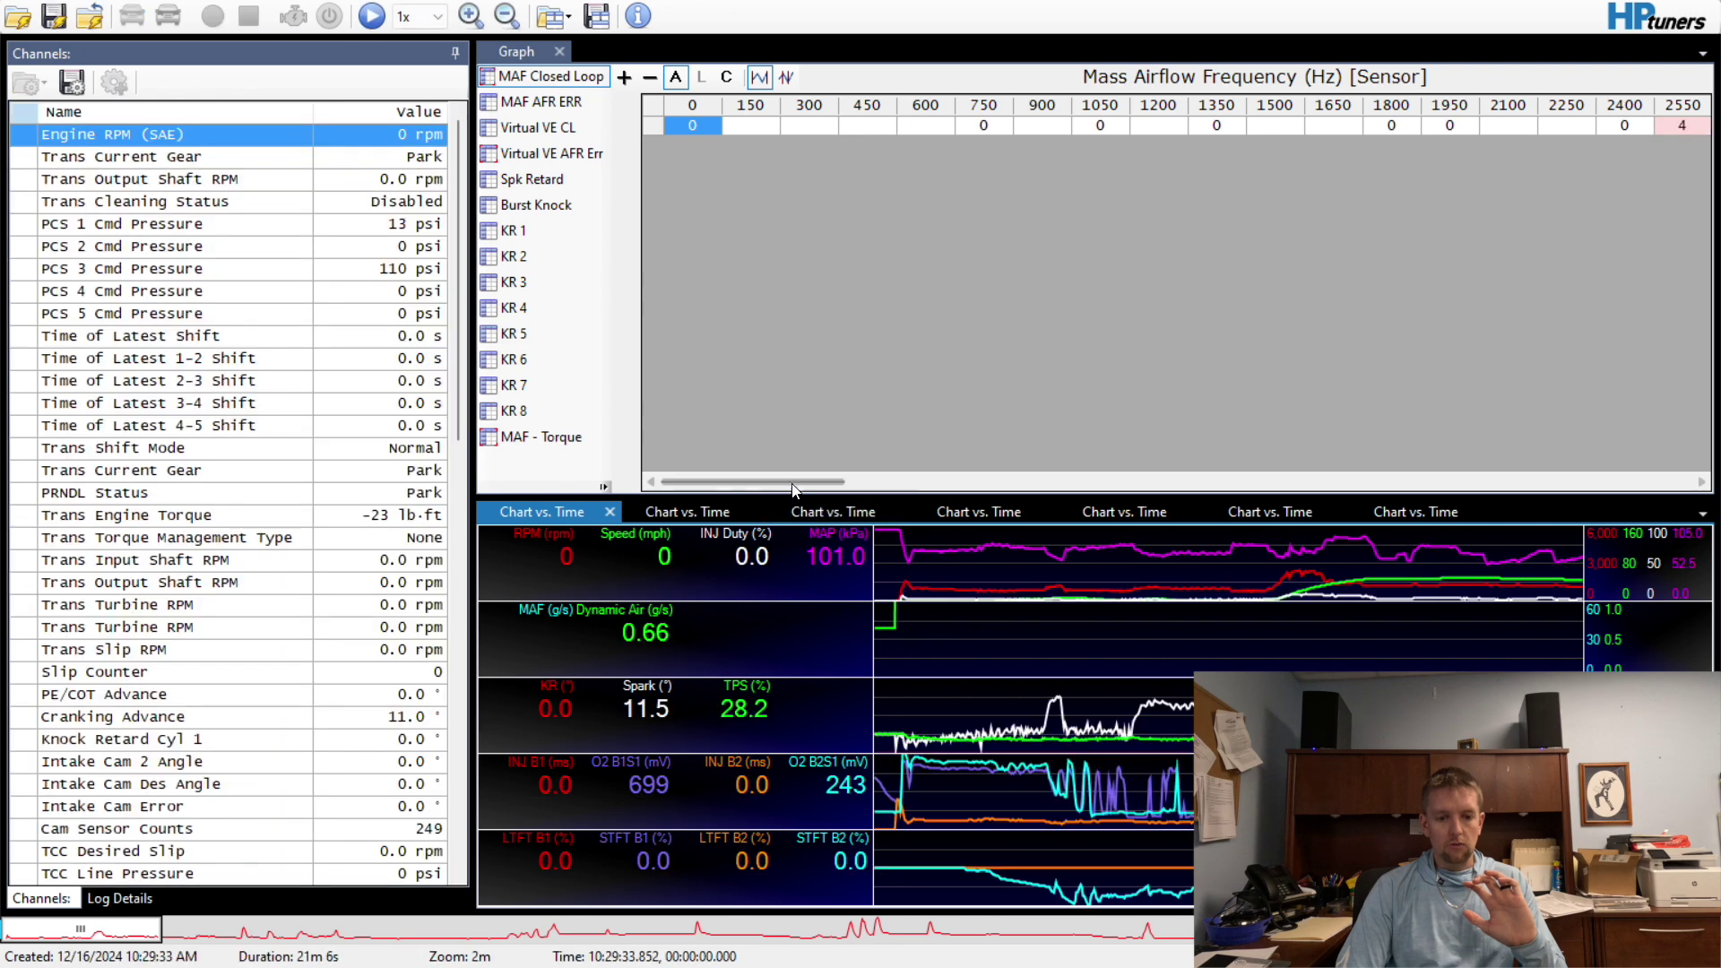
Enlarge the chart panels and scrub the log between 10:32:32 and 10:33:17, reading PCS pressures
{"action": "left_click_drag", "start_coordinate": [787, 495], "coordinate": [787, 229]}
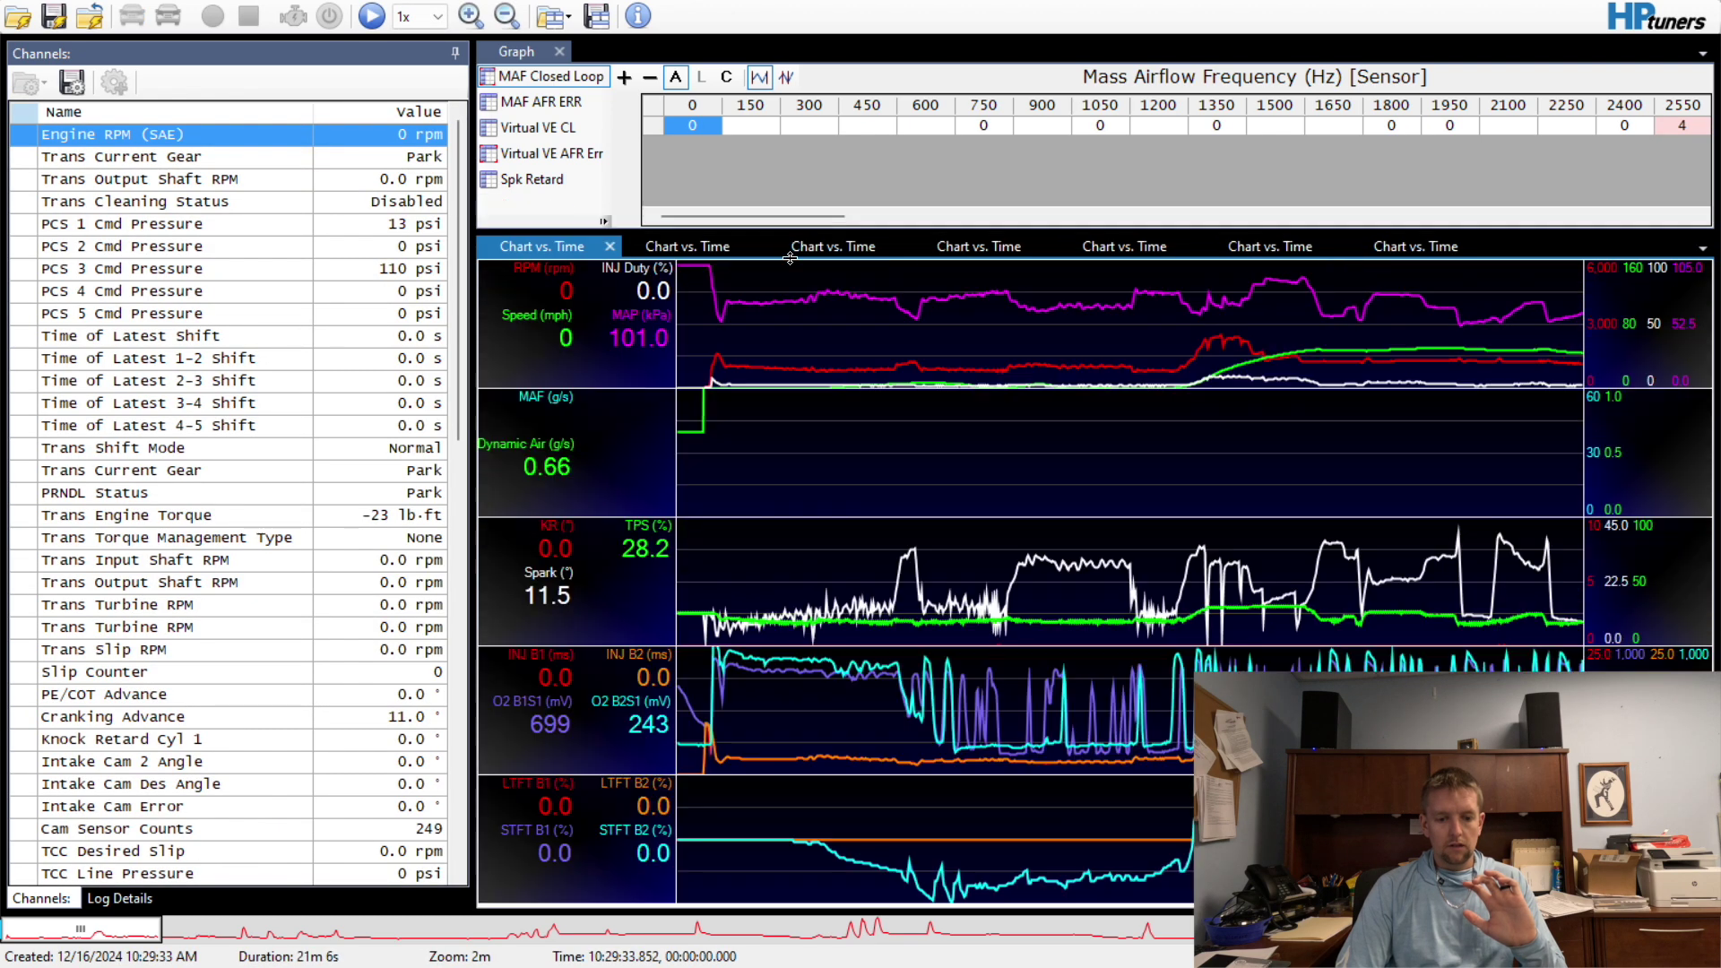
{"action": "left_click", "coordinate": [319, 929]}
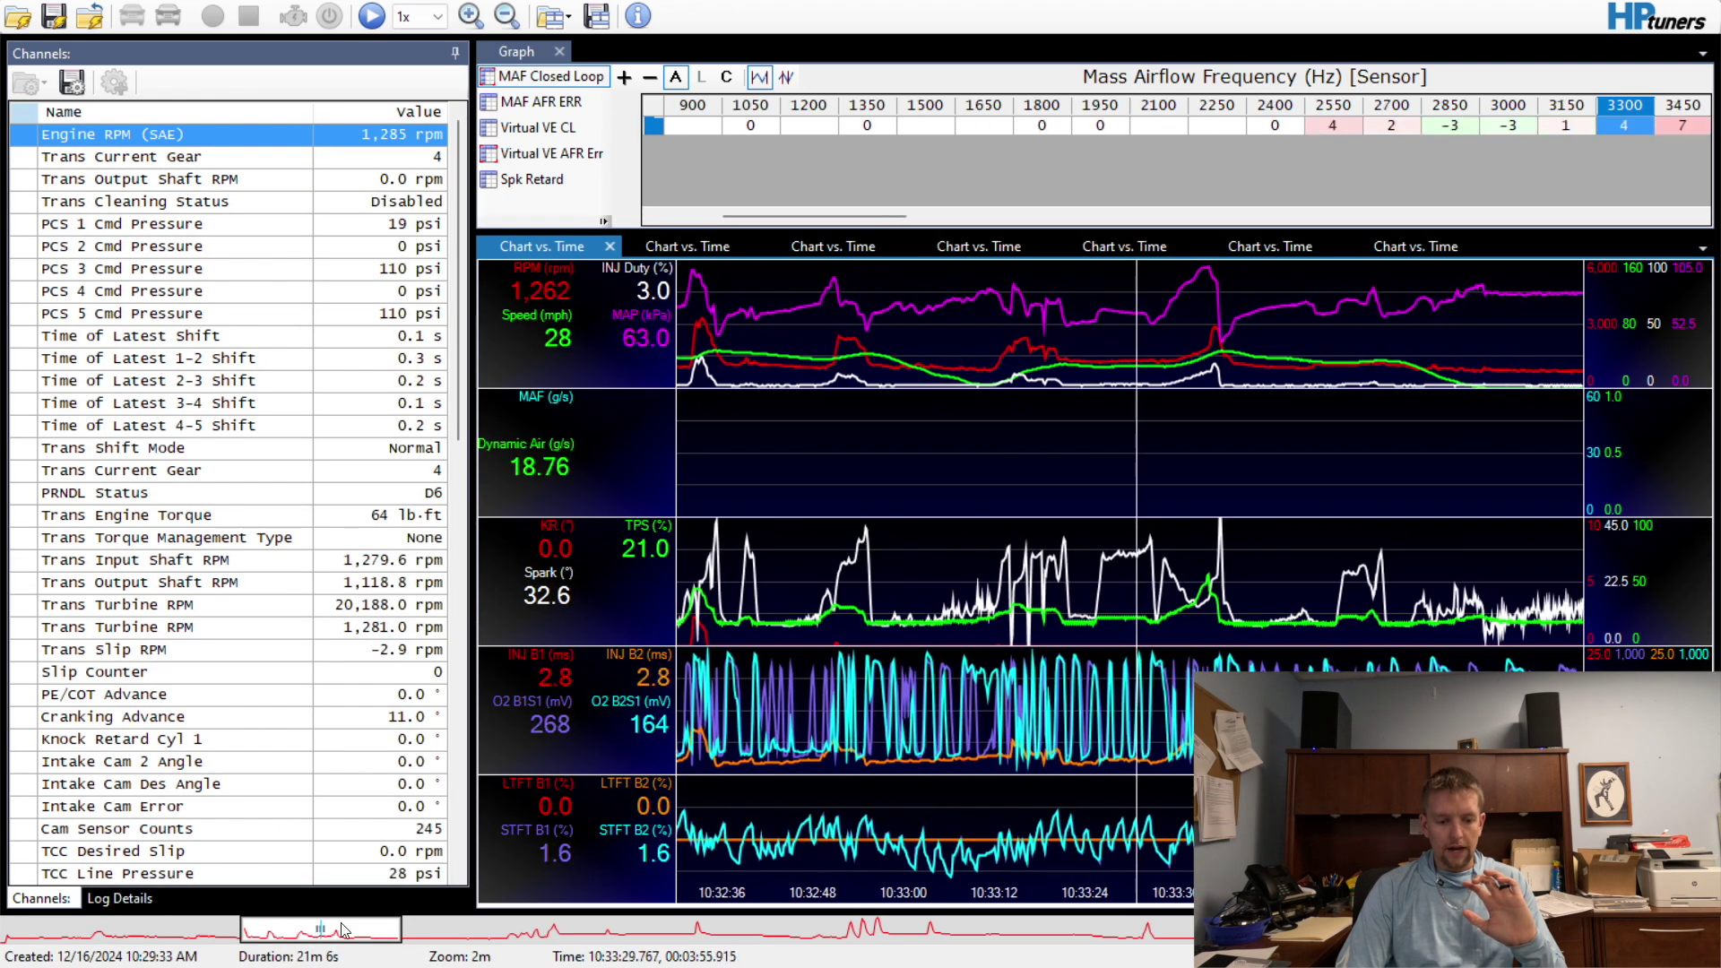
{"action": "left_click_drag", "start_coordinate": [1115, 309], "coordinate": [697, 329]}
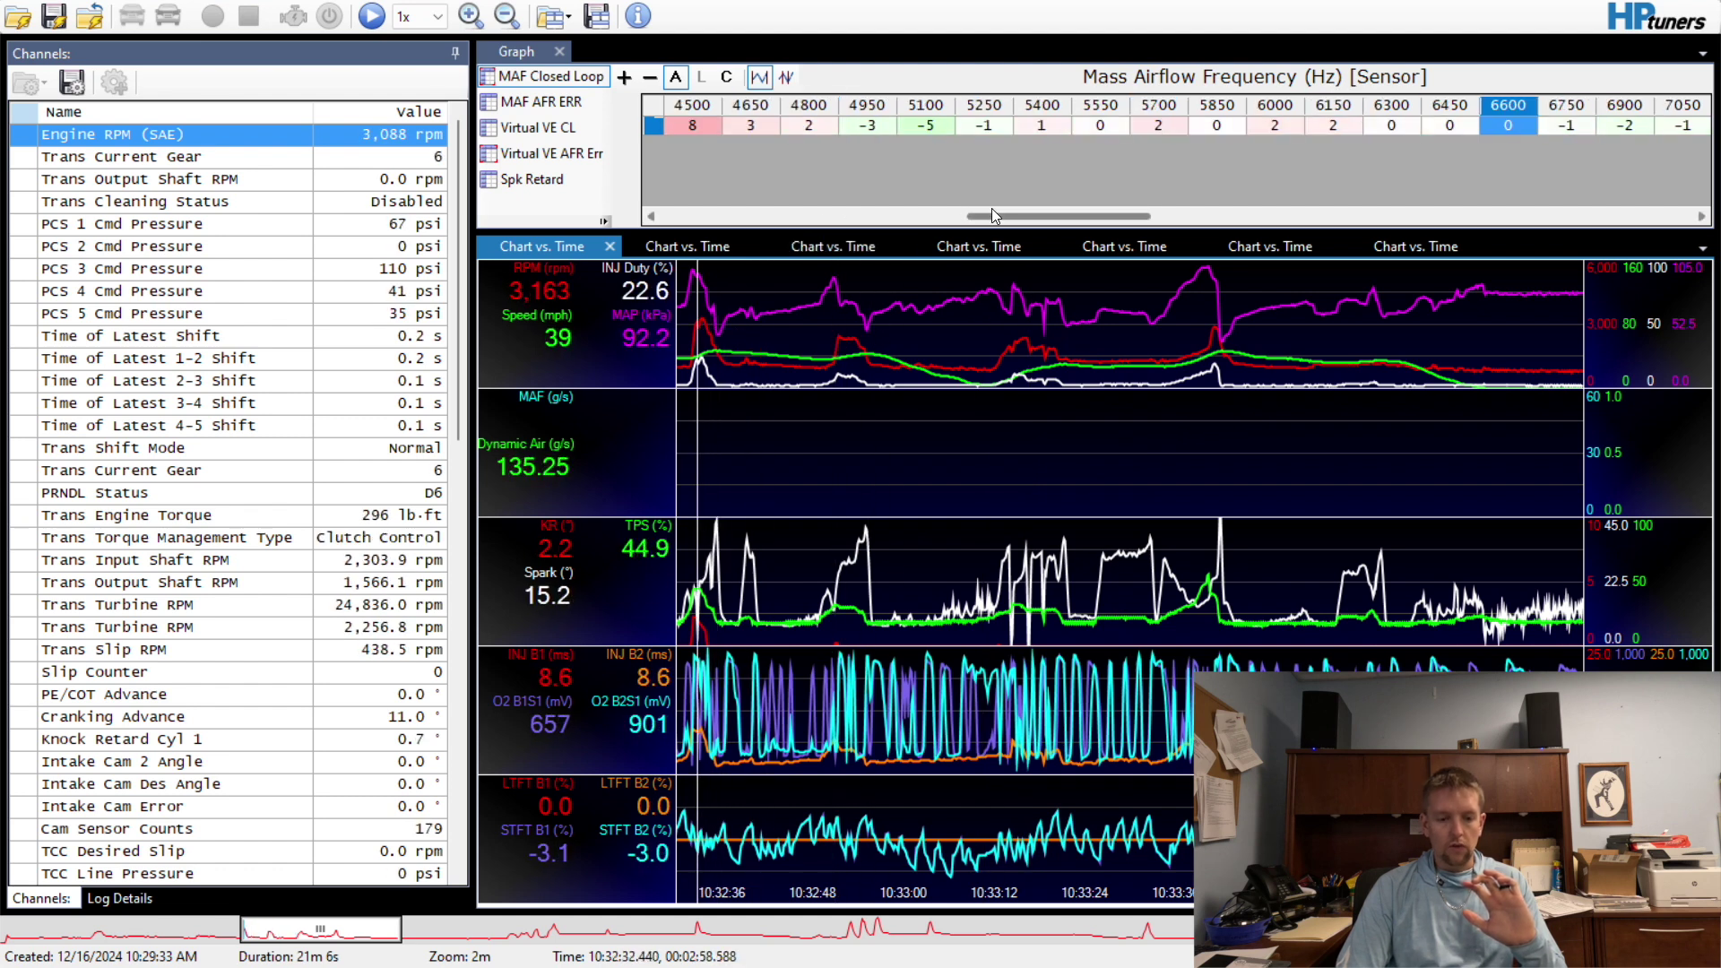
{"action": "left_click_drag", "start_coordinate": [995, 217], "coordinate": [939, 182]}
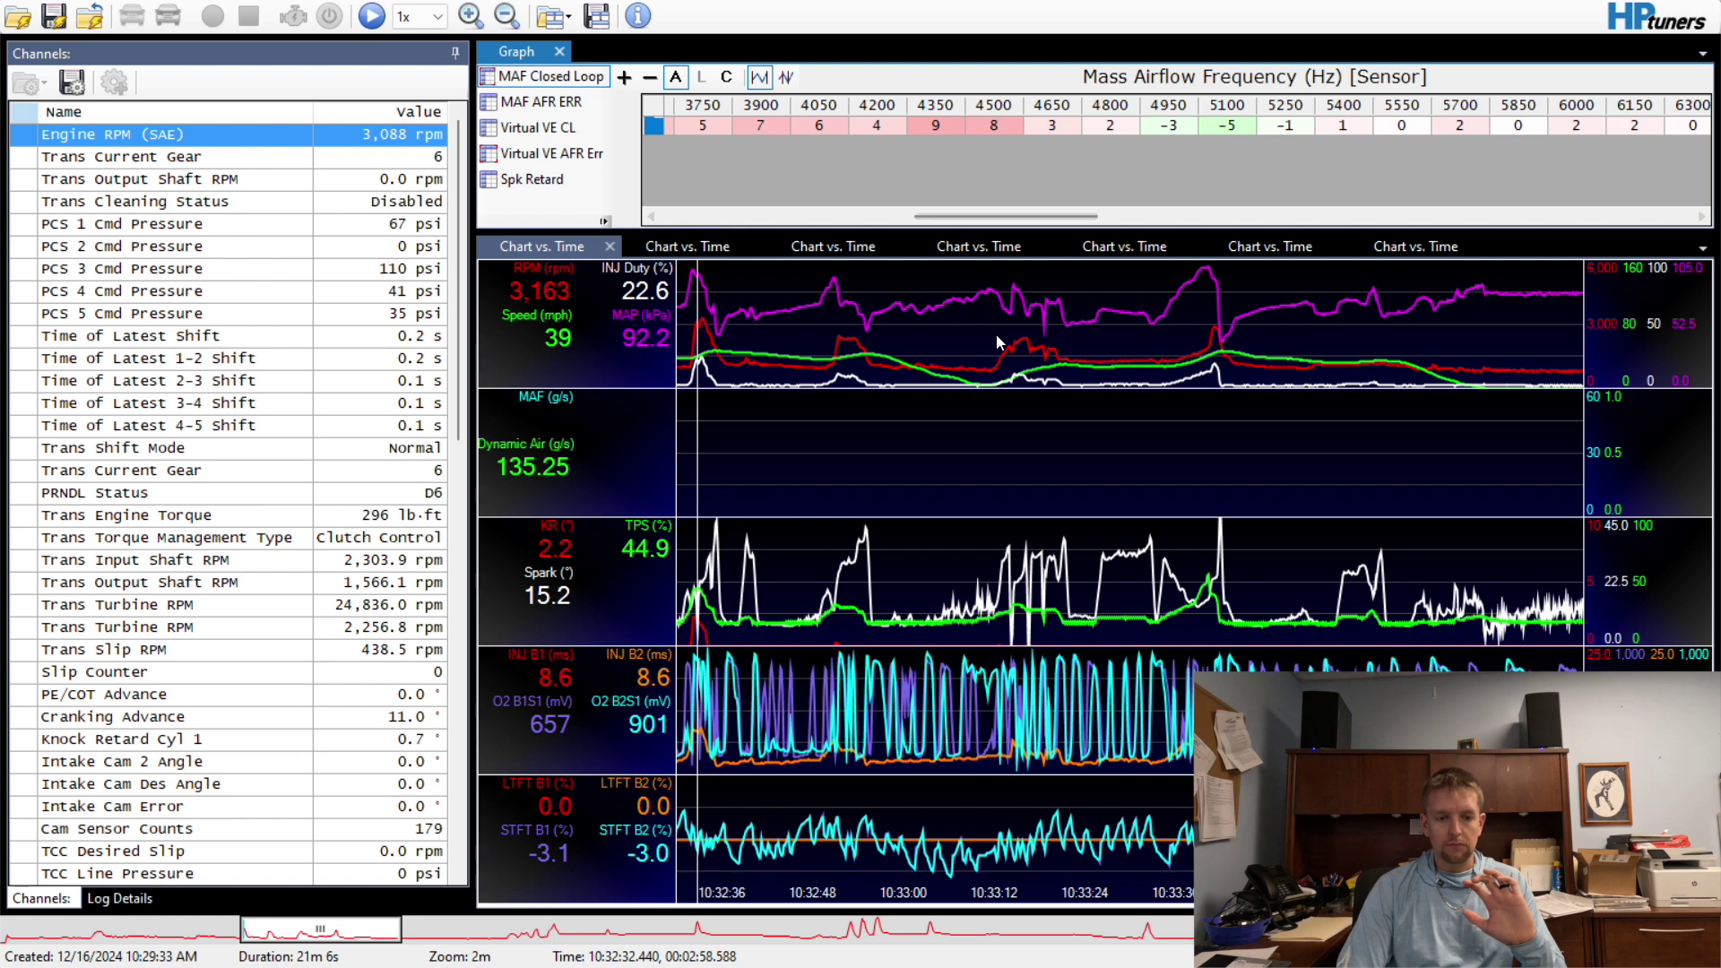
{"action": "left_click_drag", "start_coordinate": [993, 344], "coordinate": [867, 354]}
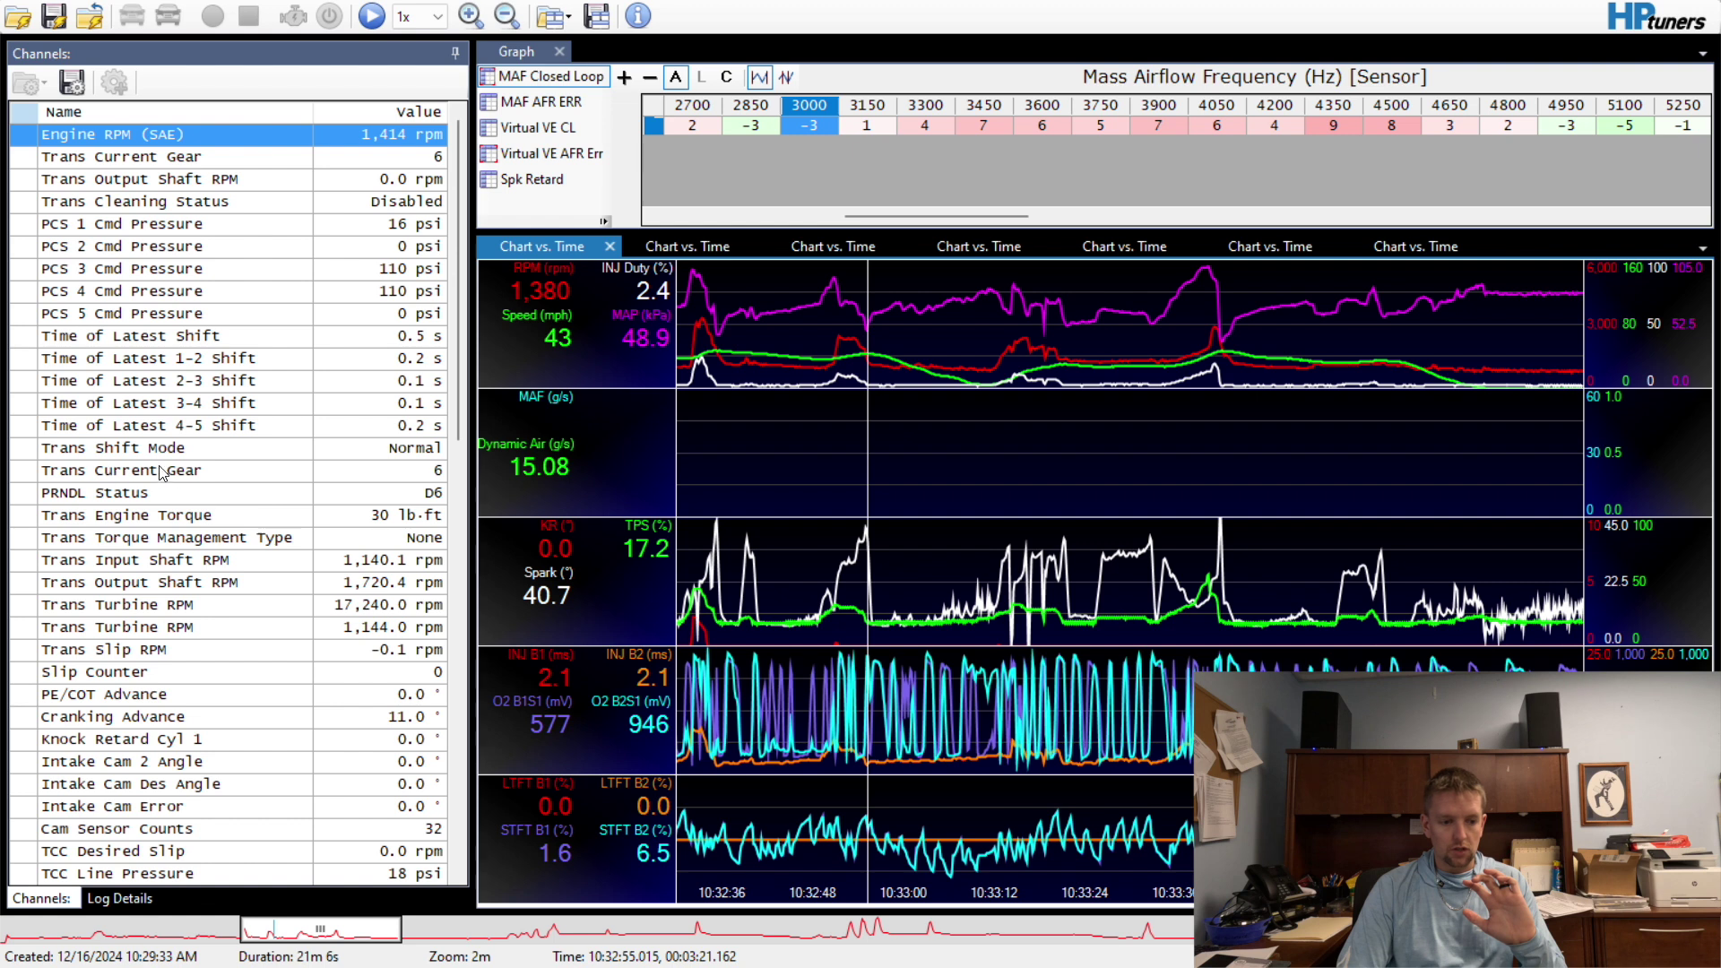
{"action": "left_click_drag", "start_coordinate": [826, 408], "coordinate": [980, 439]}
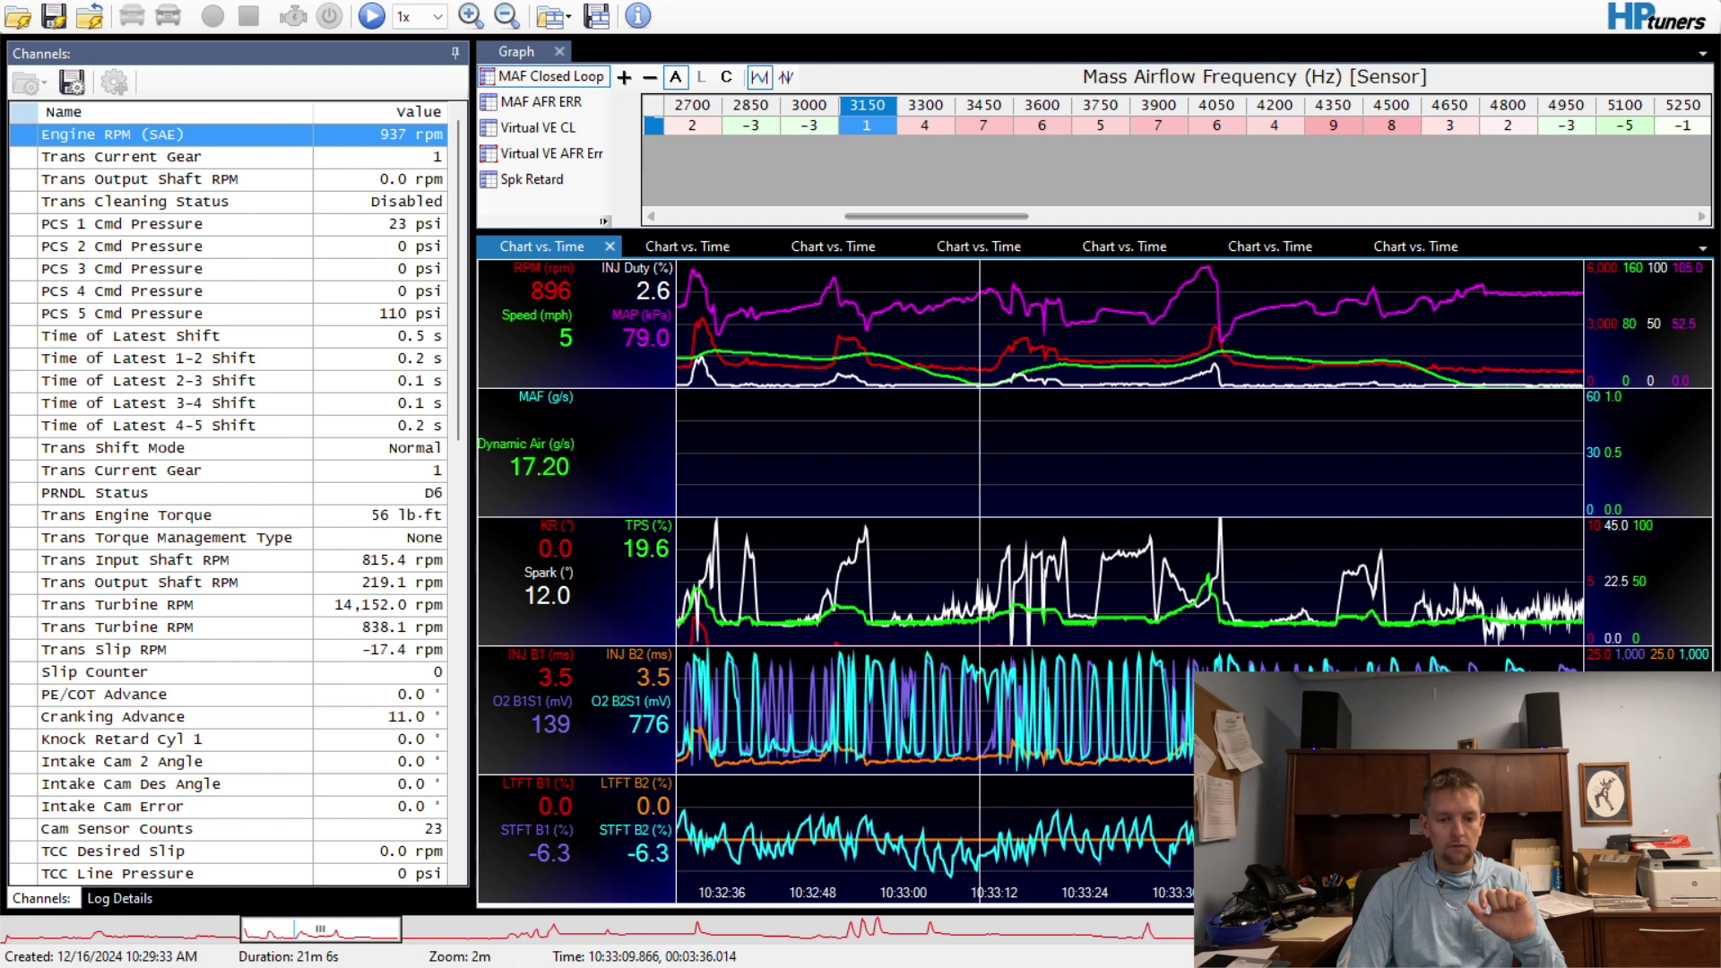
Zoom the charts to a one-minute span and check shift readings around 10:33:14
{"action": "left_click", "coordinate": [470, 16]}
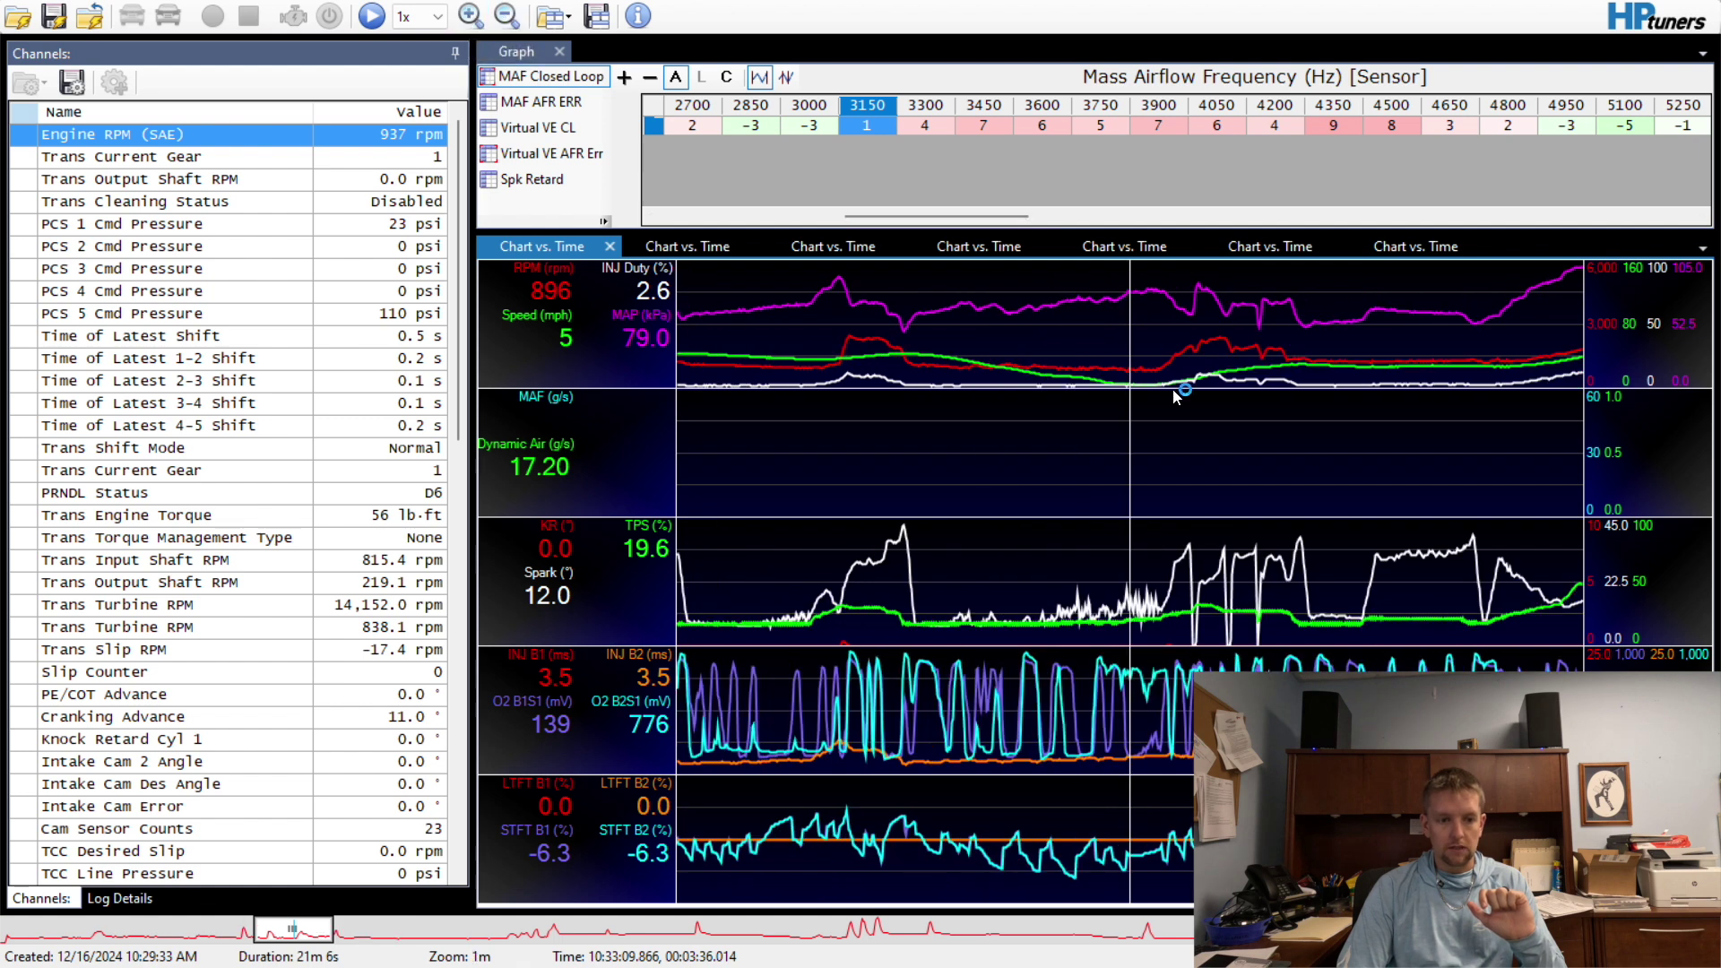
{"action": "left_click_drag", "start_coordinate": [1171, 384], "coordinate": [1320, 366]}
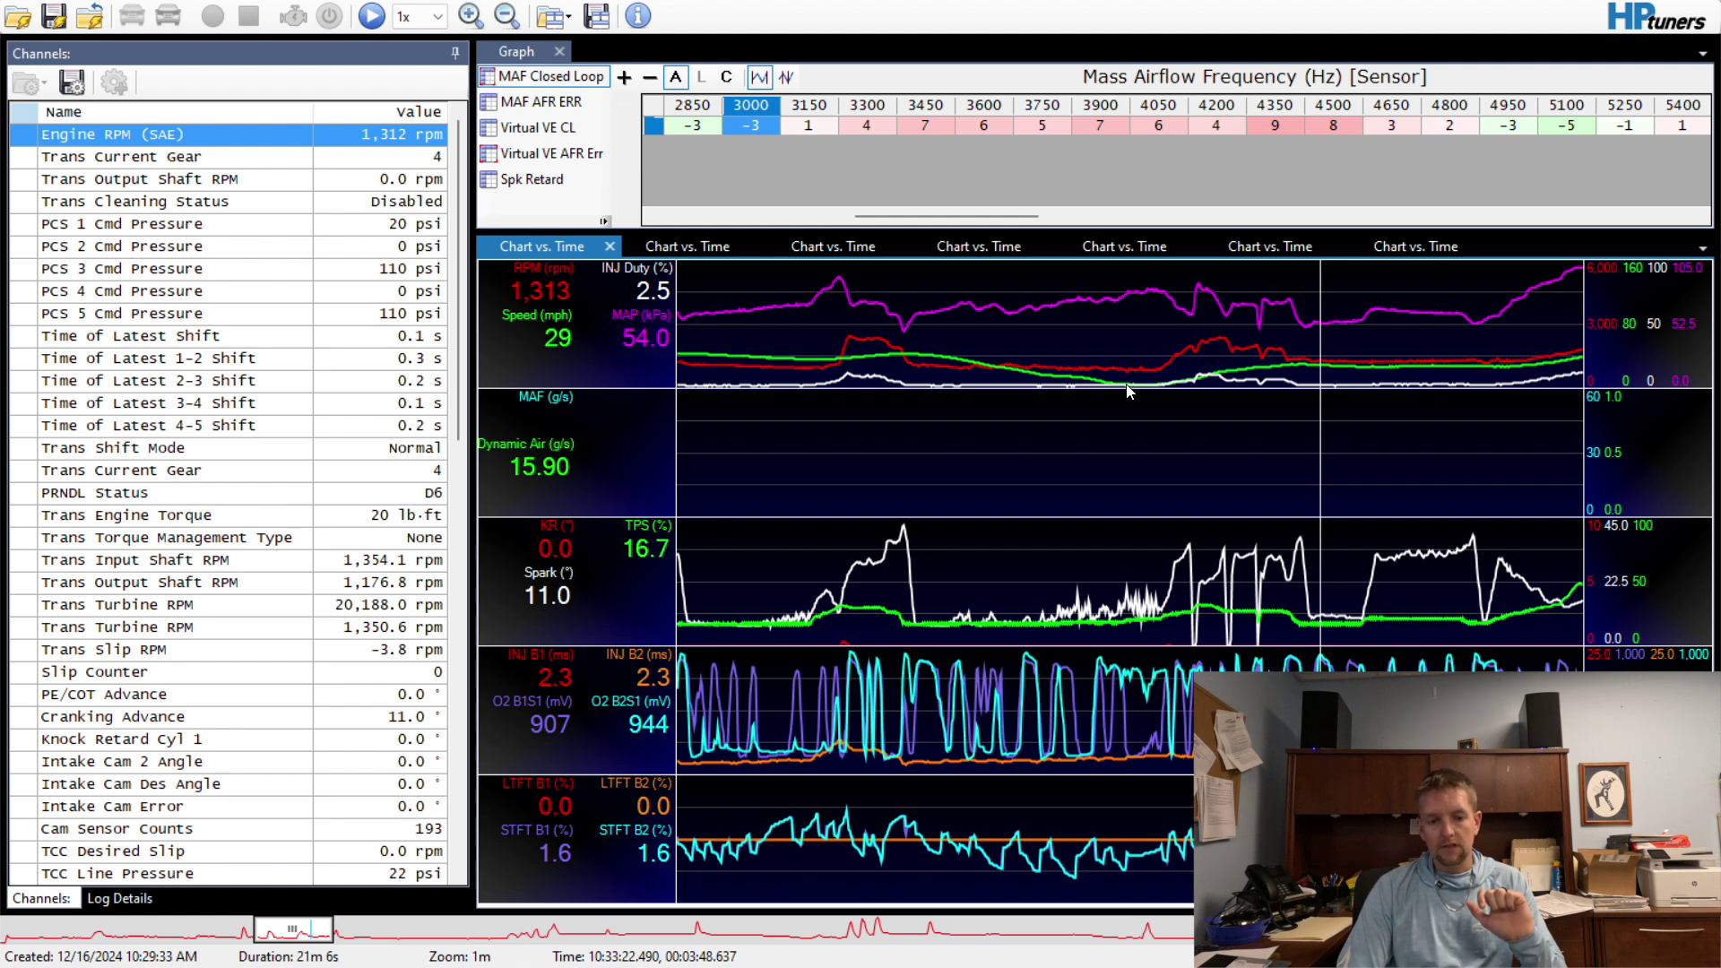
{"action": "mouse_move", "coordinate": [1230, 377]}
{"action": "left_mouse_down"}
{"action": "mouse_move", "coordinate": [1193, 374]}
{"action": "mouse_move", "coordinate": [1242, 373]}
{"action": "left_mouse_up"}
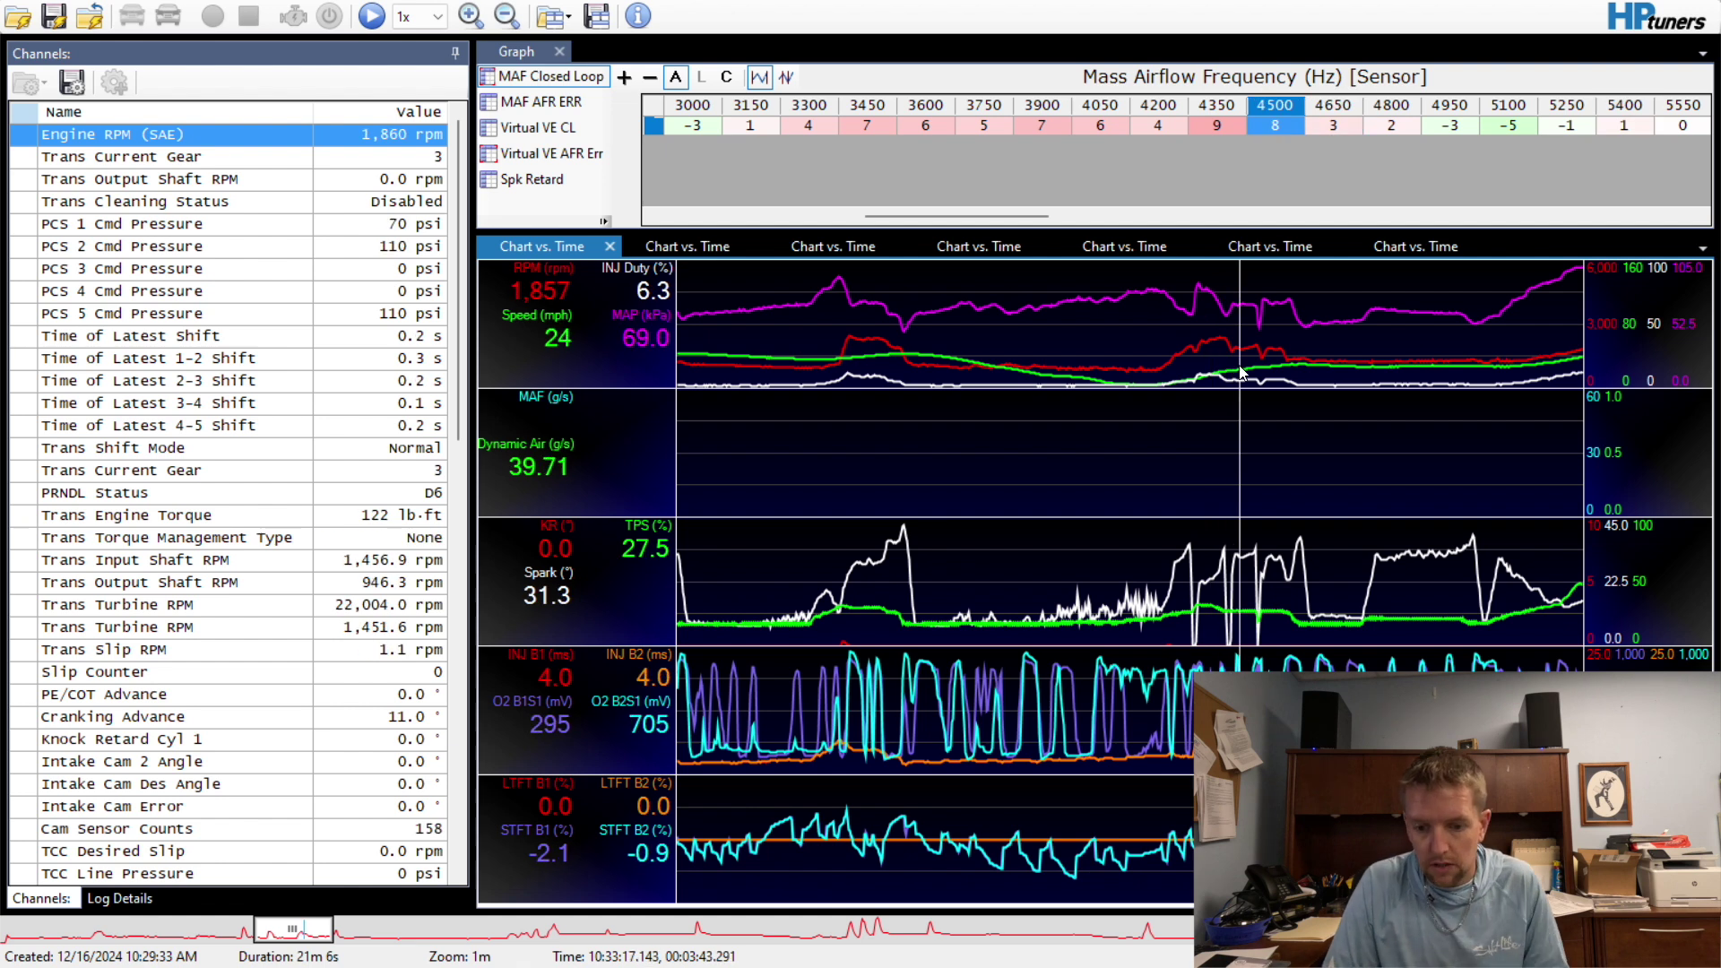
{"action": "mouse_move", "coordinate": [1241, 373]}
{"action": "left_mouse_down"}
{"action": "mouse_move", "coordinate": [1217, 374]}
{"action": "mouse_move", "coordinate": [1237, 373]}
{"action": "left_mouse_up"}
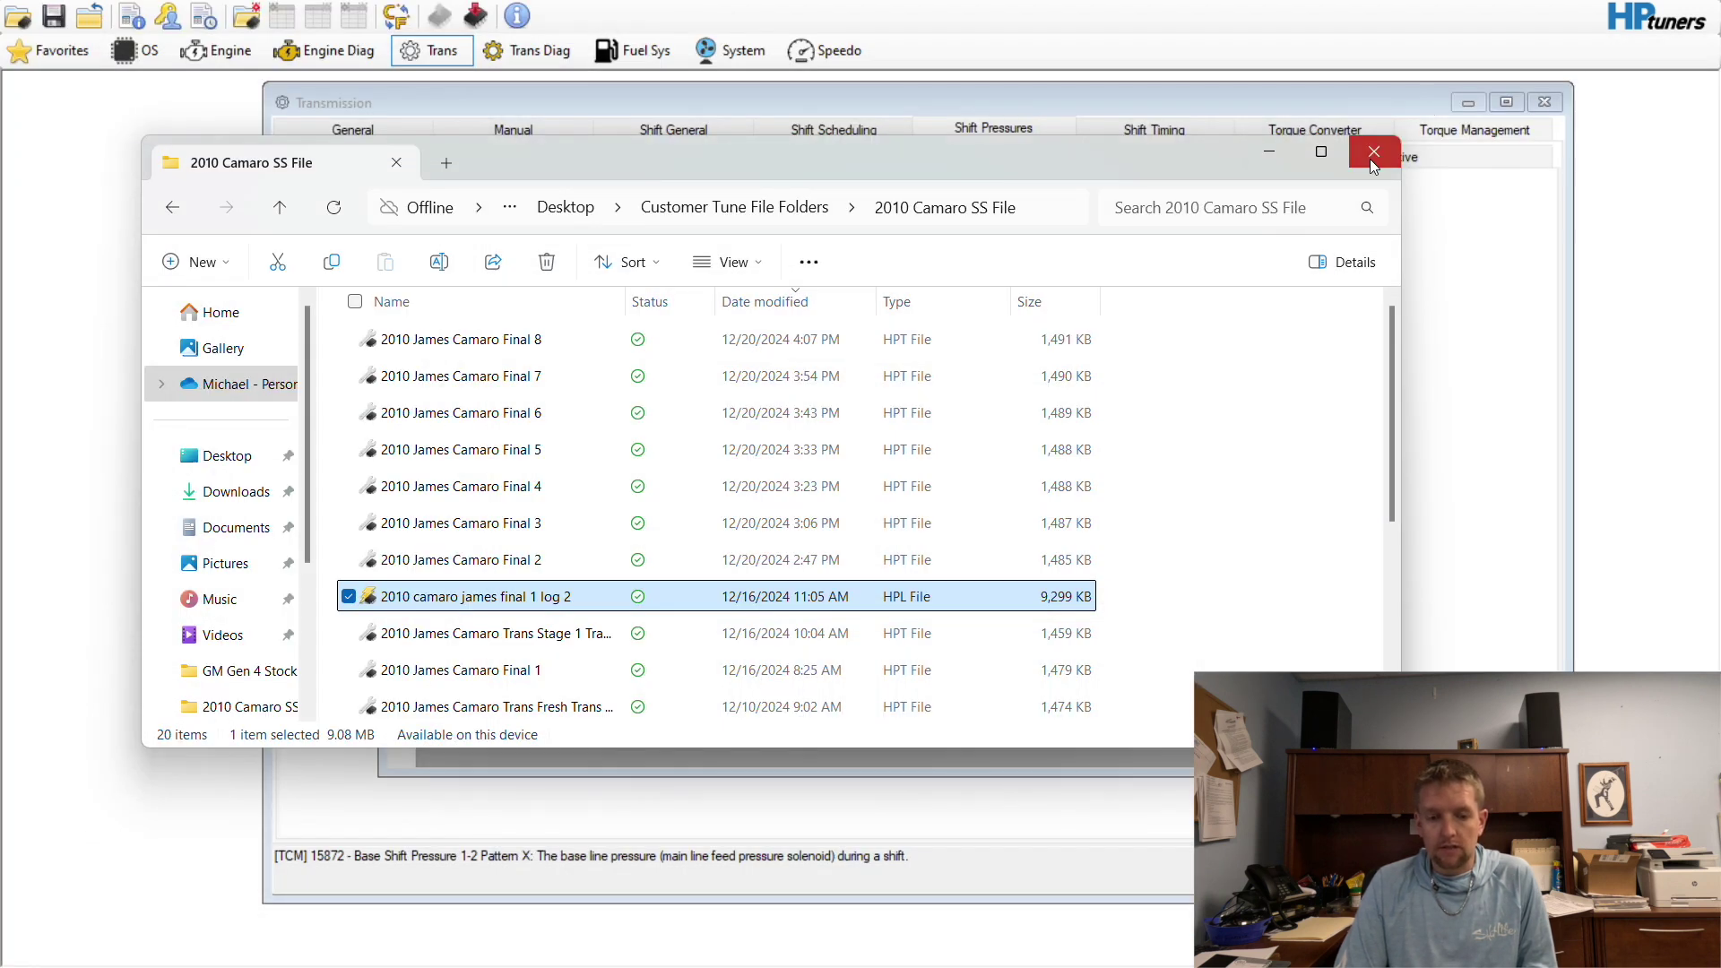
Close the tune file folder window and the Base Shift Pressure 1-2 Pattern X table
{"action": "left_click", "coordinate": [1374, 155]}
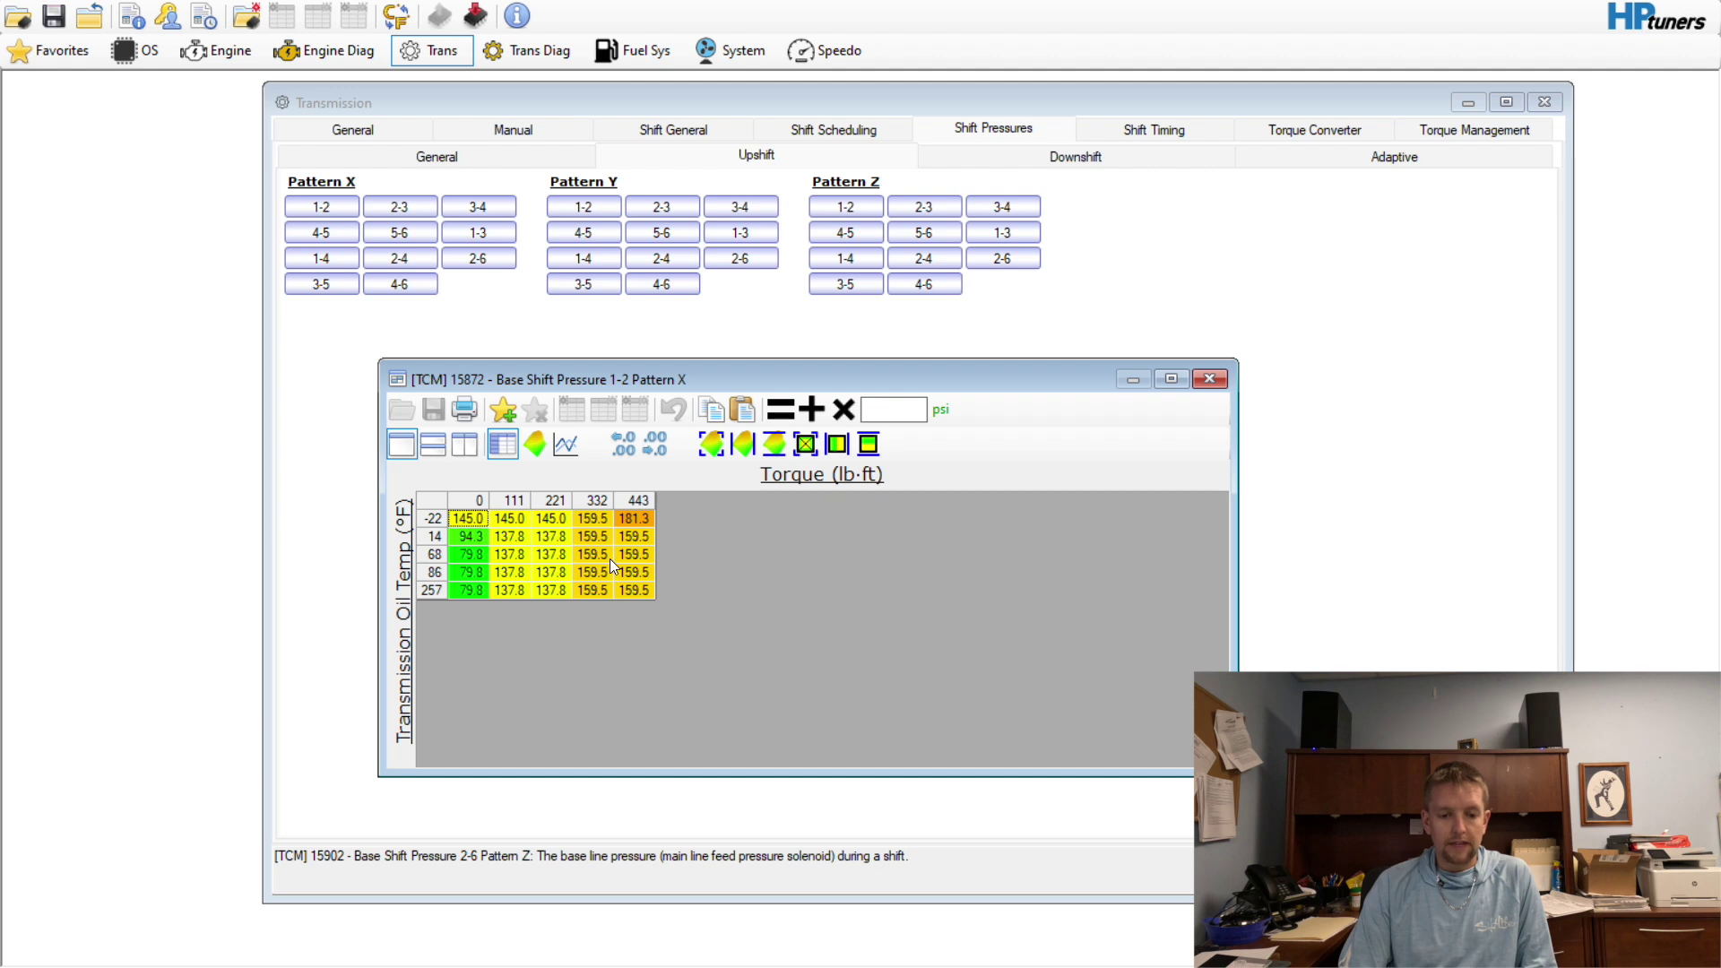
{"action": "left_click", "coordinate": [1209, 379]}
Recheck the 1-2 Pattern X base pressure table, then return to the General shift pressure page
{"action": "left_click", "coordinate": [418, 158]}
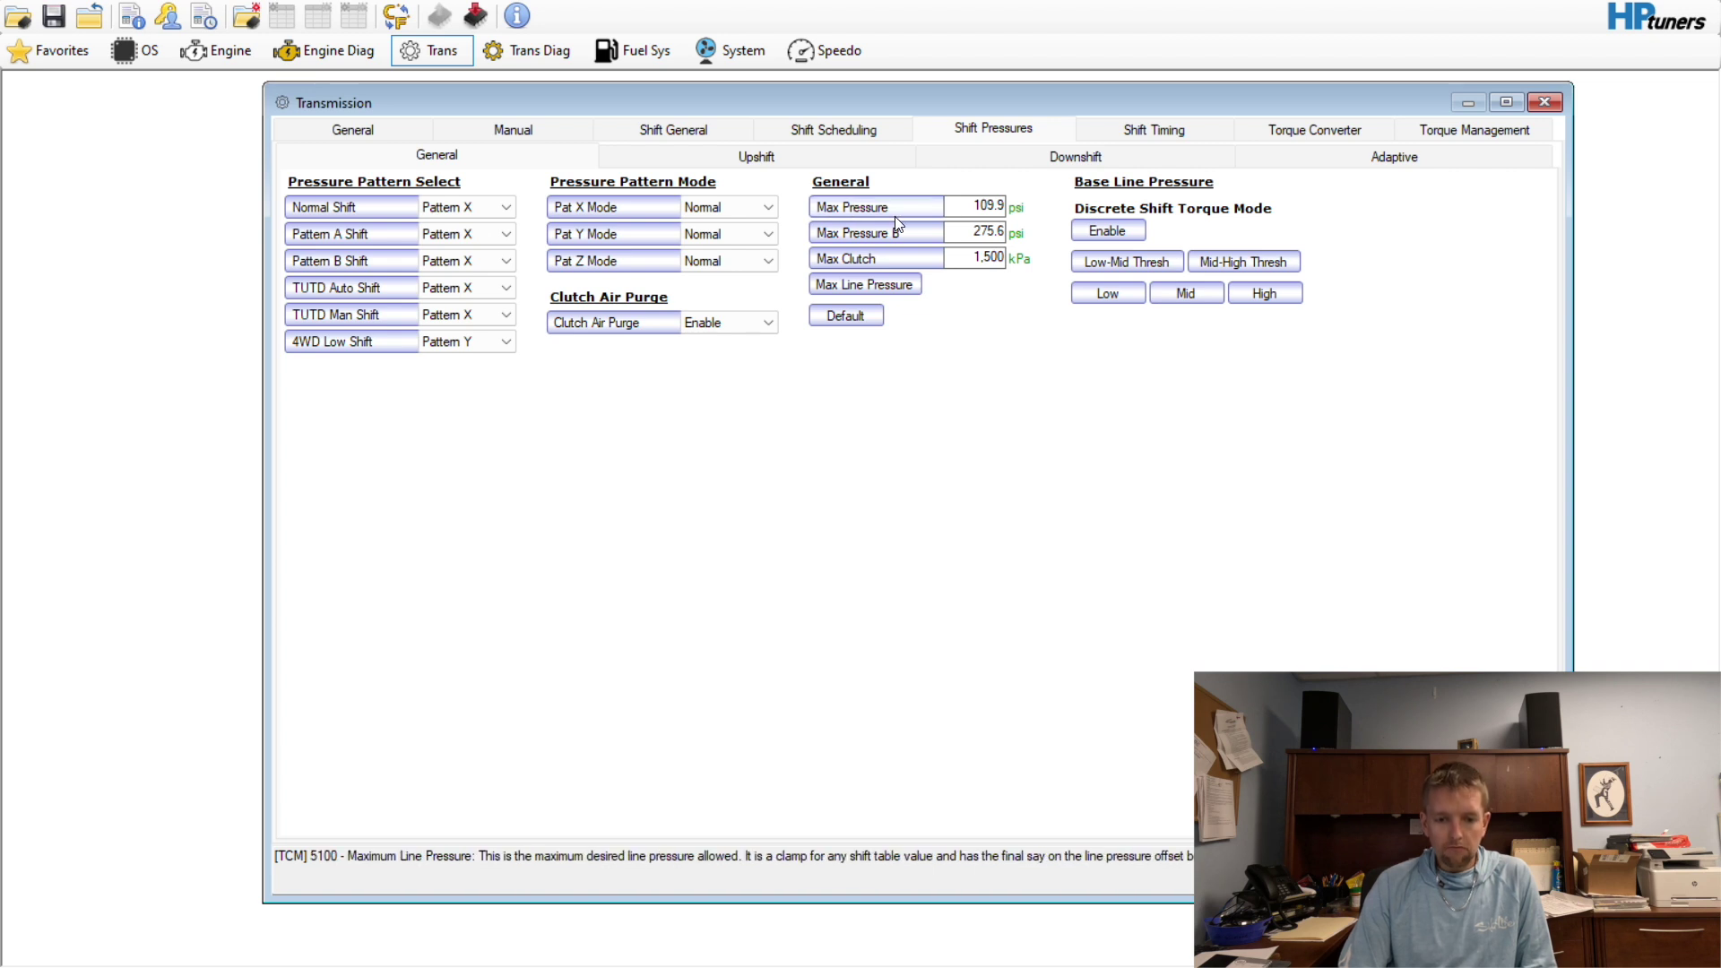
{"action": "left_click", "coordinate": [816, 167]}
{"action": "left_click", "coordinate": [323, 207]}
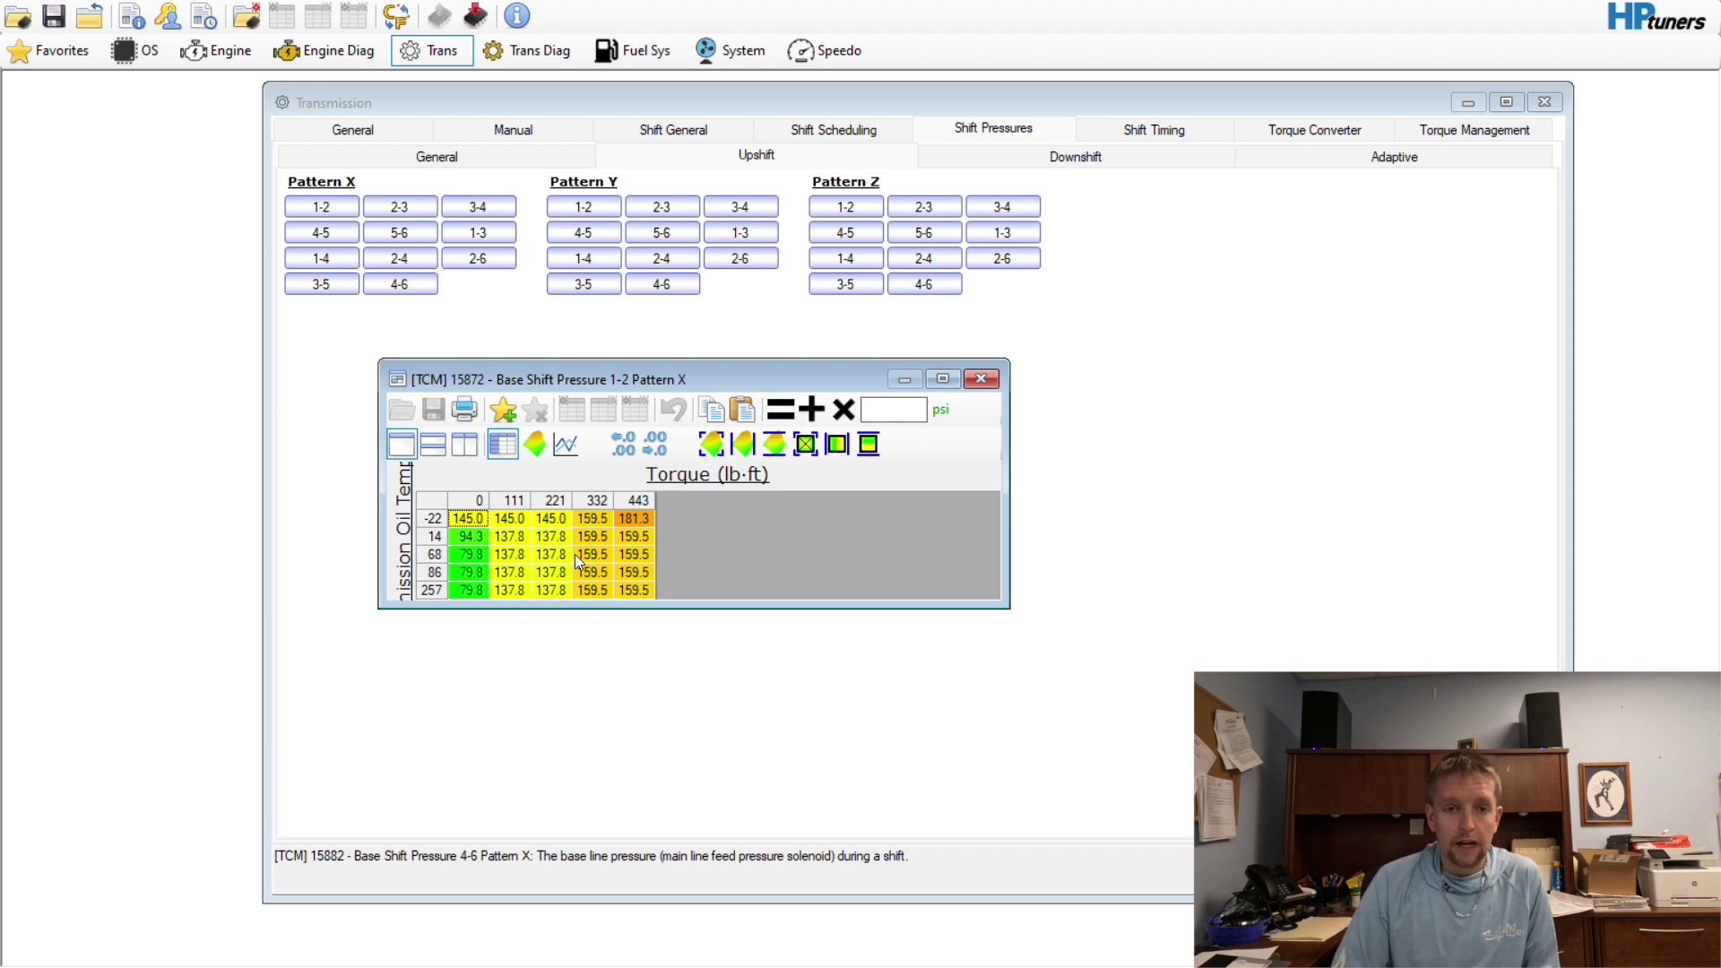
{"action": "left_click", "coordinate": [980, 379]}
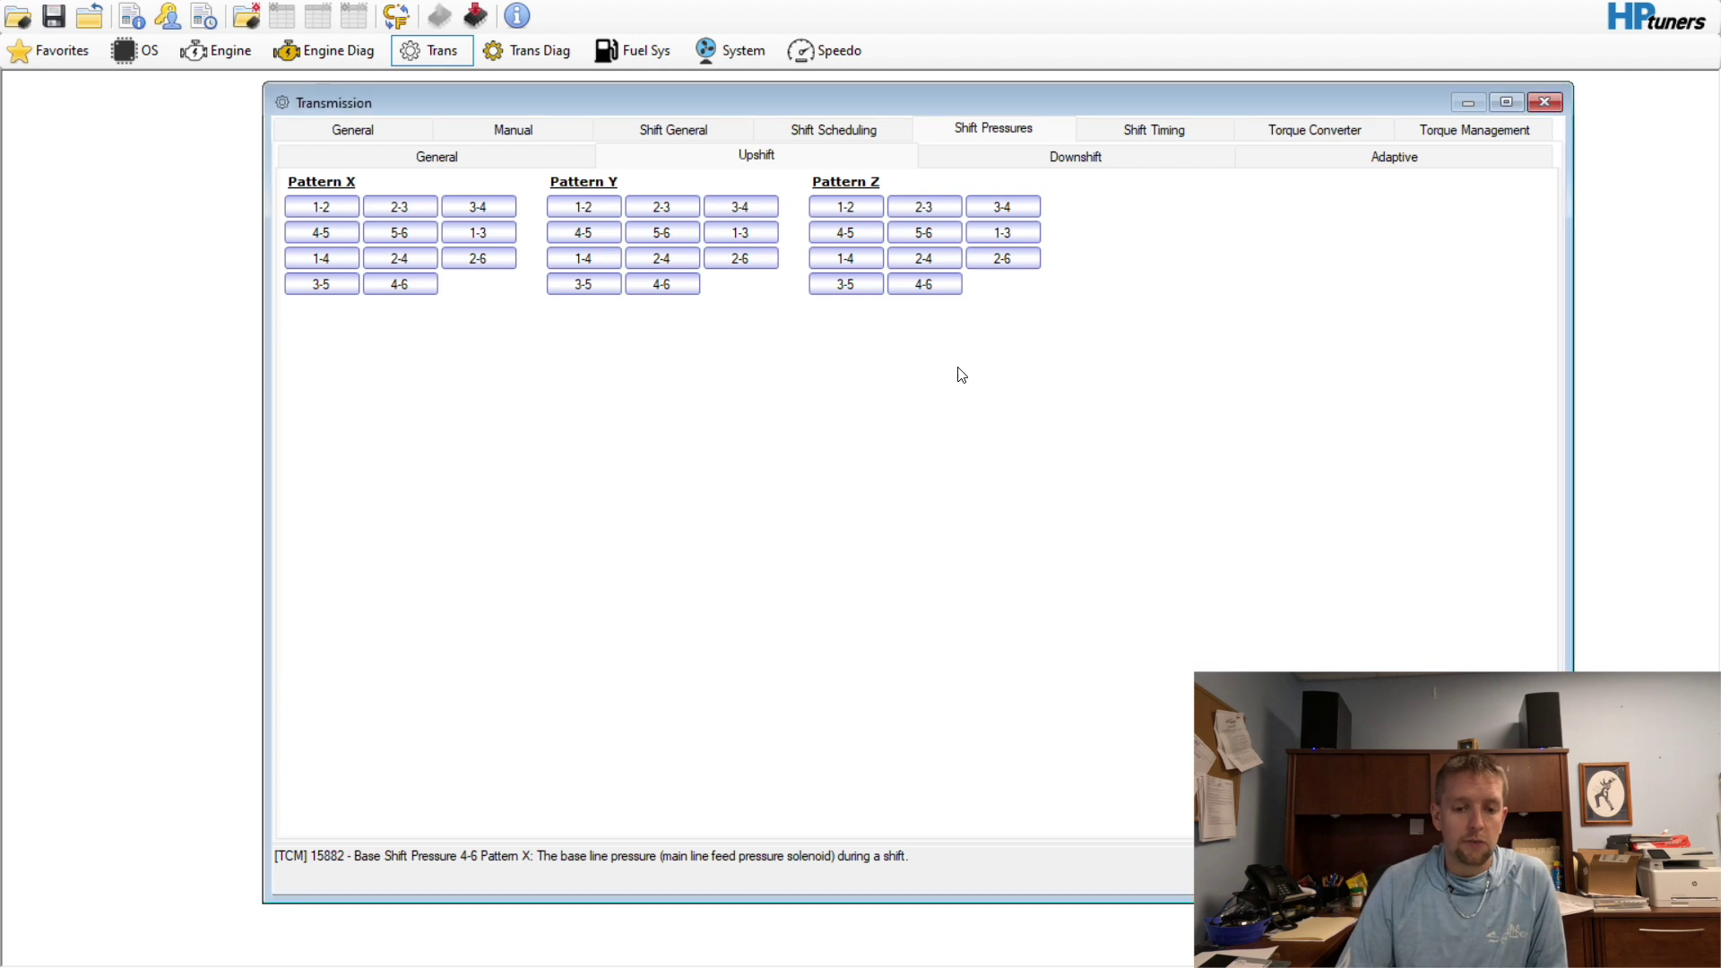
{"action": "left_click", "coordinate": [507, 159]}
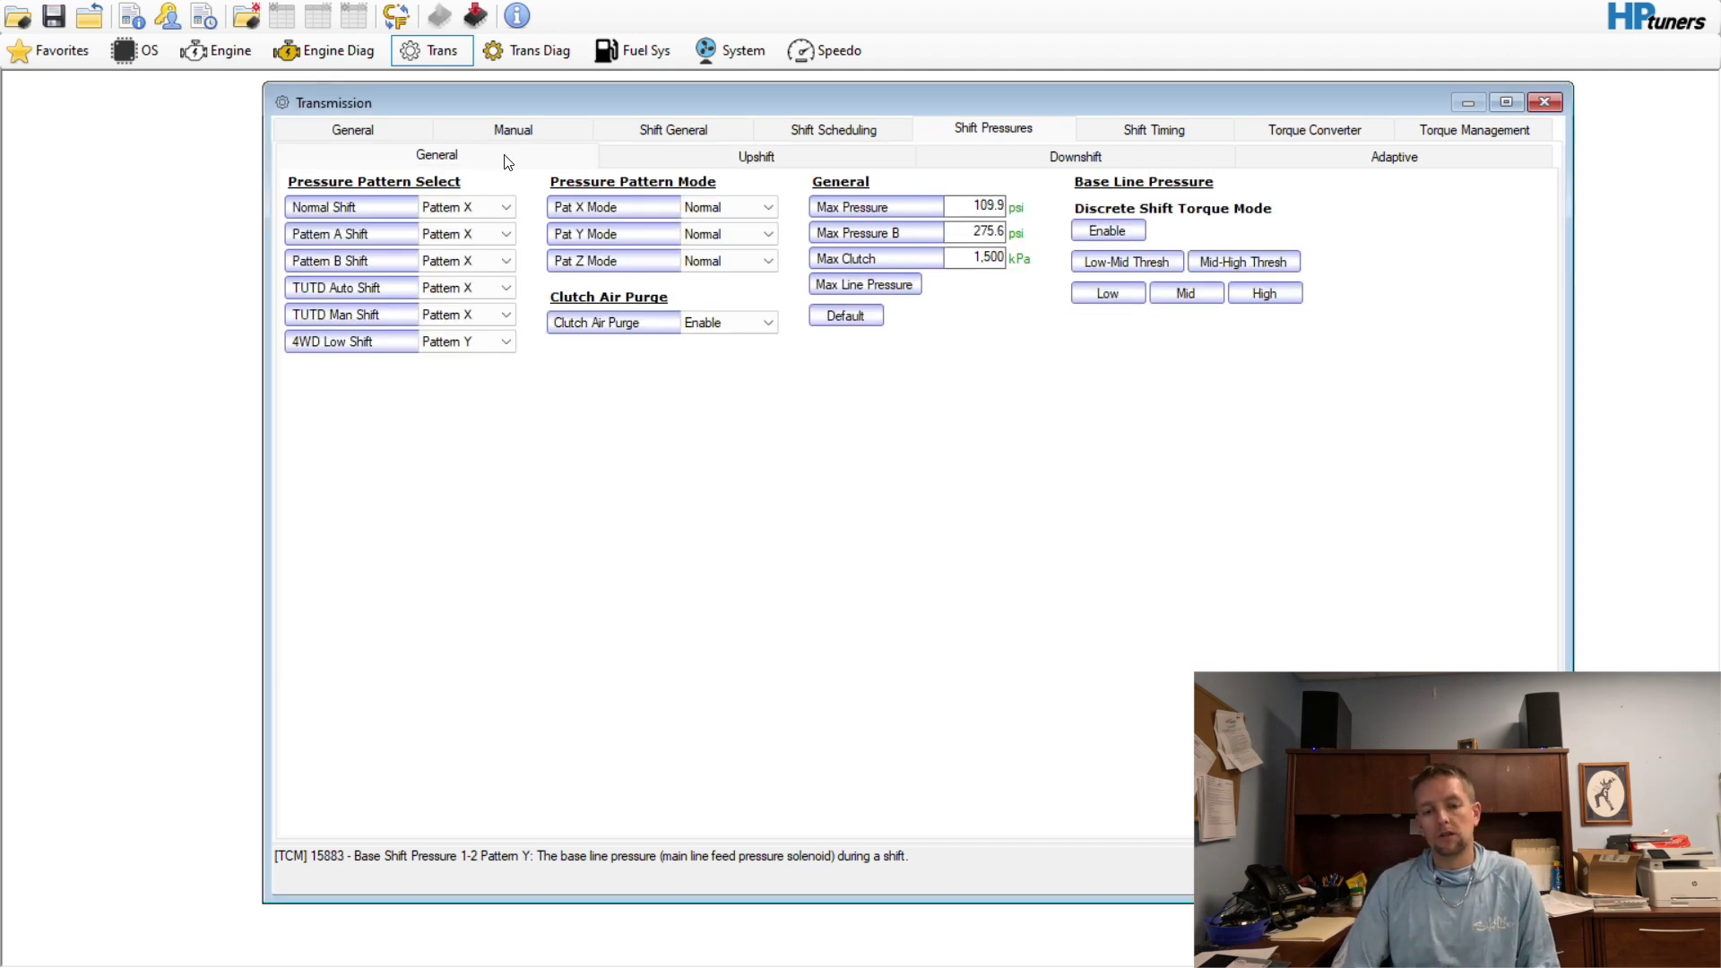
Raise Max Pressure from 109.9 to 160 psi
{"action": "left_click", "coordinate": [948, 204]}
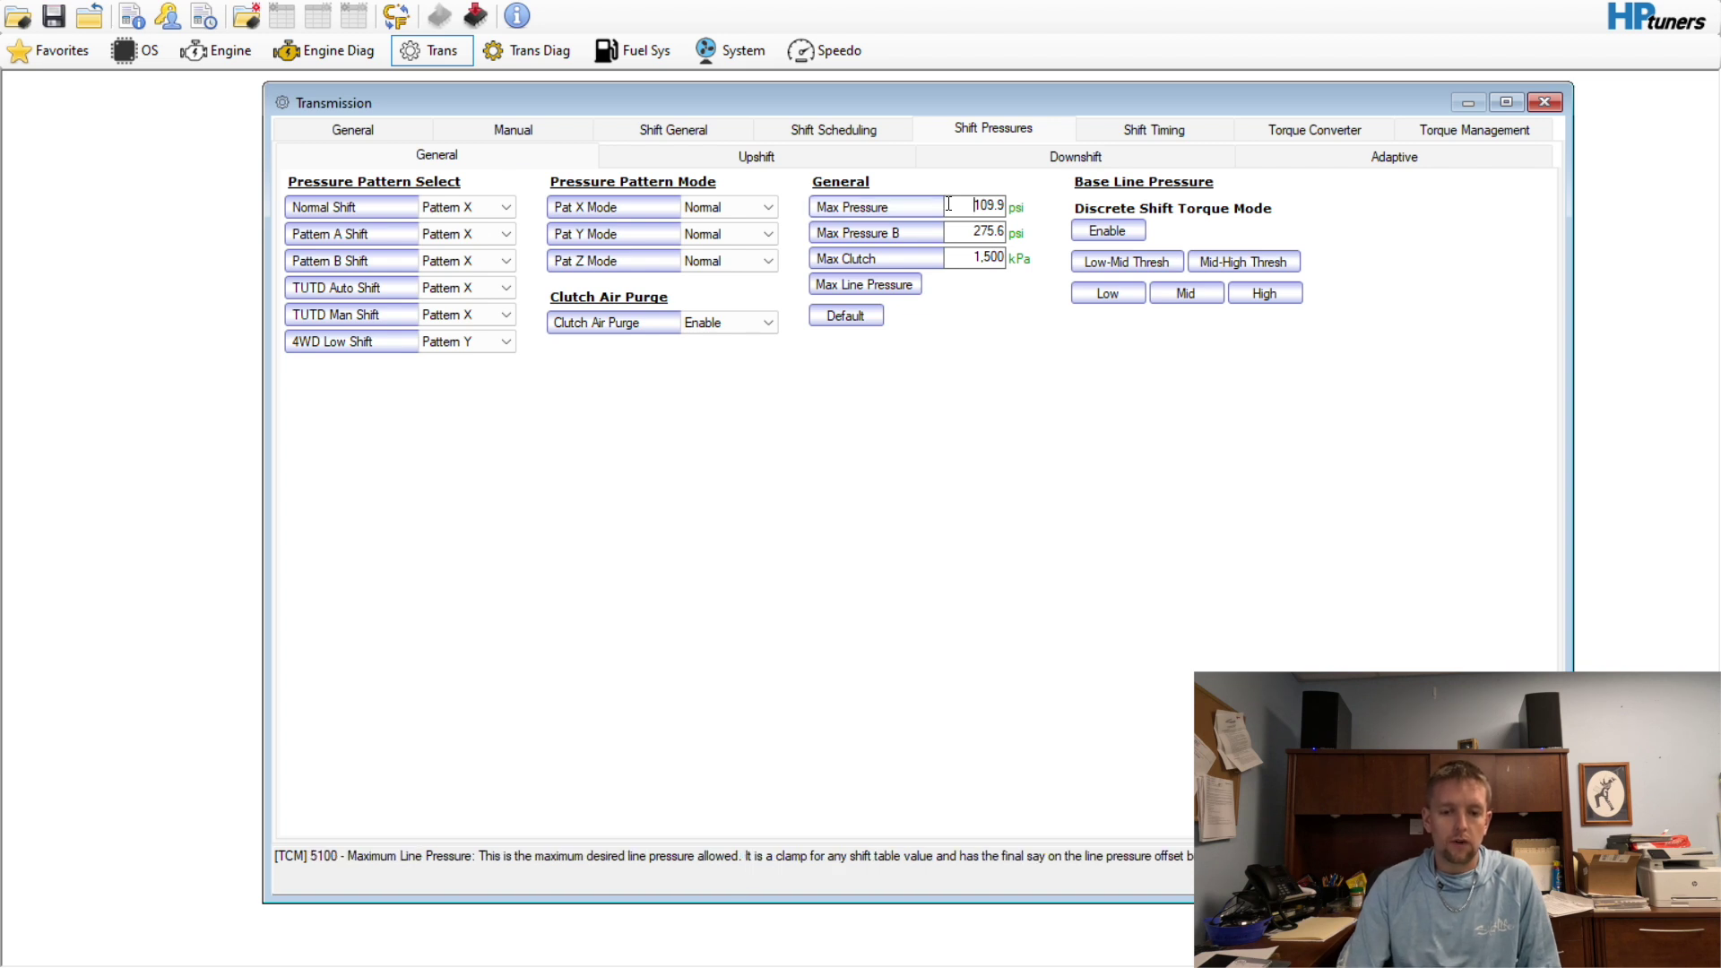
{"action": "type", "text": "160"}
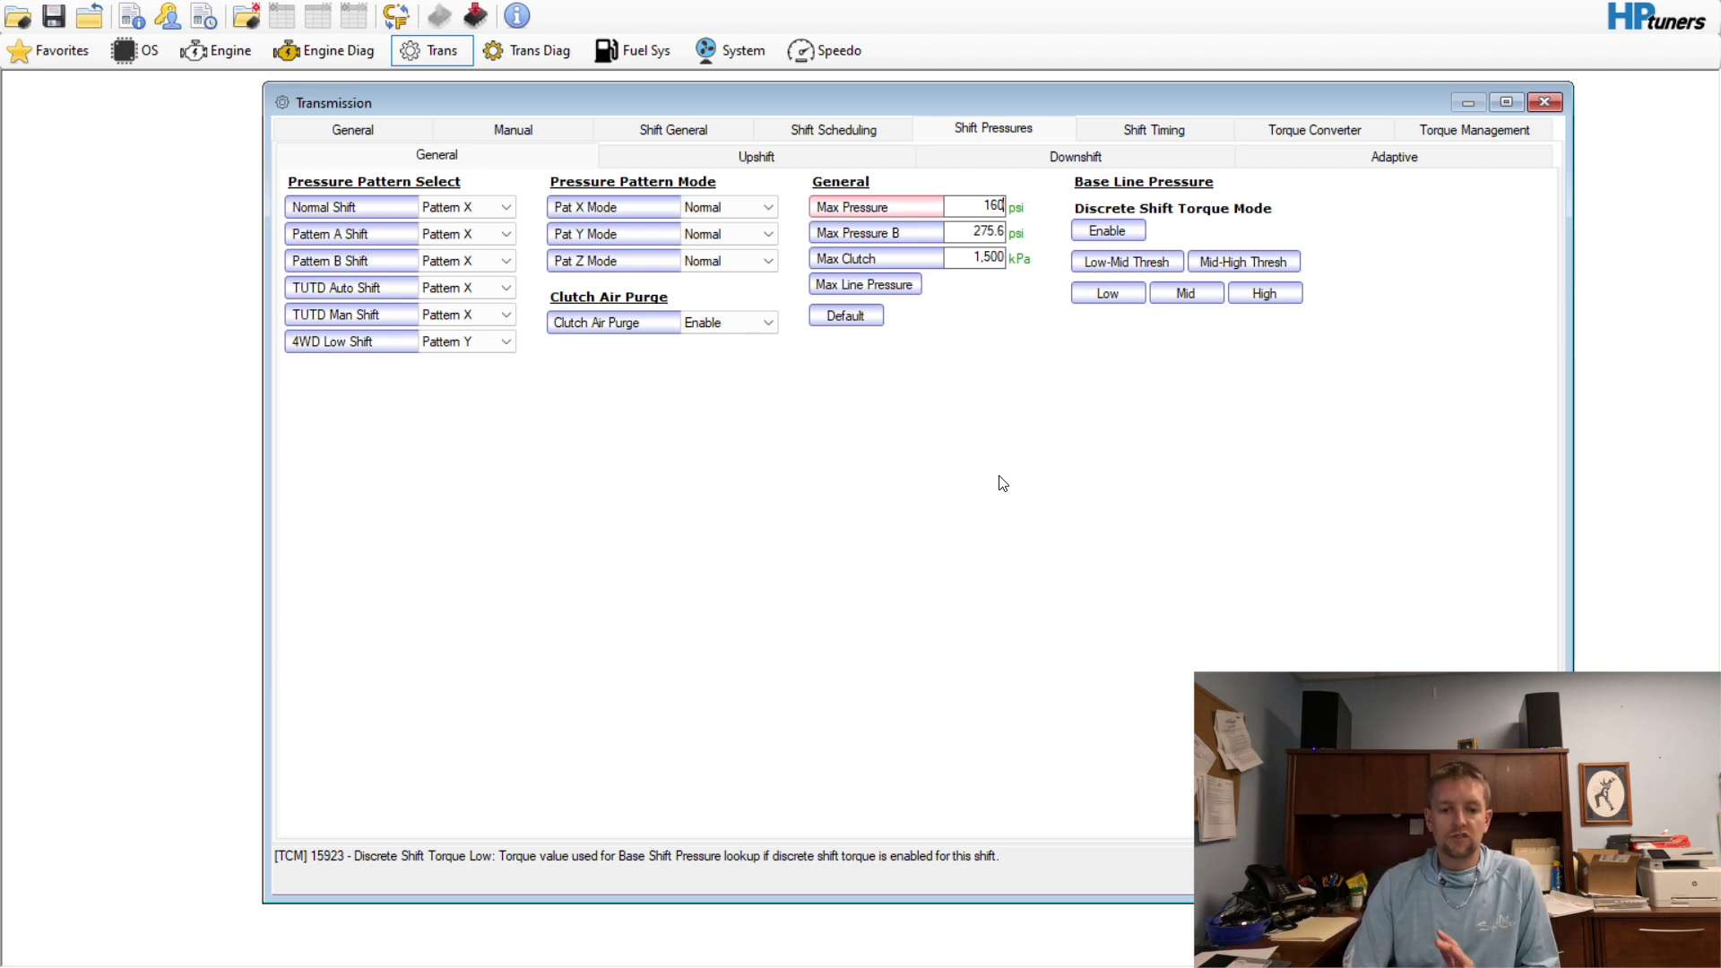
{"action": "left_click", "coordinate": [755, 158]}
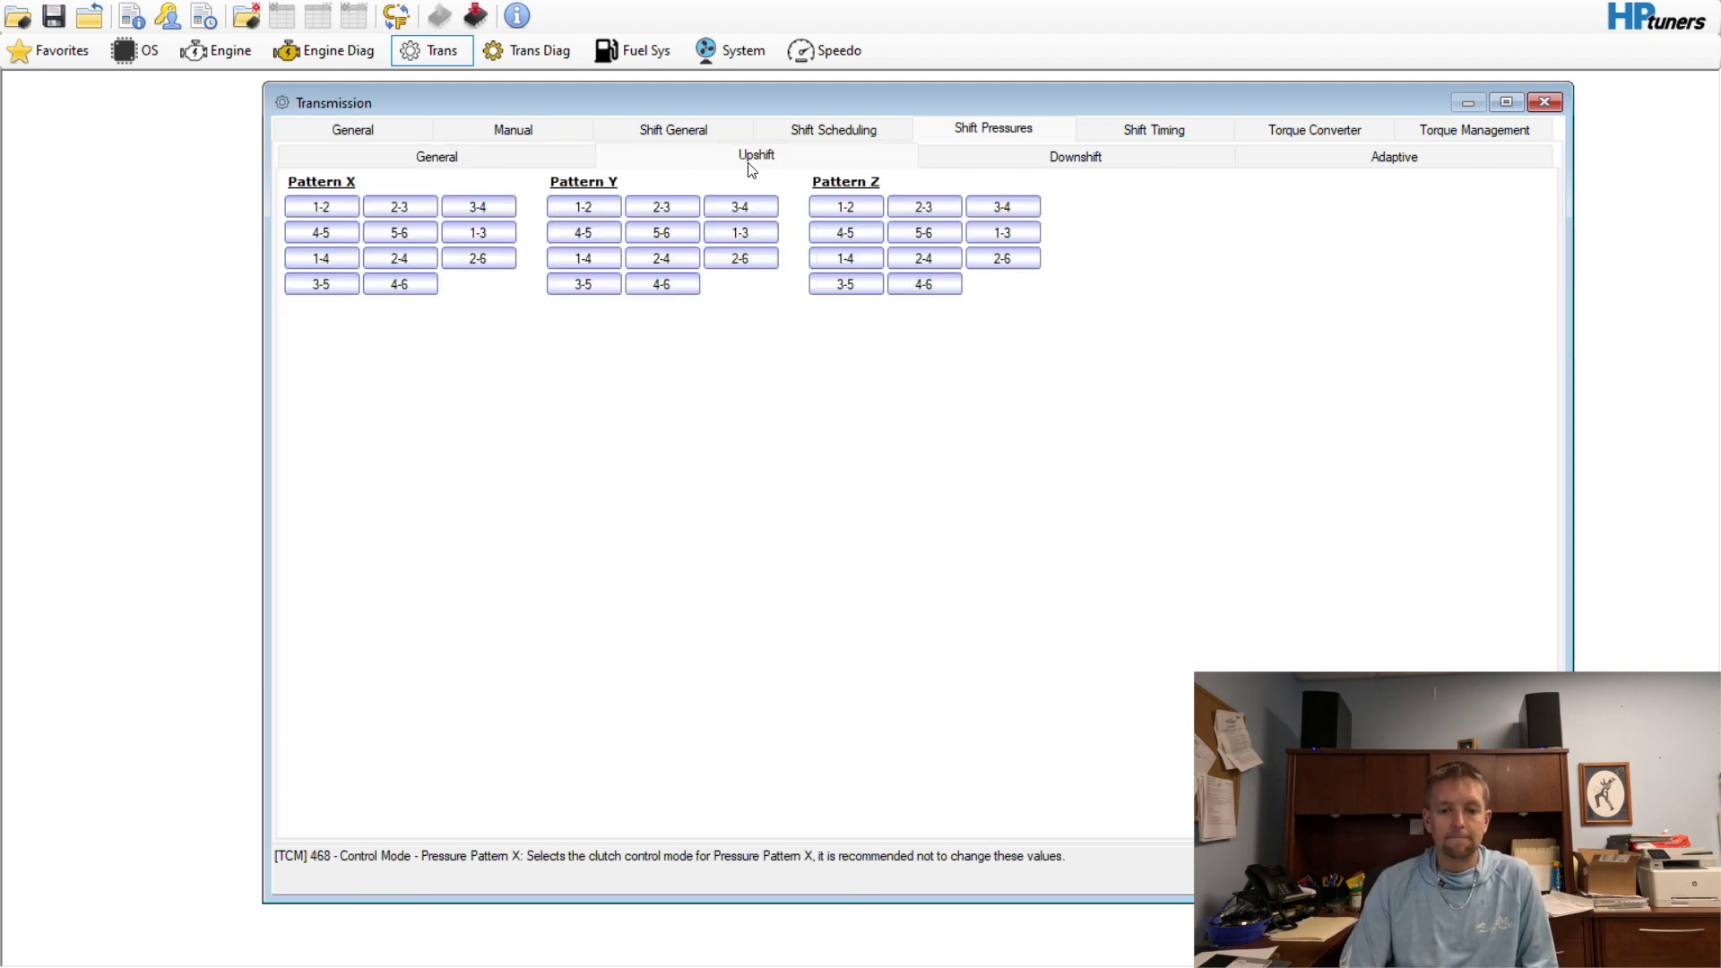
{"action": "left_click", "coordinate": [348, 206]}
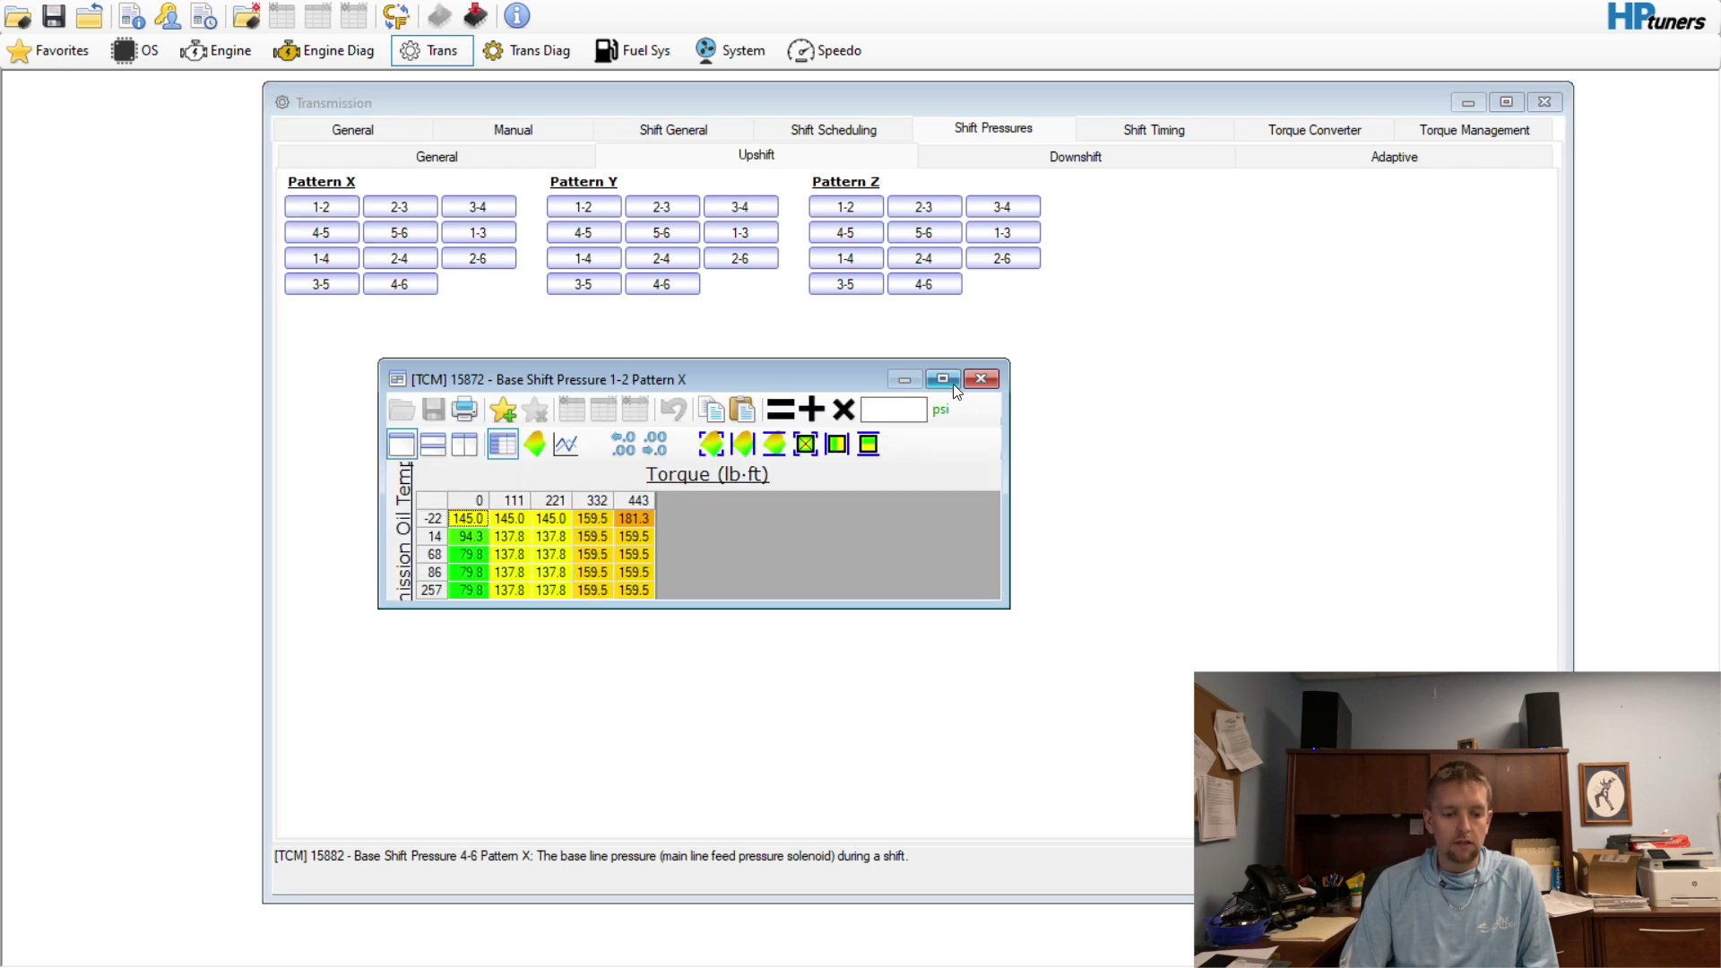
{"action": "left_click", "coordinate": [981, 379]}
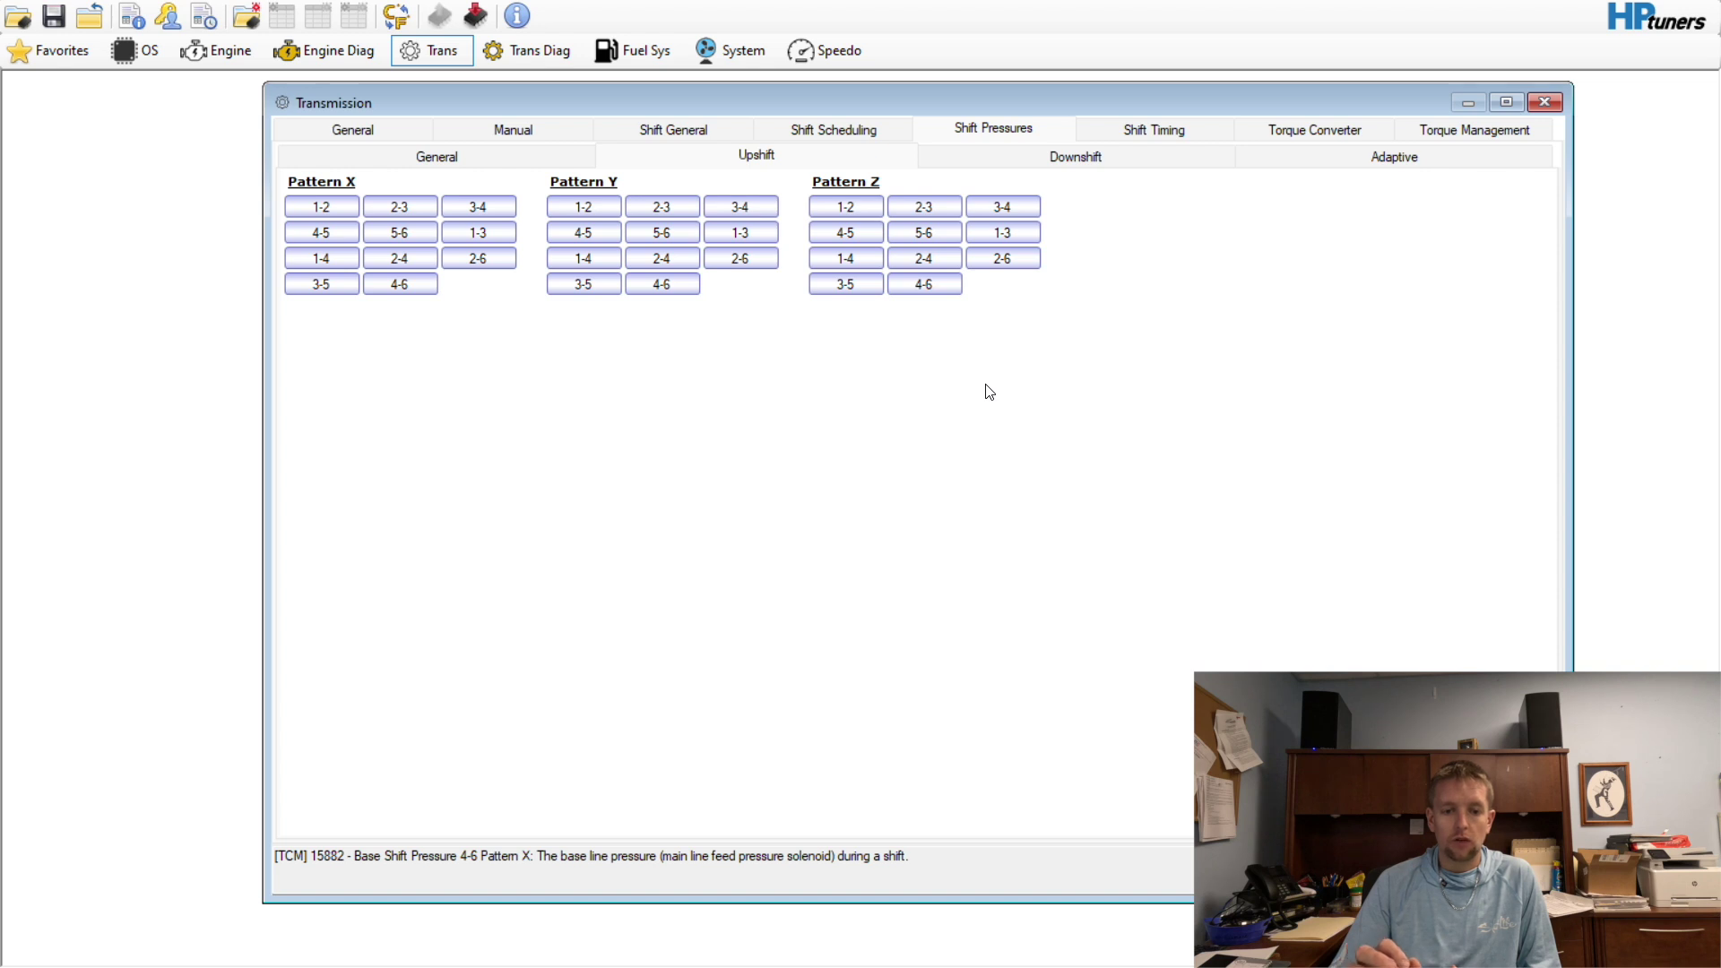
Fill rows D1–D6 and N of Max Line Pressure vs. RPM vs. Gear with 160 psi across all RPMs
{"action": "left_click", "coordinate": [478, 161]}
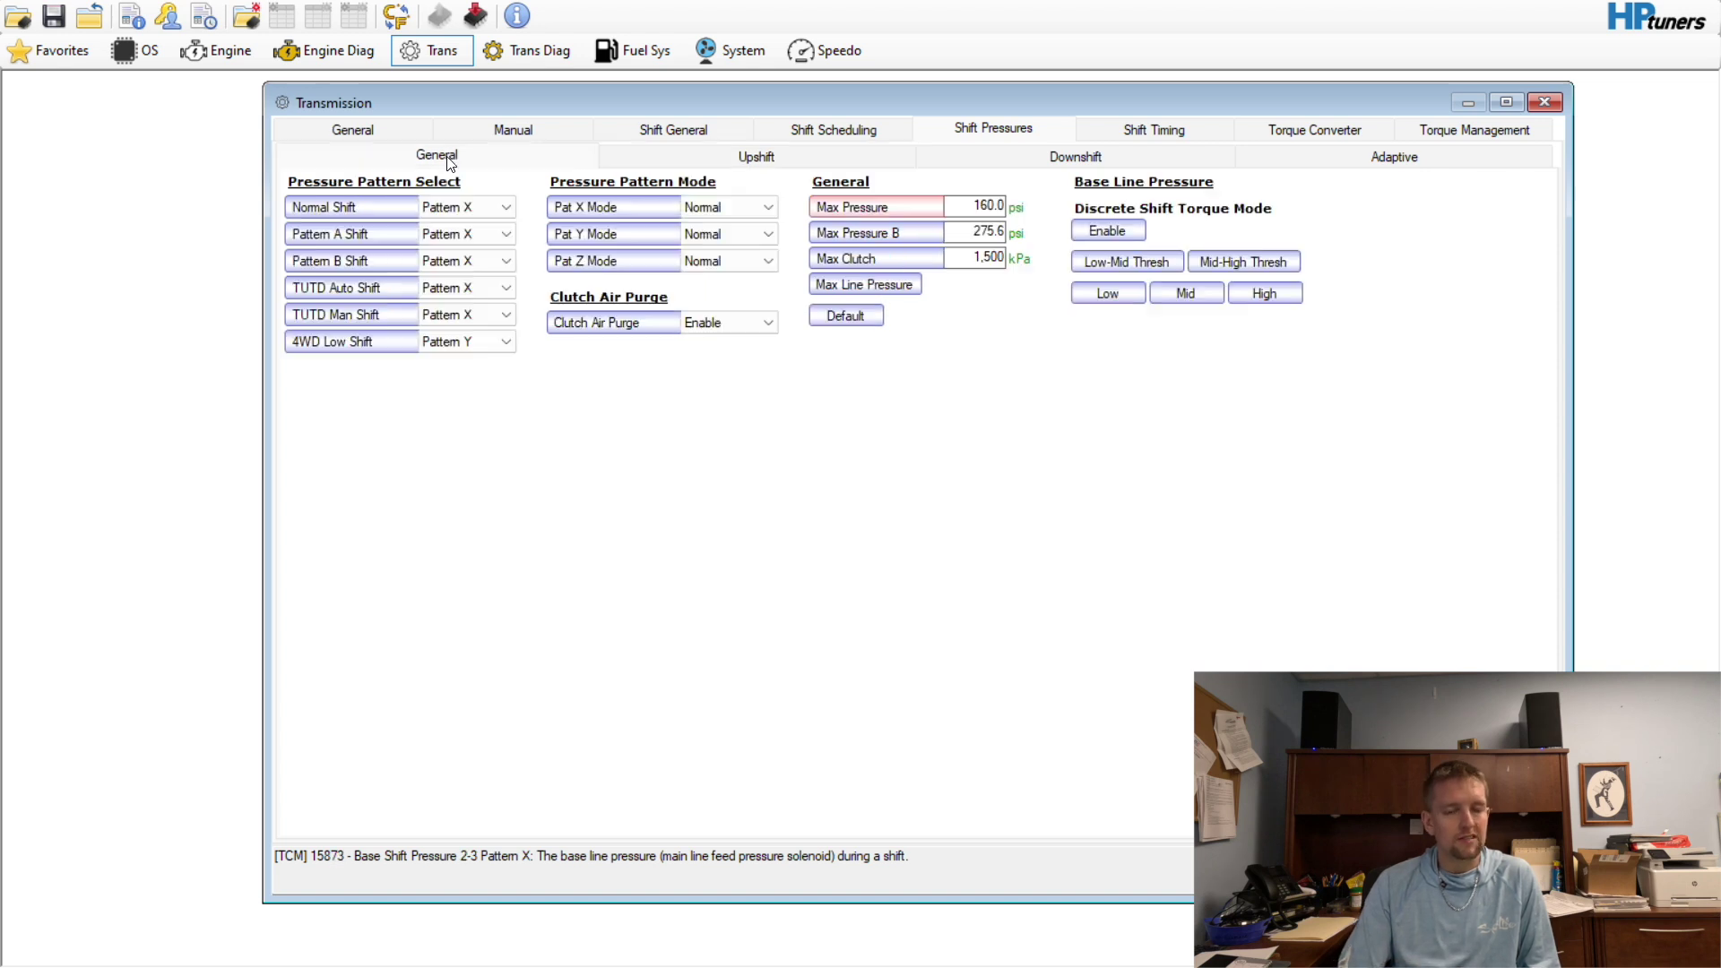
{"action": "left_click", "coordinate": [879, 292]}
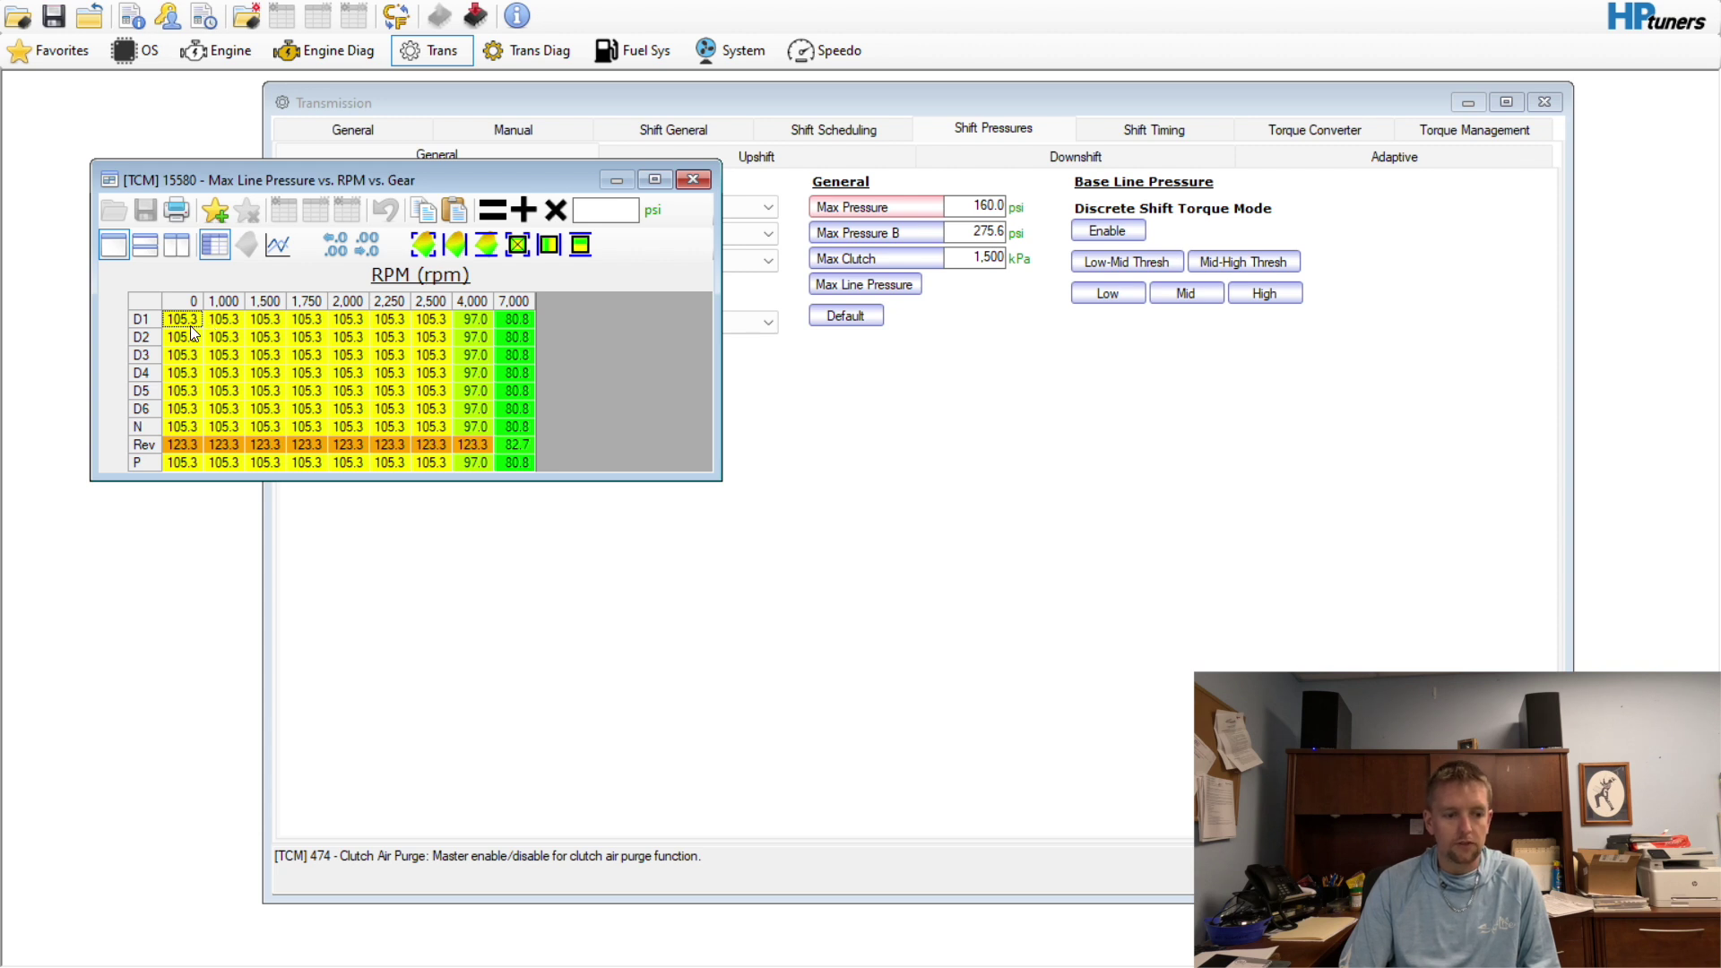
{"action": "left_click_drag", "start_coordinate": [190, 325], "coordinate": [554, 421]}
{"action": "left_click", "coordinate": [612, 211]}
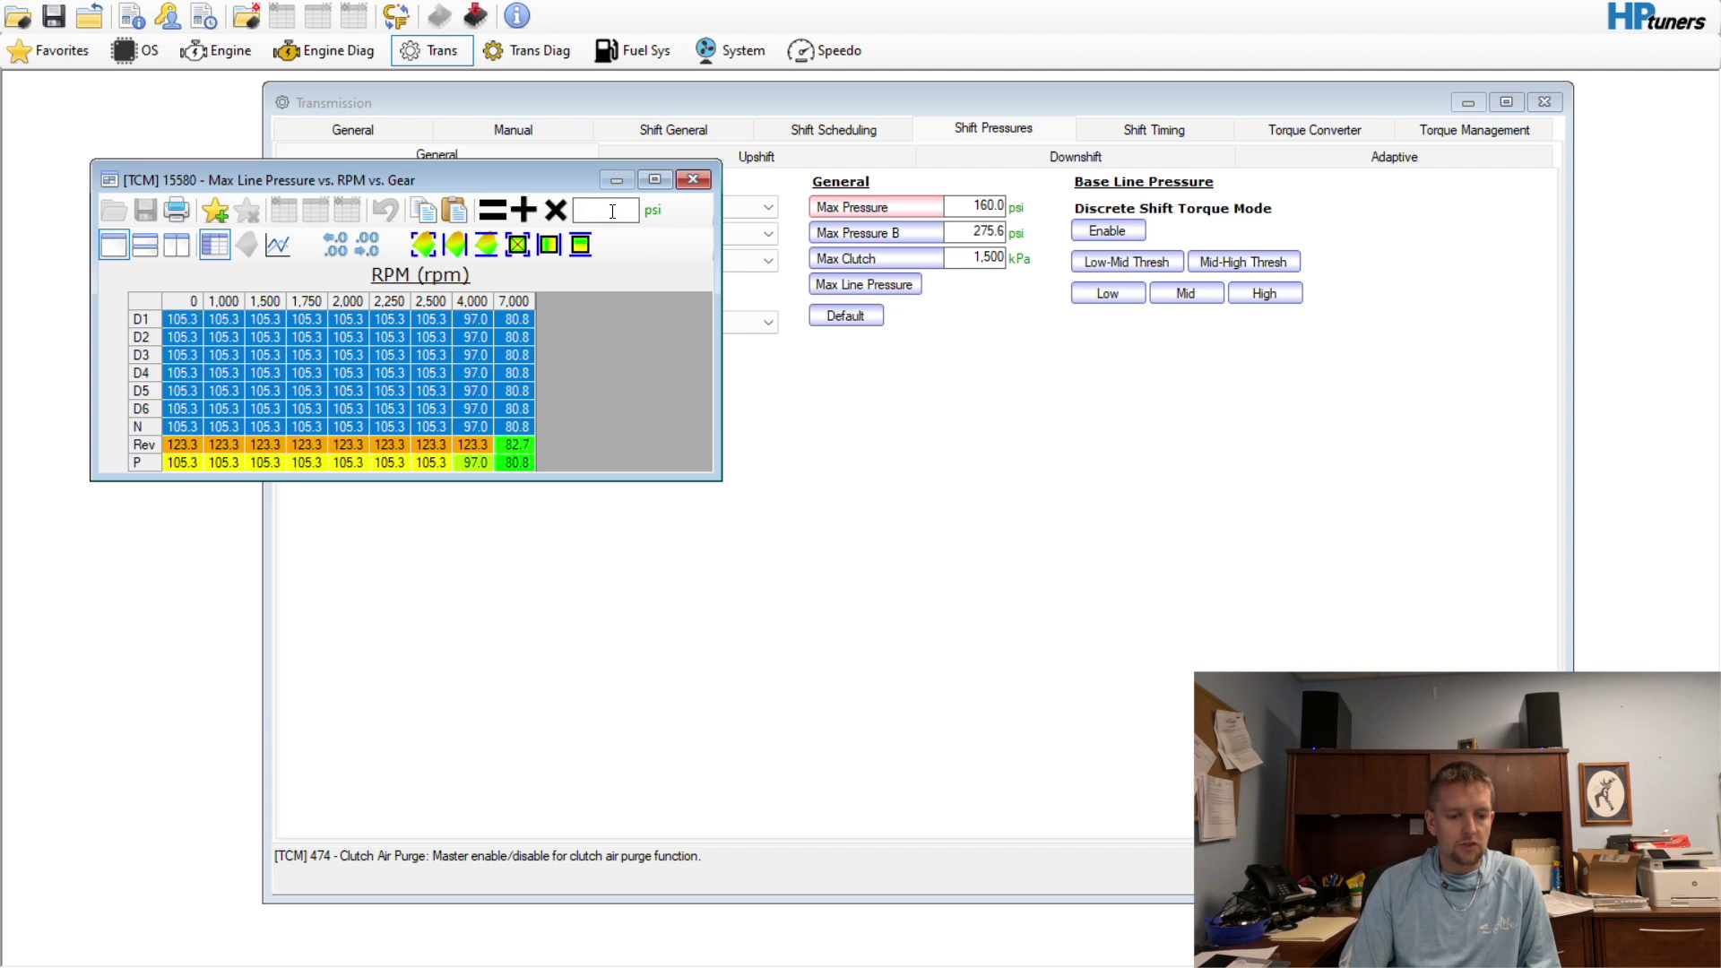
{"action": "type", "text": "160"}
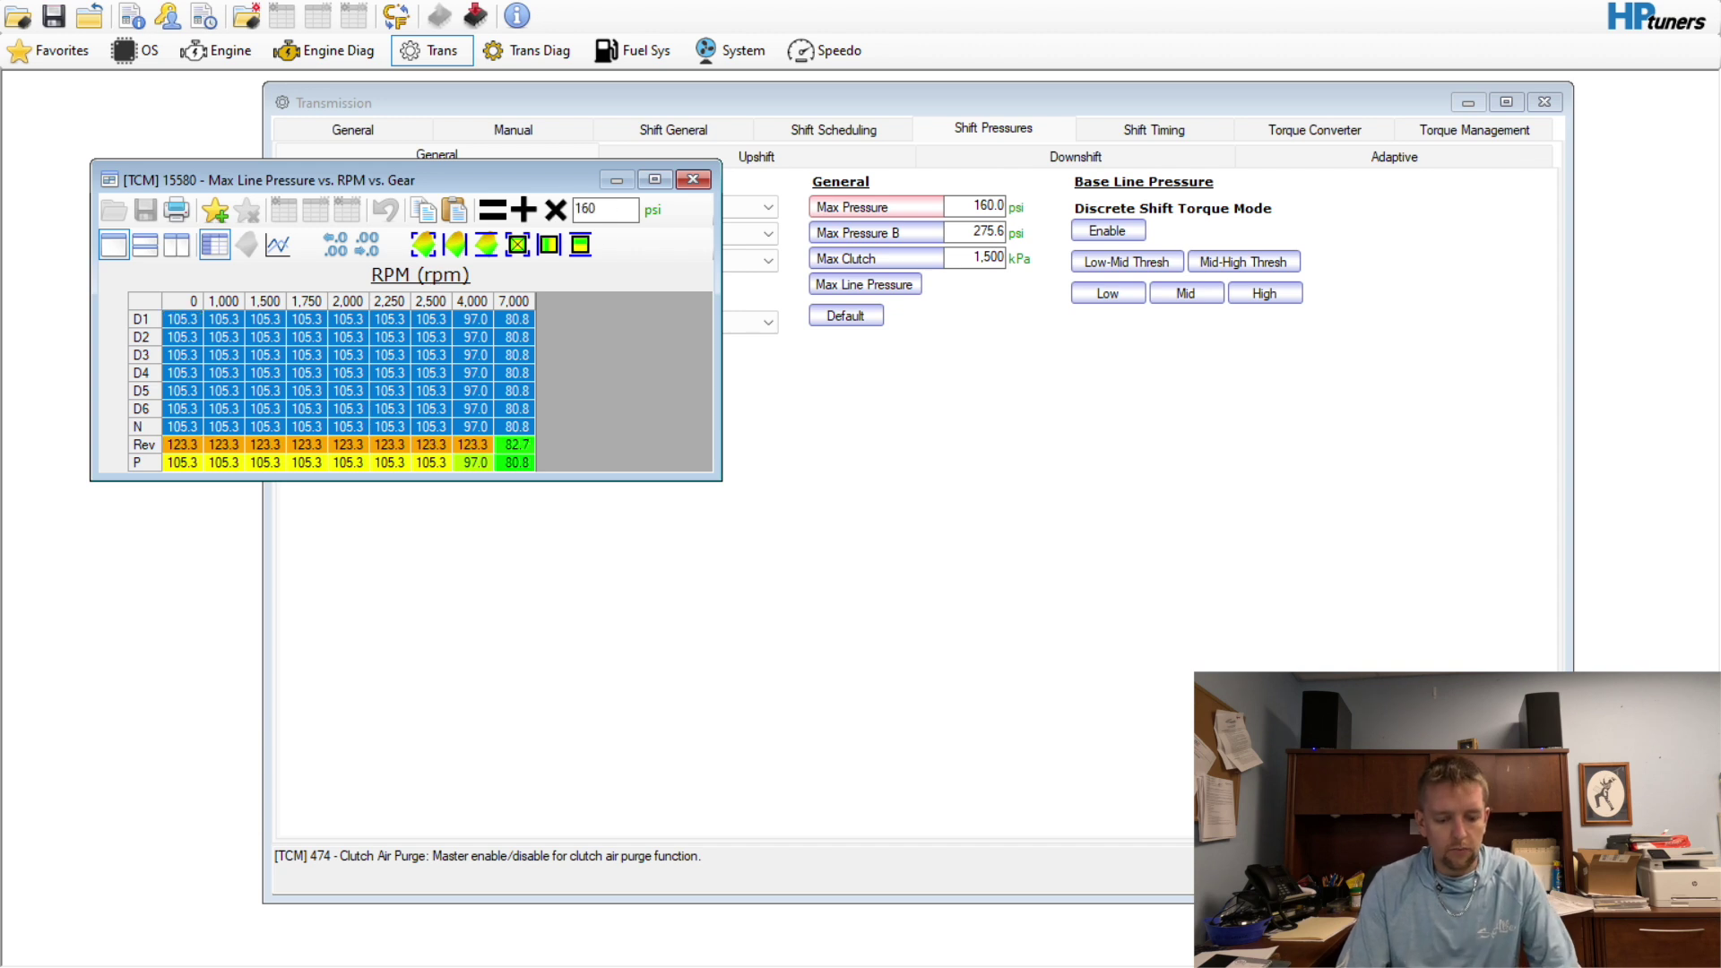
{"action": "left_click", "coordinate": [492, 210]}
{"action": "left_click", "coordinate": [424, 362]}
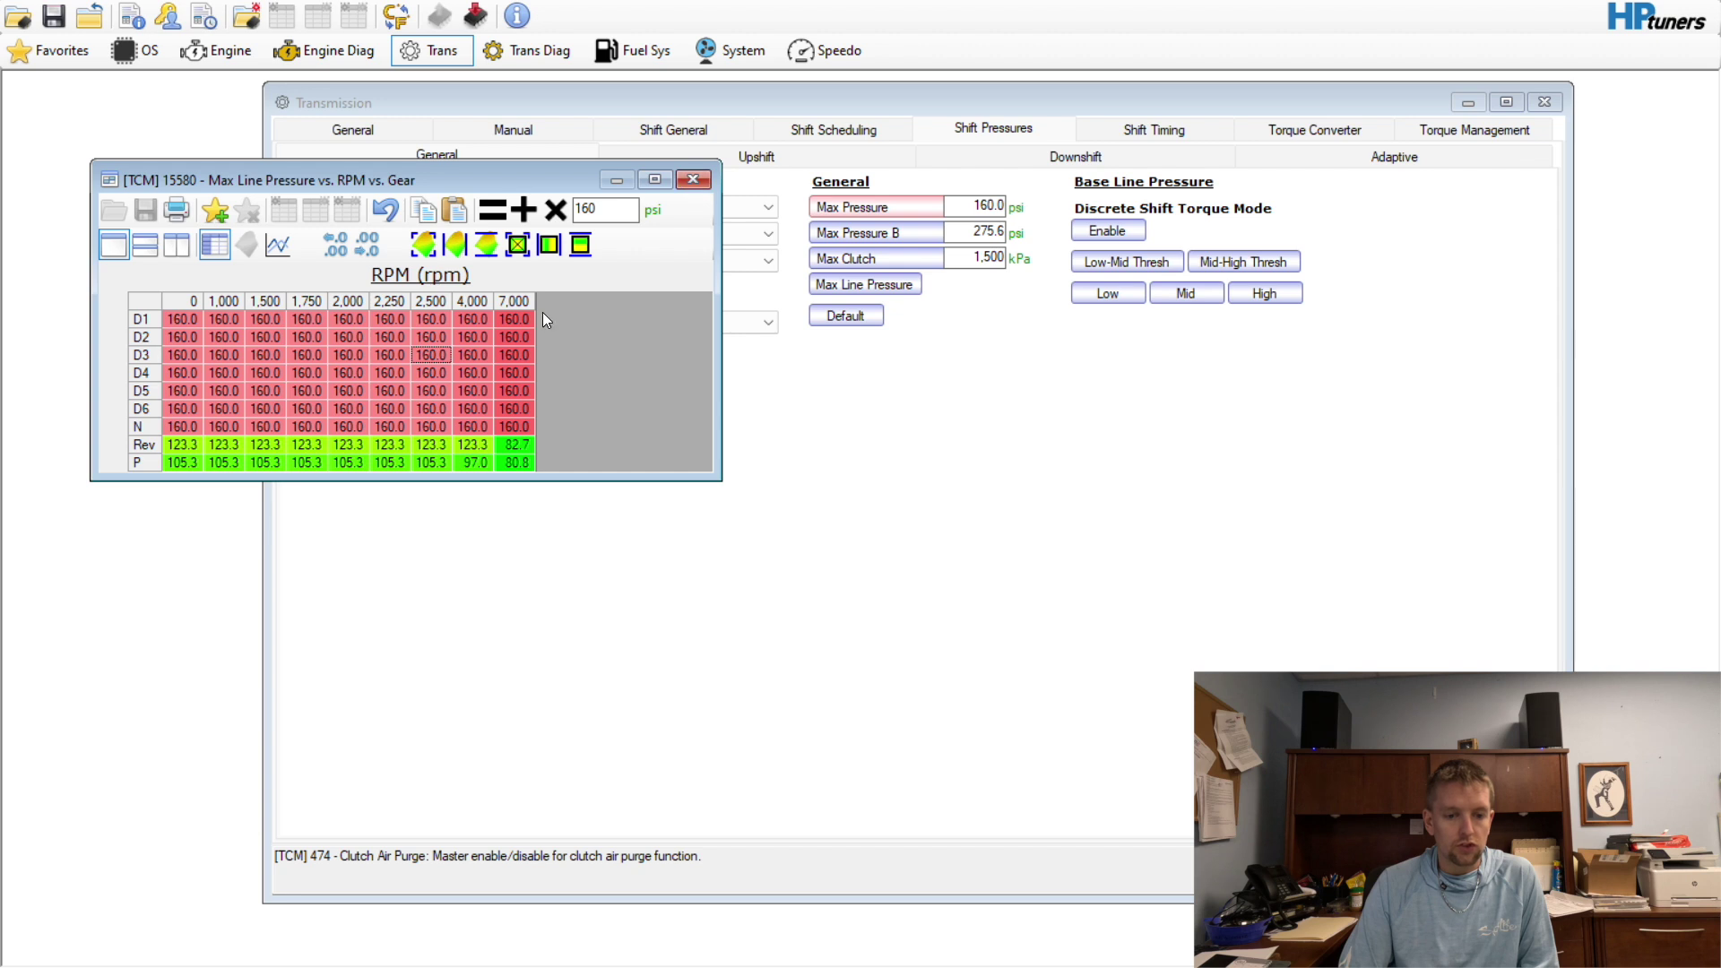
{"action": "left_click", "coordinate": [704, 181]}
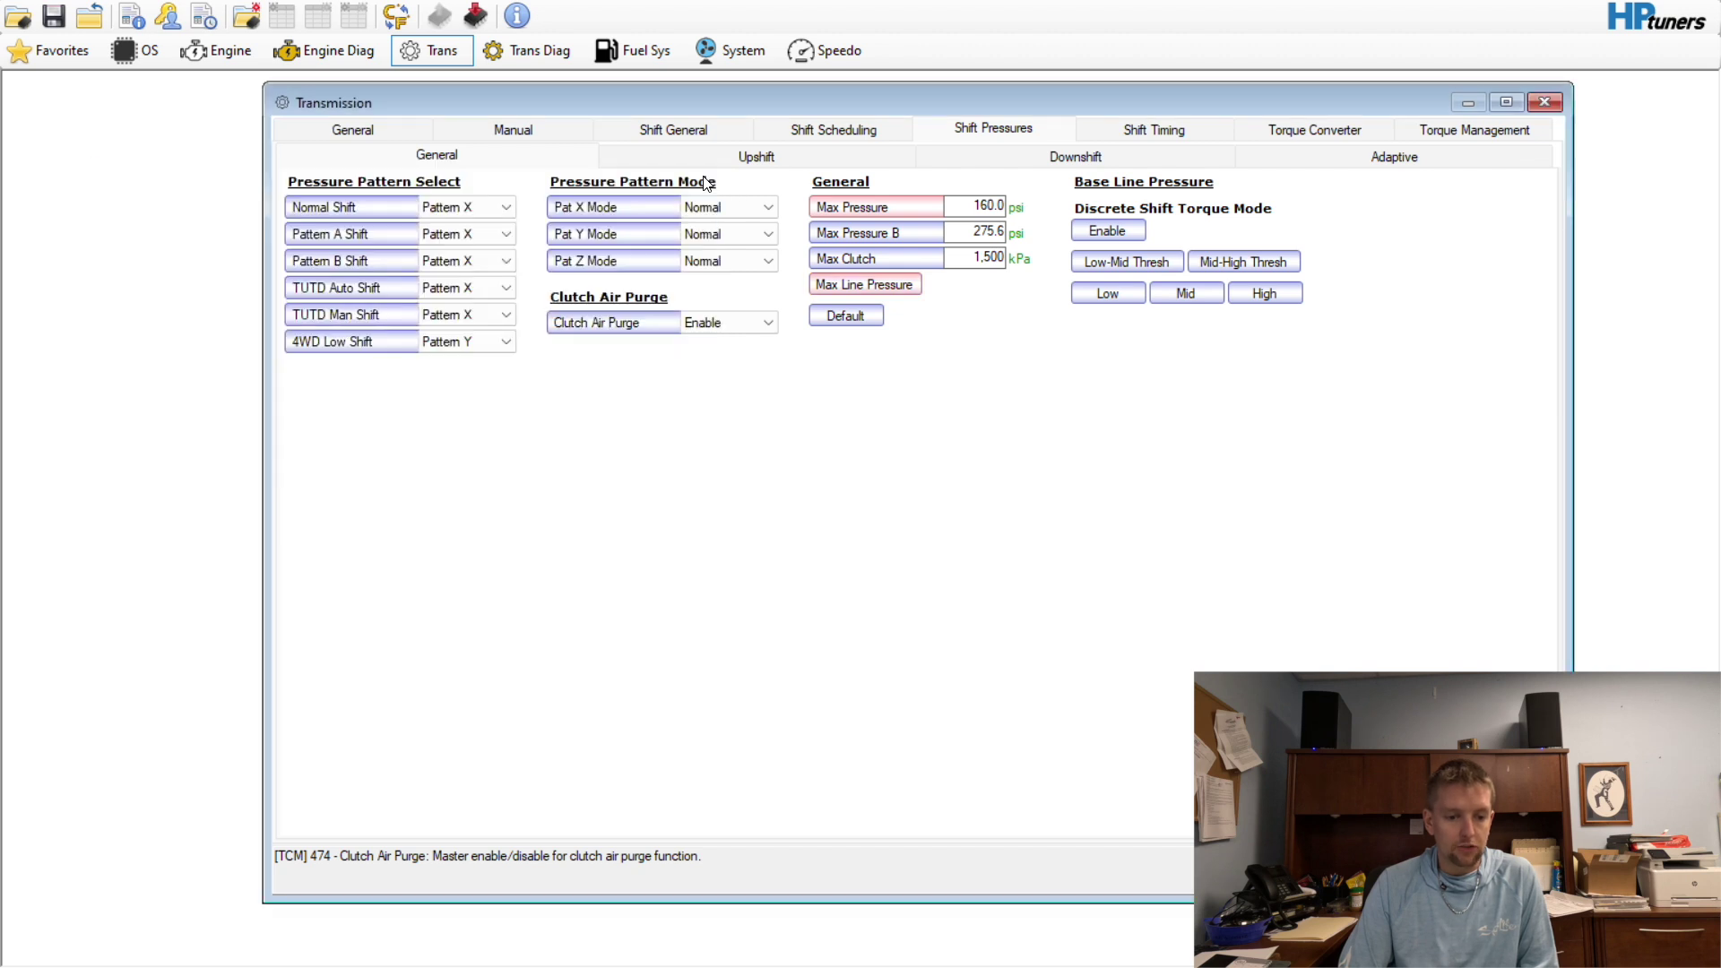
Multiply every cell of the Pattern X 1-2 base shift pressure table by 1.10
{"action": "left_click", "coordinate": [754, 160]}
{"action": "left_click", "coordinate": [334, 206]}
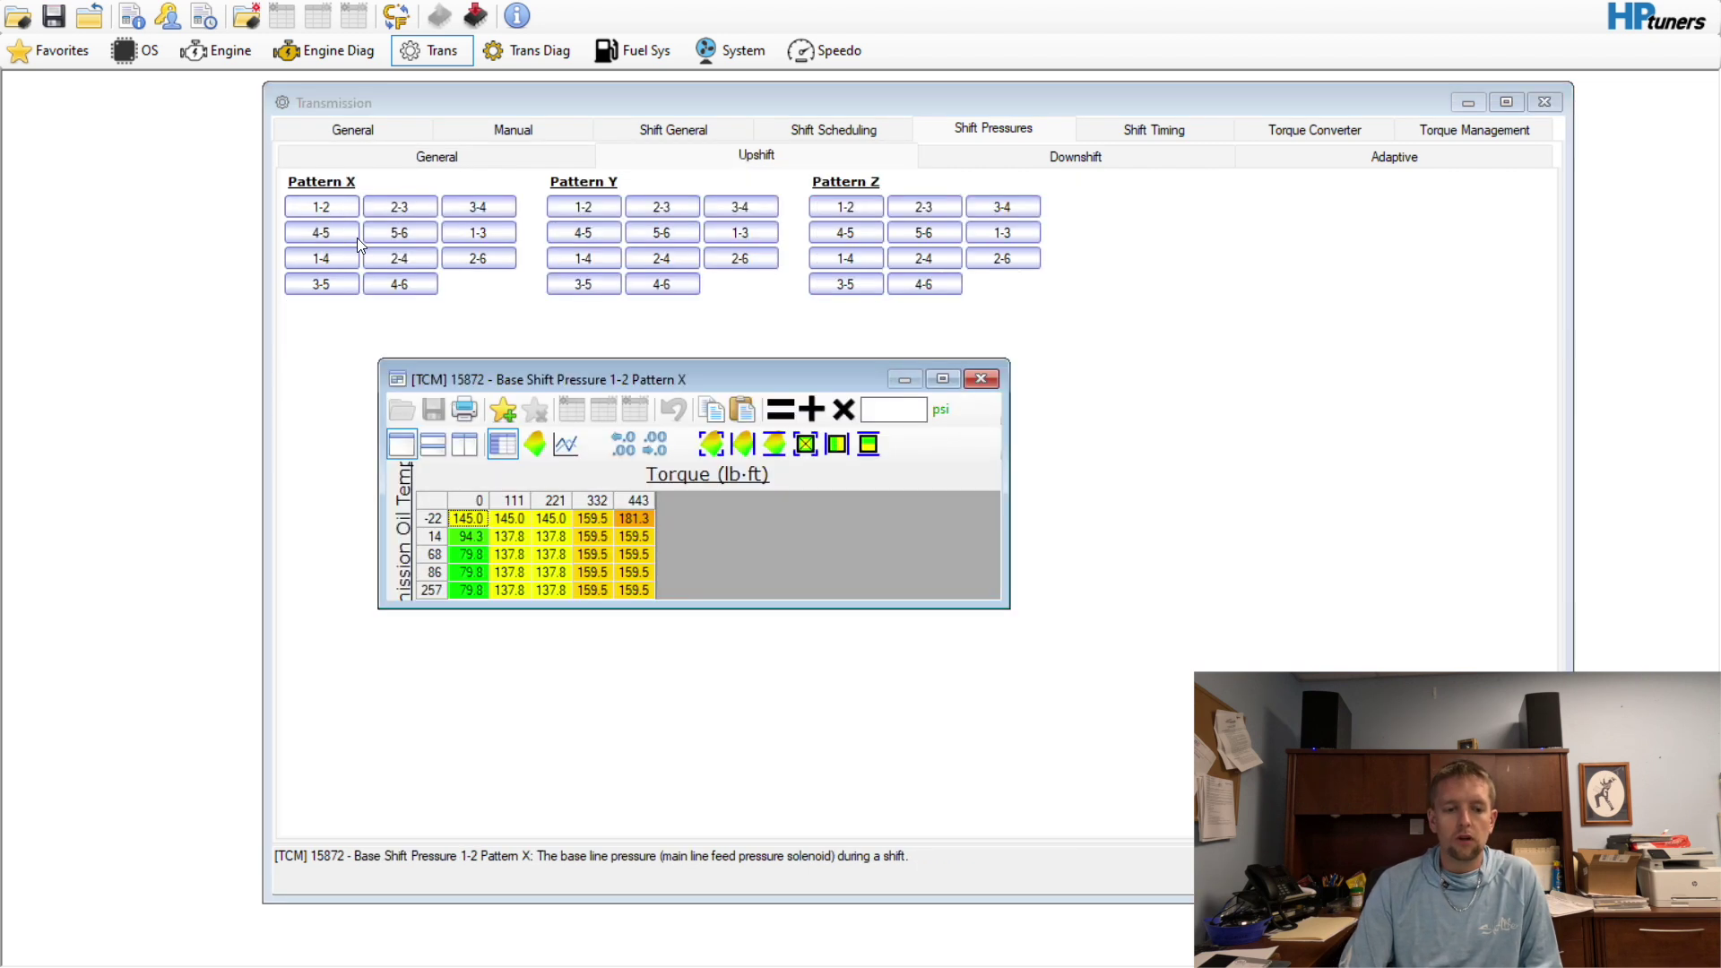
{"action": "left_click", "coordinate": [463, 501]}
{"action": "left_click", "coordinate": [884, 413]}
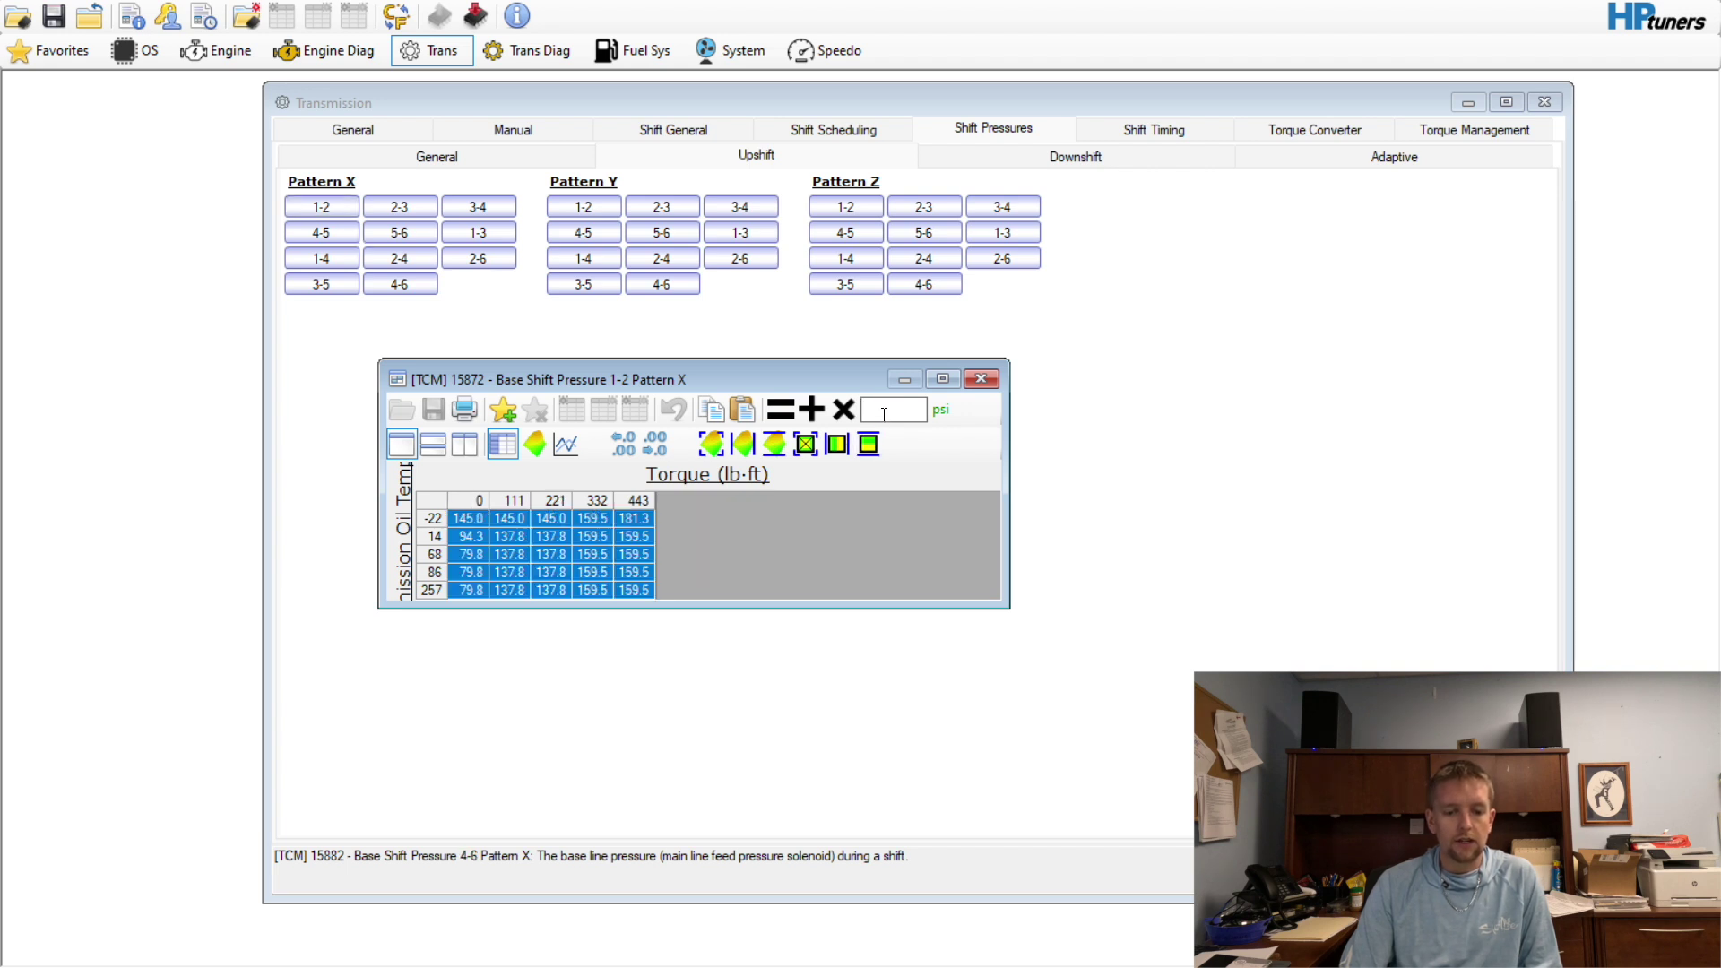
{"action": "type", "text": "1.10"}
{"action": "left_click", "coordinate": [835, 416]}
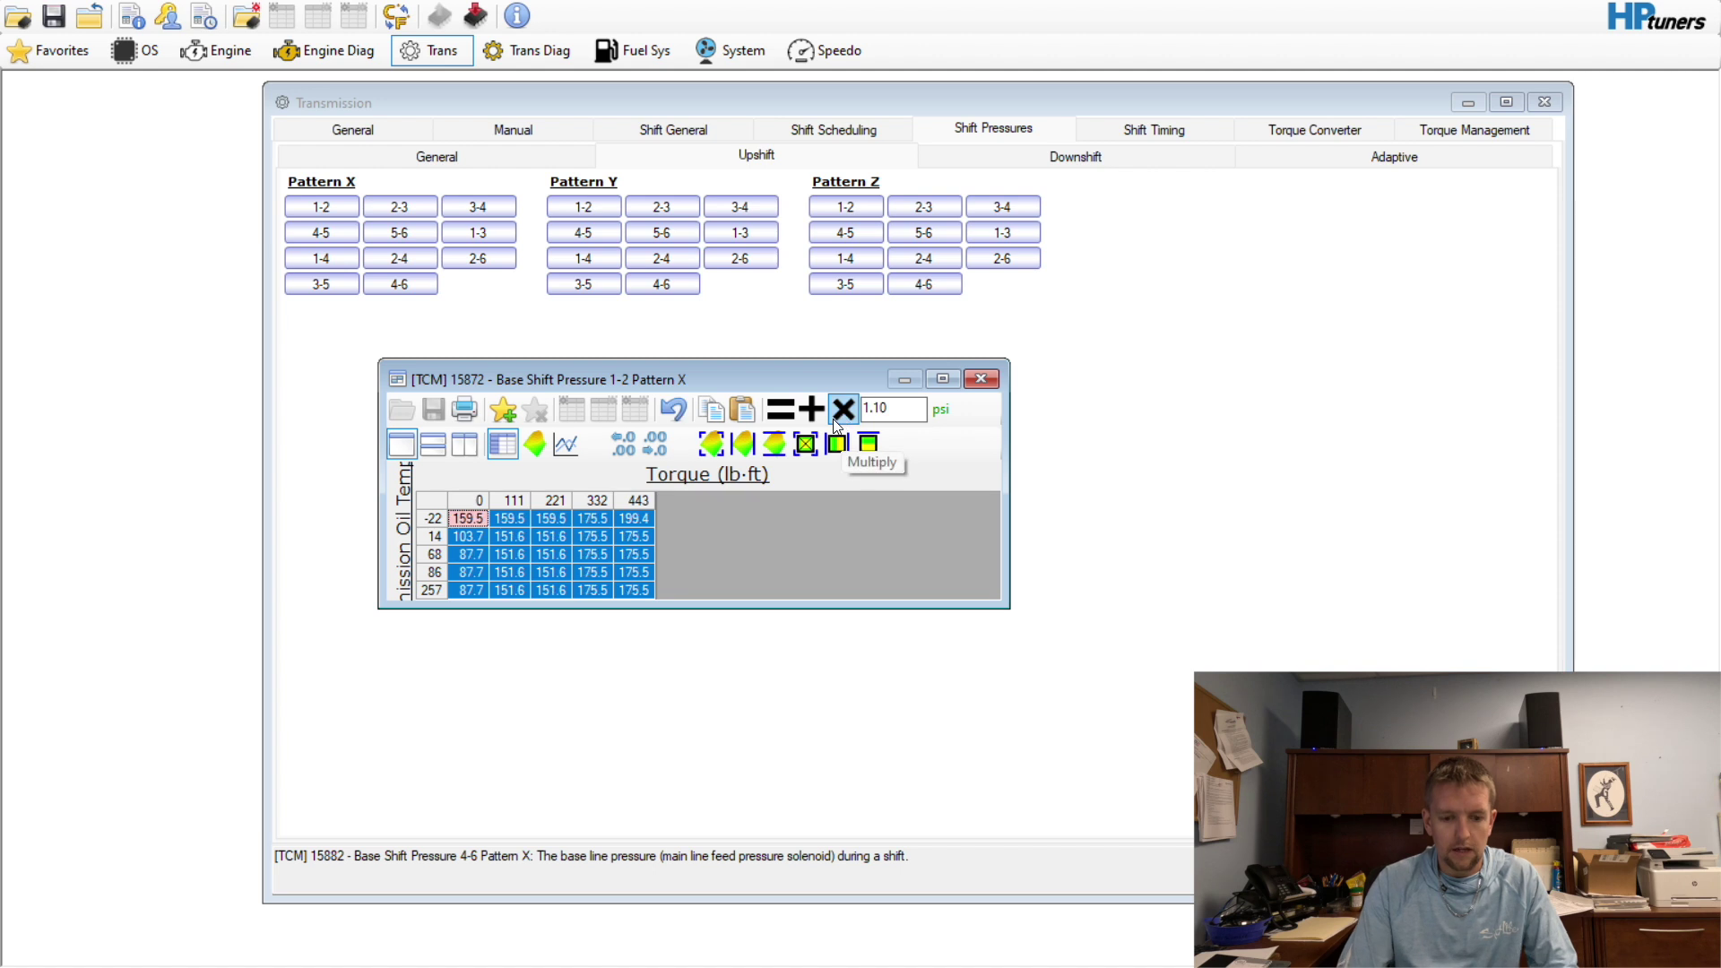
{"action": "left_click", "coordinate": [617, 531]}
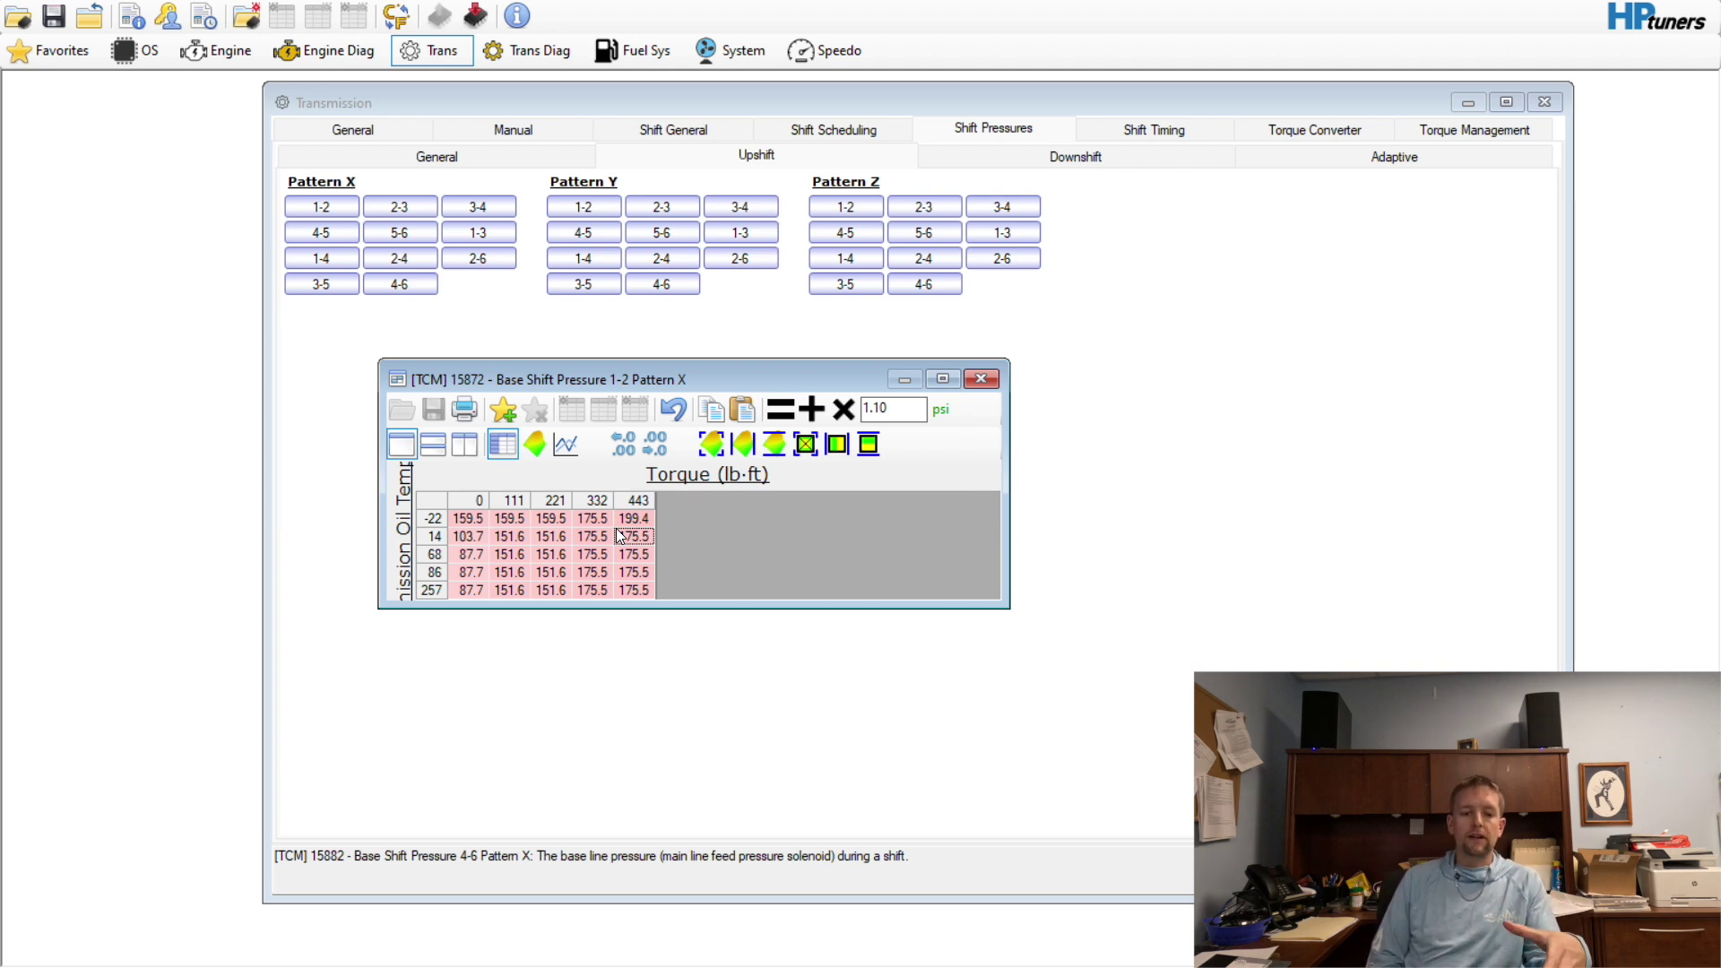
{"action": "left_click", "coordinate": [981, 378]}
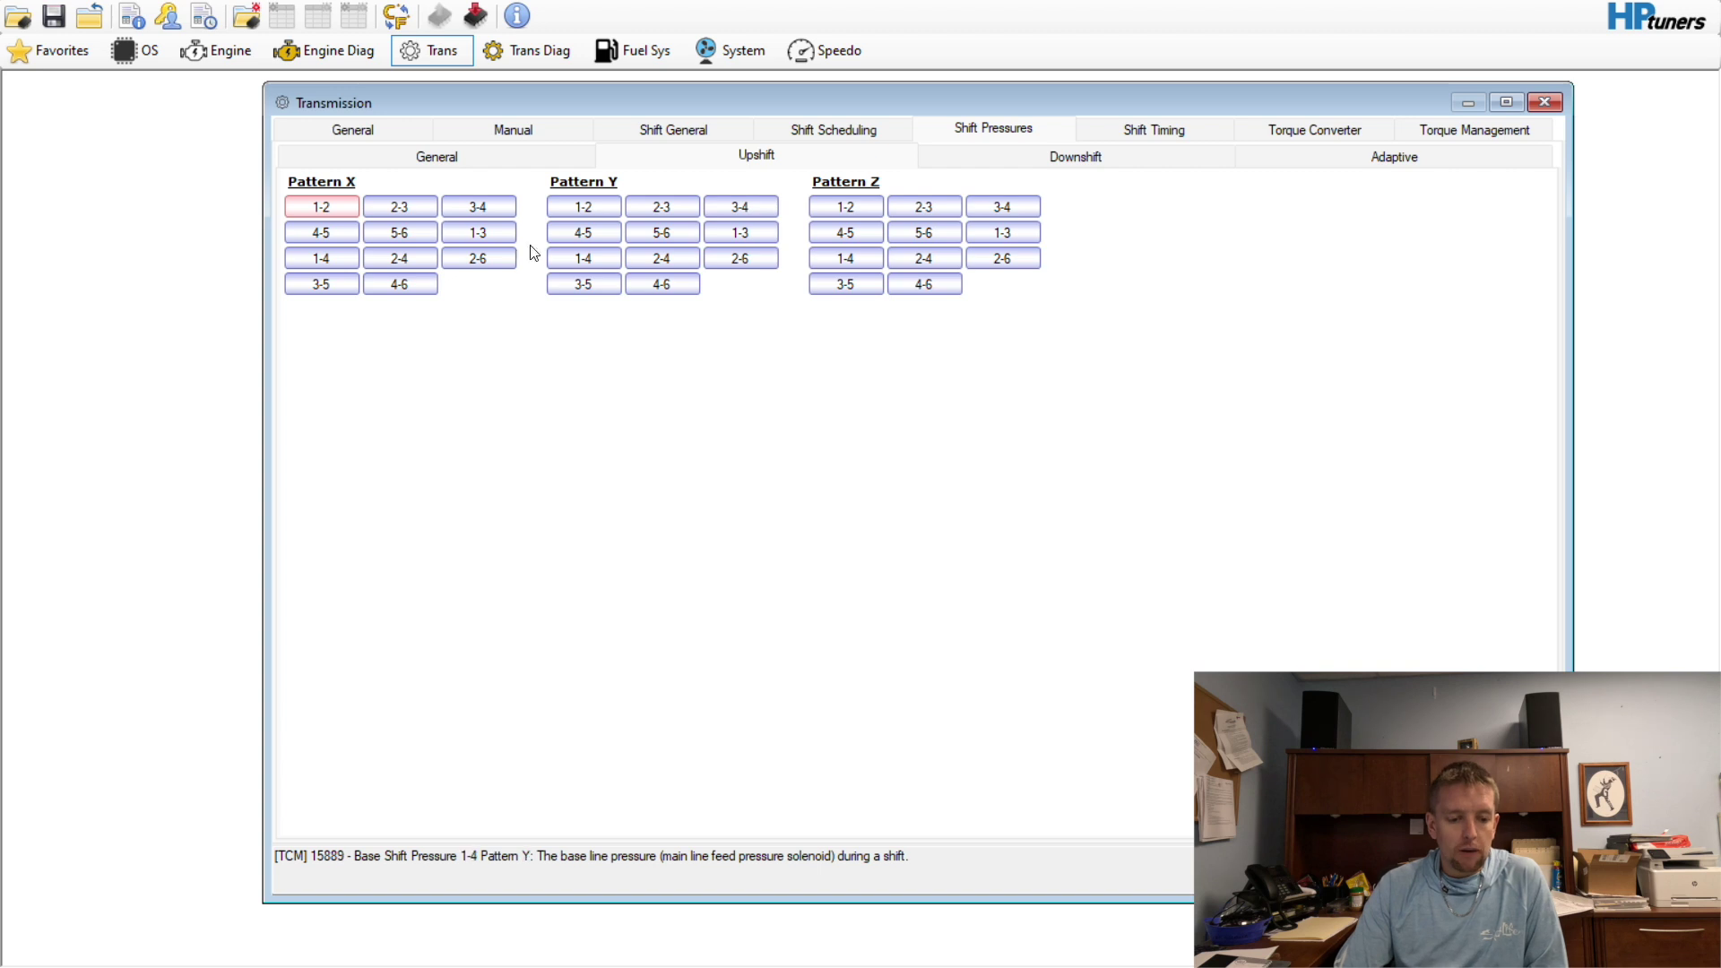
Multiply the Pattern X 2-3 and 3-4 base shift pressure tables by 1.10
{"action": "left_click", "coordinate": [429, 215]}
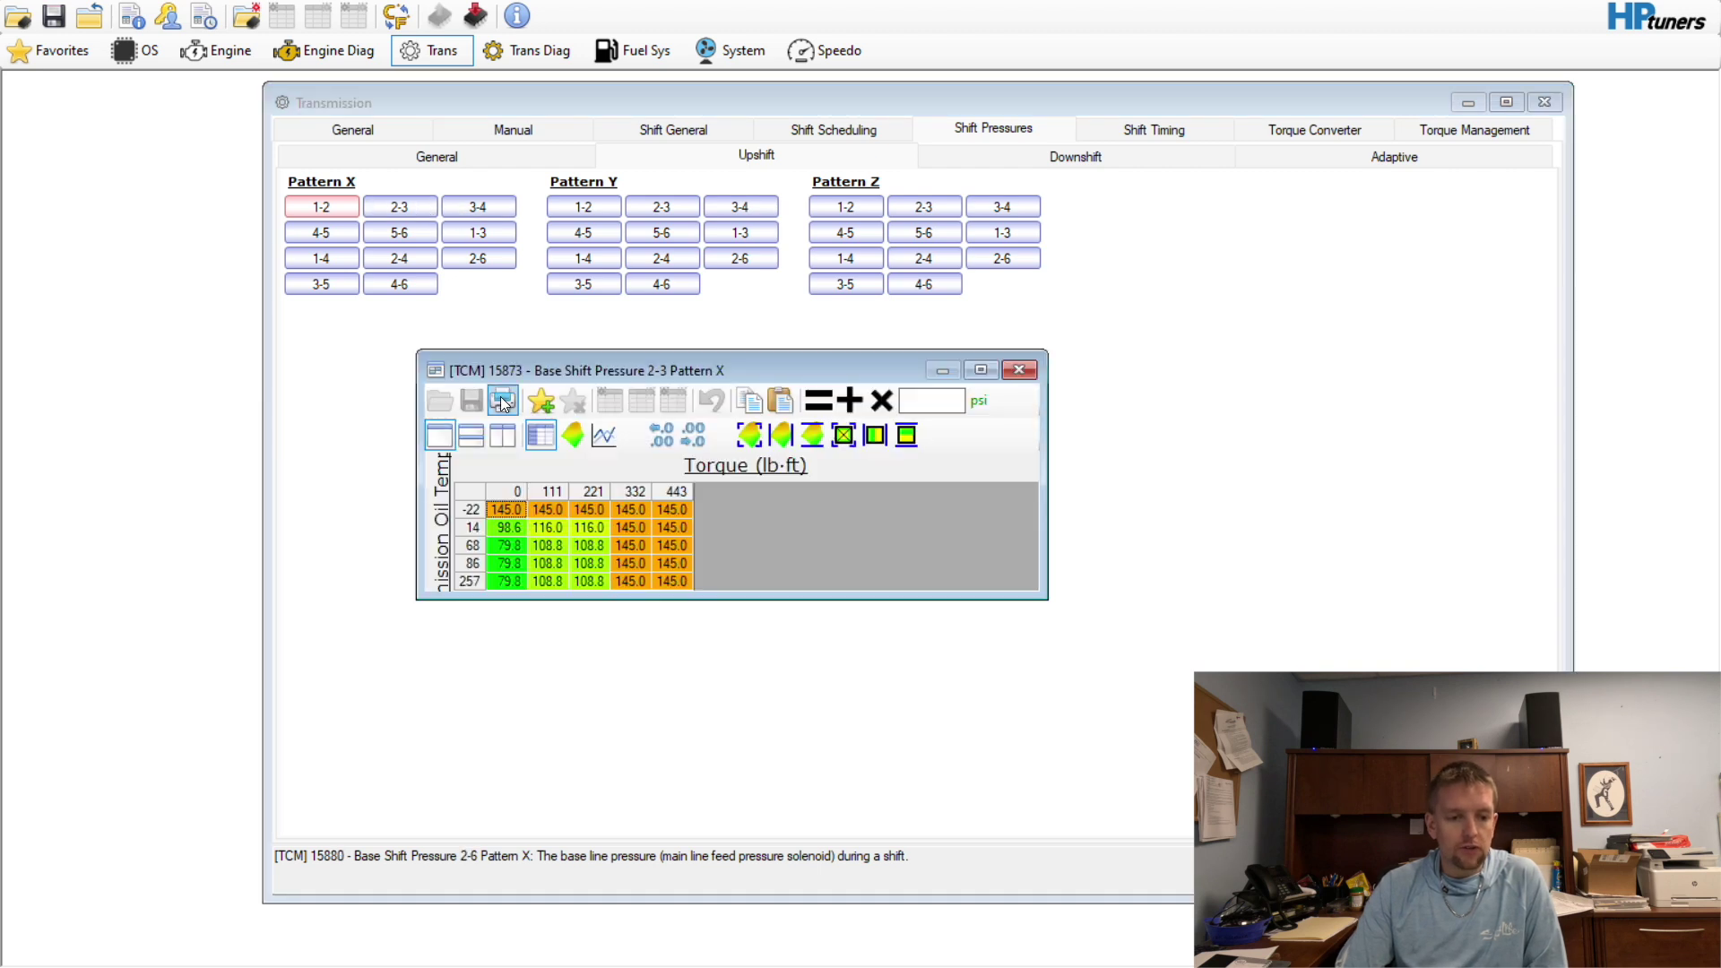
{"action": "left_click", "coordinate": [478, 492]}
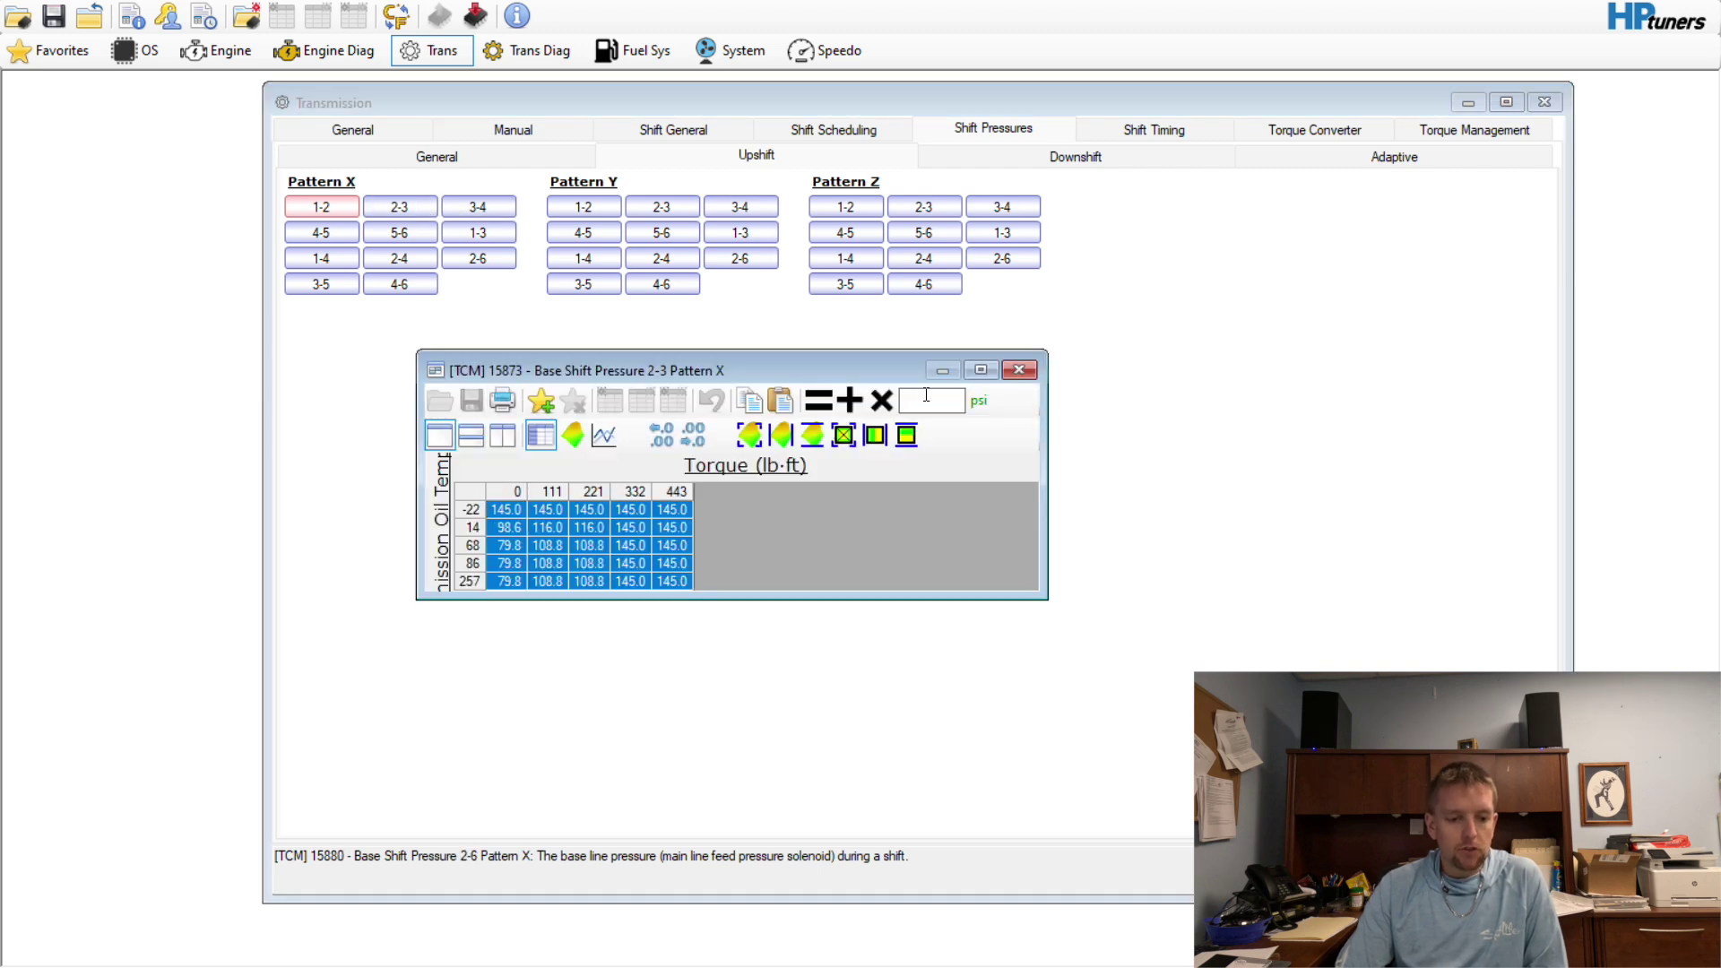
{"action": "type", "text": "1.10"}
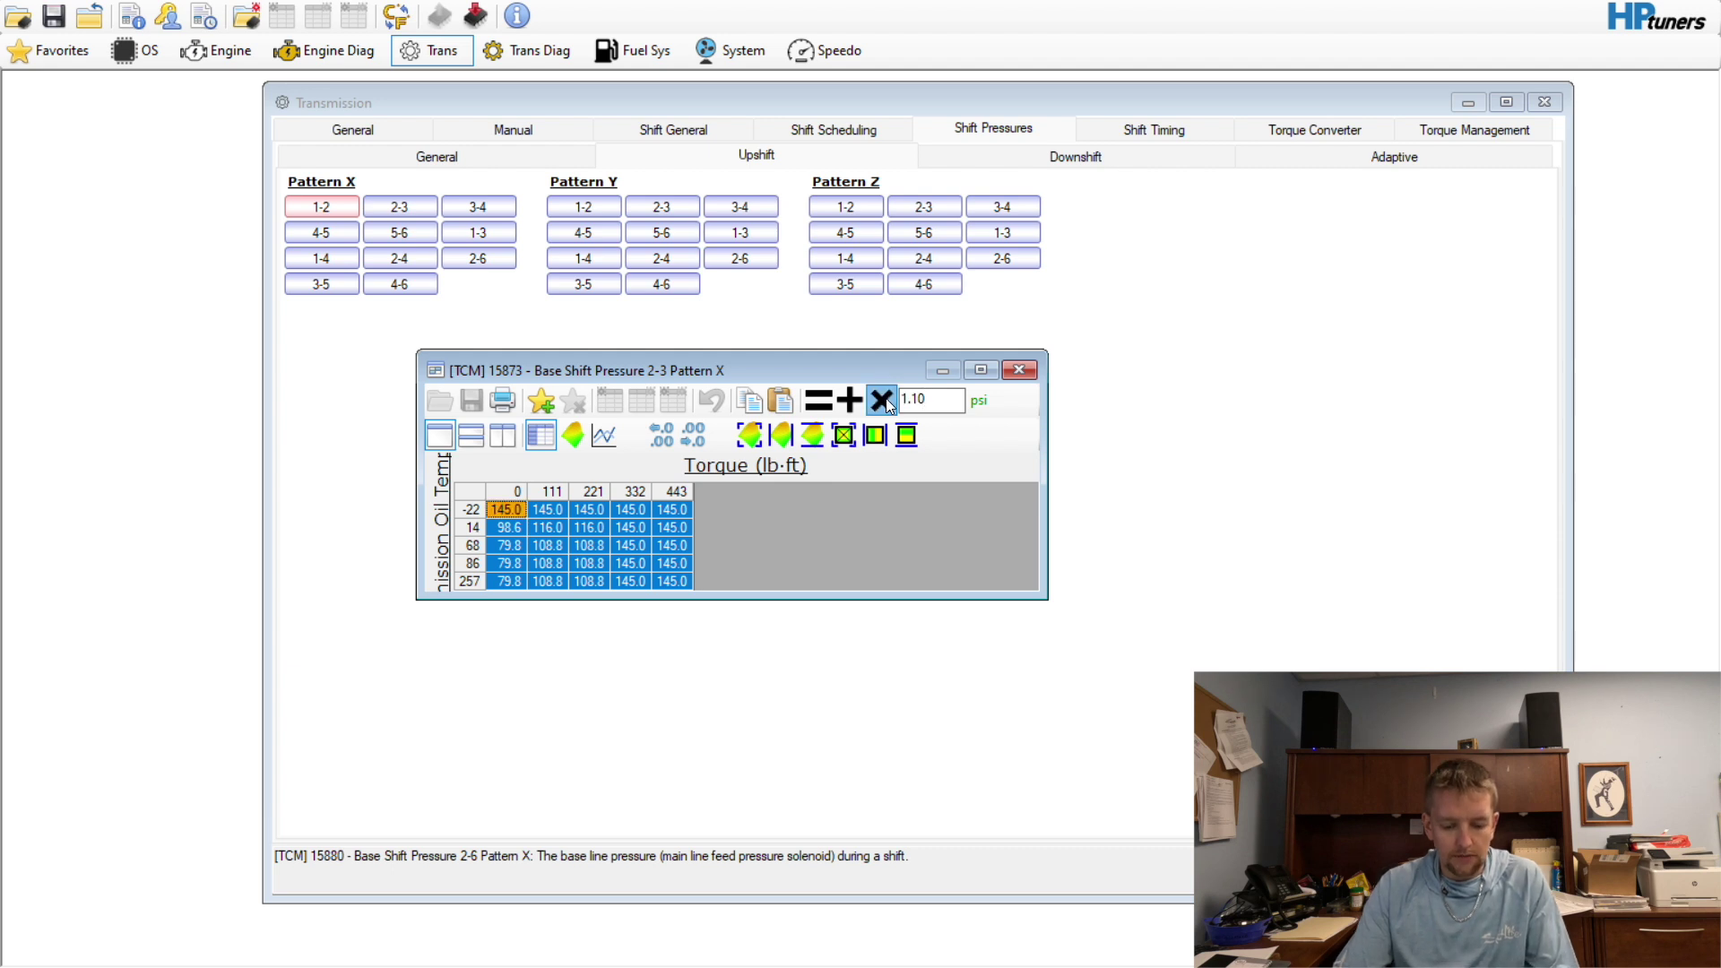
{"action": "left_click", "coordinate": [882, 400]}
{"action": "left_click", "coordinate": [1017, 371]}
{"action": "left_click", "coordinate": [484, 206]}
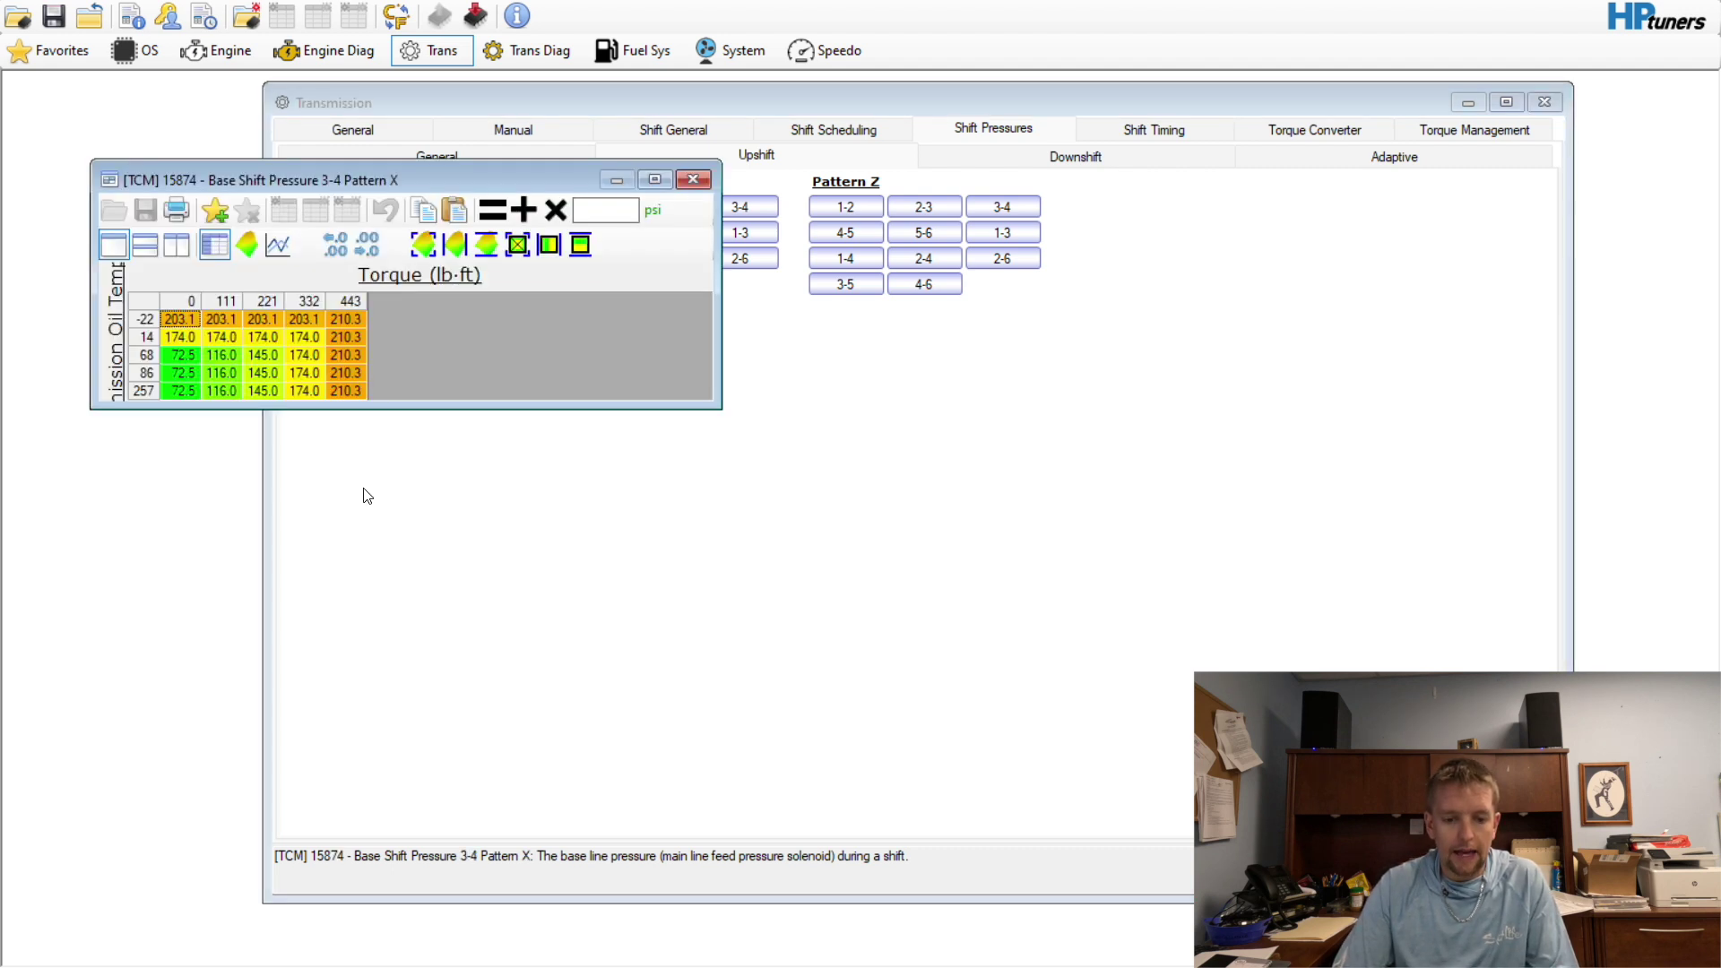
{"action": "left_click", "coordinate": [144, 316]}
{"action": "left_click", "coordinate": [605, 210]}
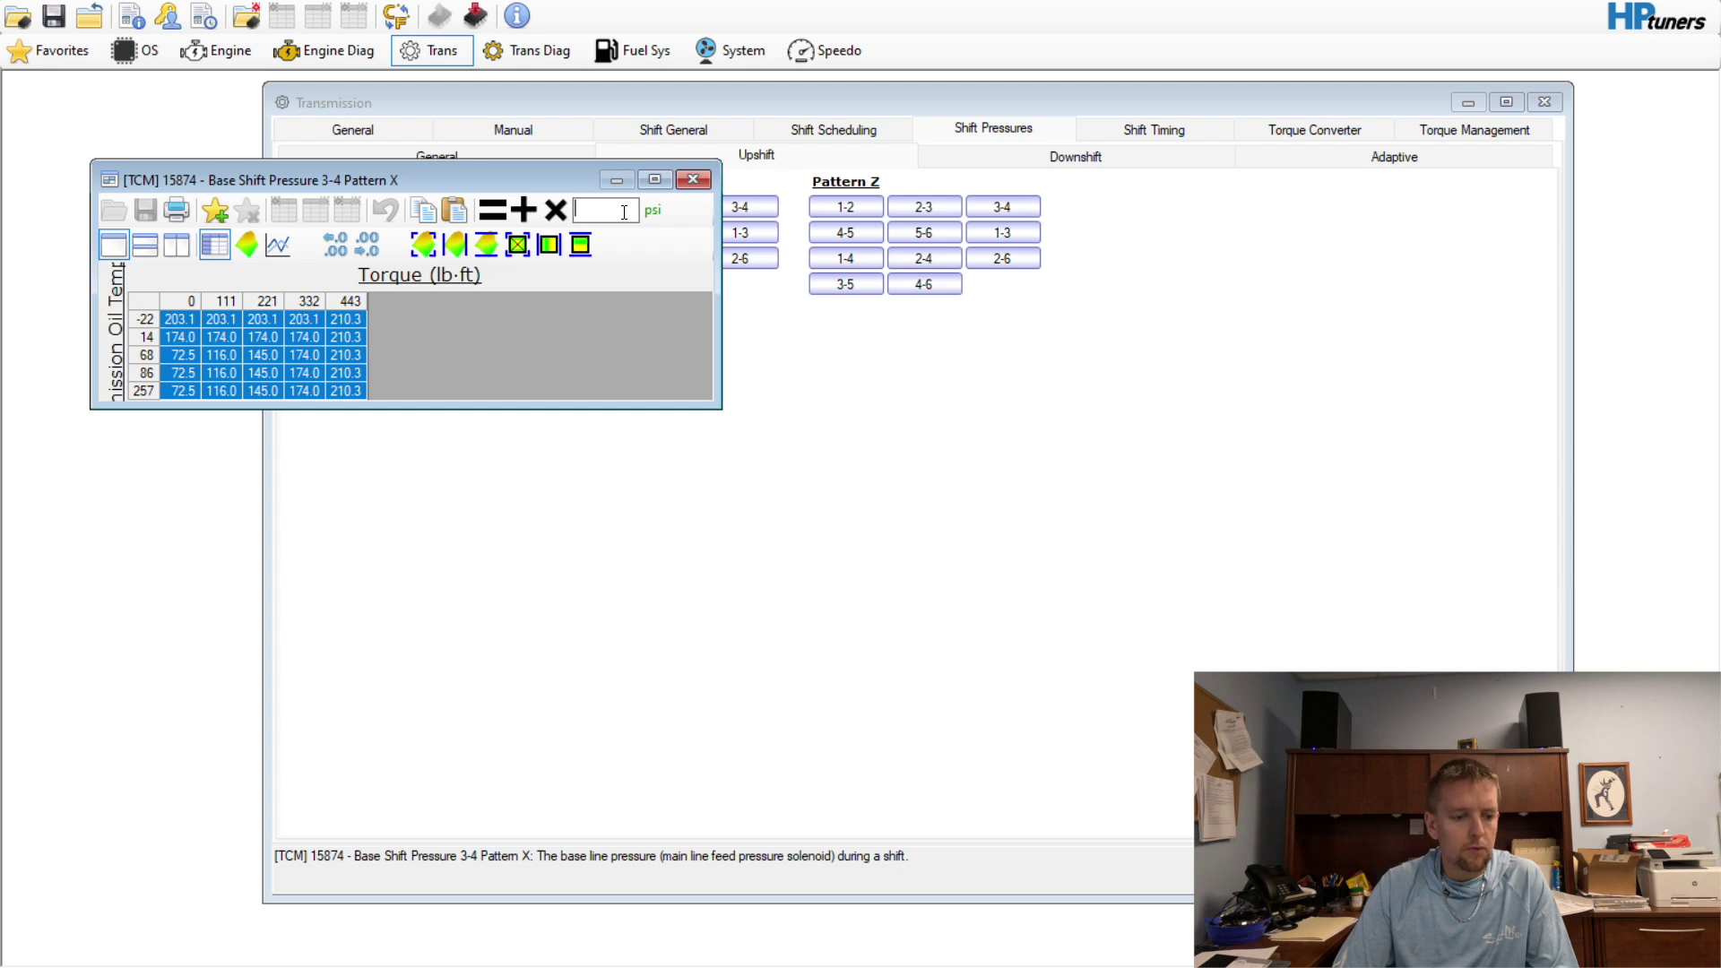
{"action": "type", "text": "1.1"}
{"action": "left_click", "coordinate": [556, 210]}
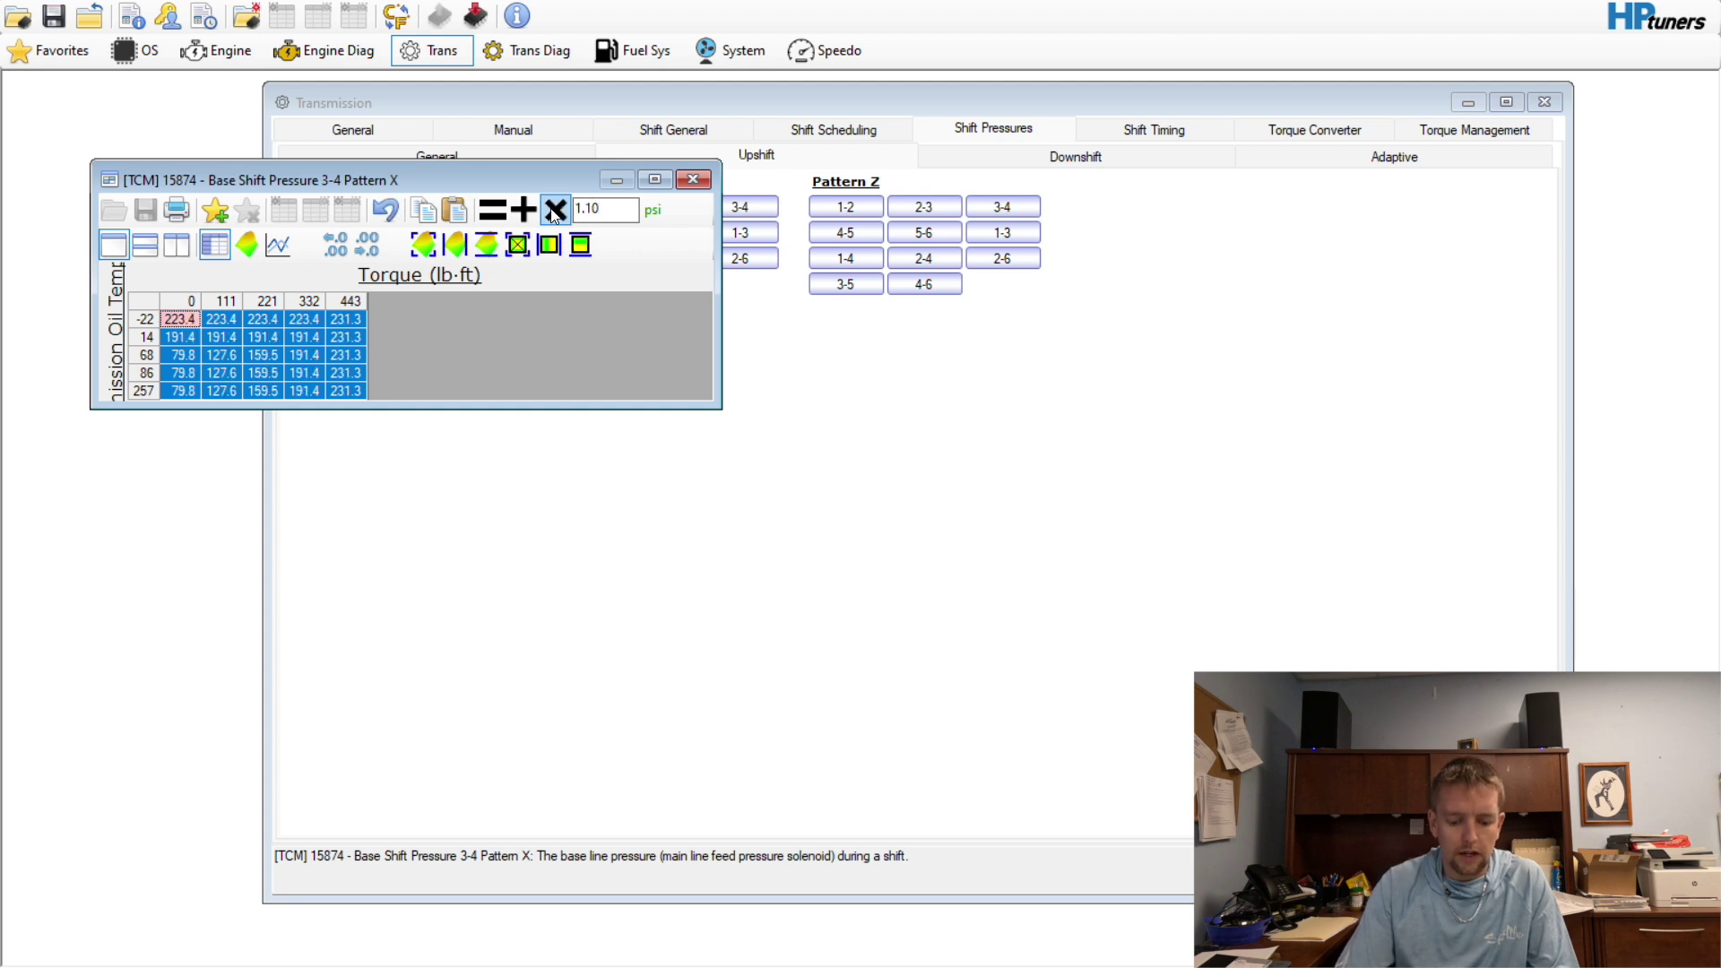
{"action": "left_click", "coordinate": [693, 180]}
Multiply the Pattern X 4-5 and 5-6 base shift pressure tables by 1.10
{"action": "left_click", "coordinate": [321, 232]}
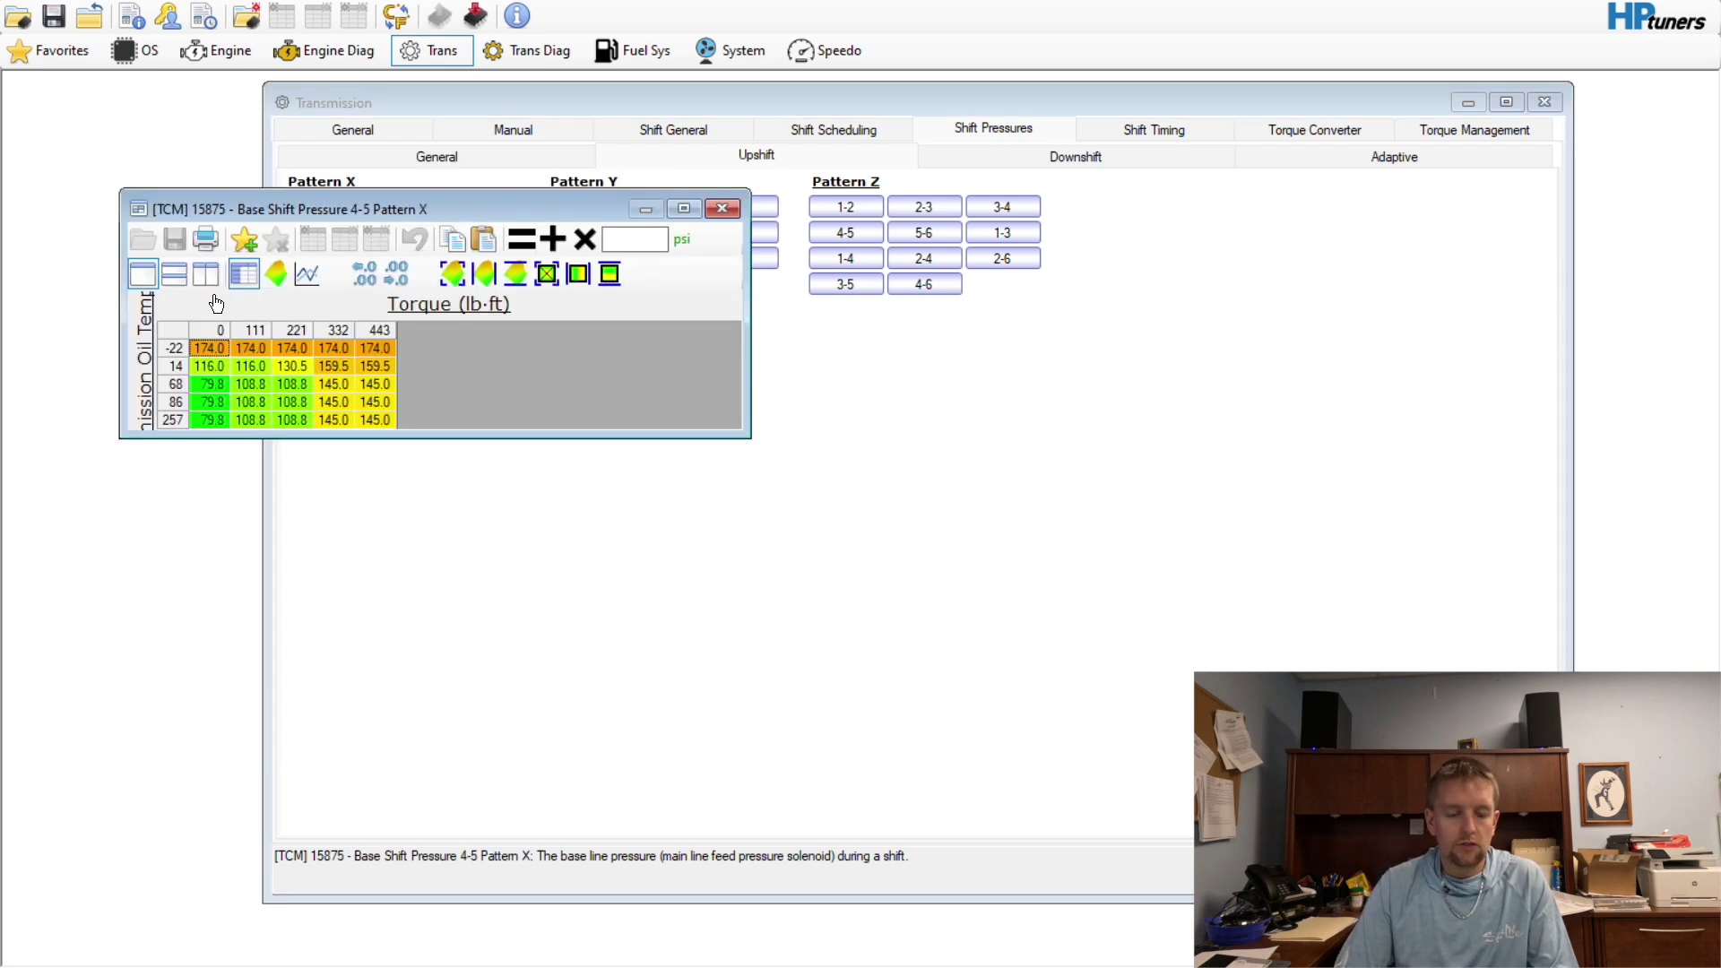
{"action": "left_click", "coordinate": [161, 325]}
{"action": "left_click", "coordinate": [648, 240]}
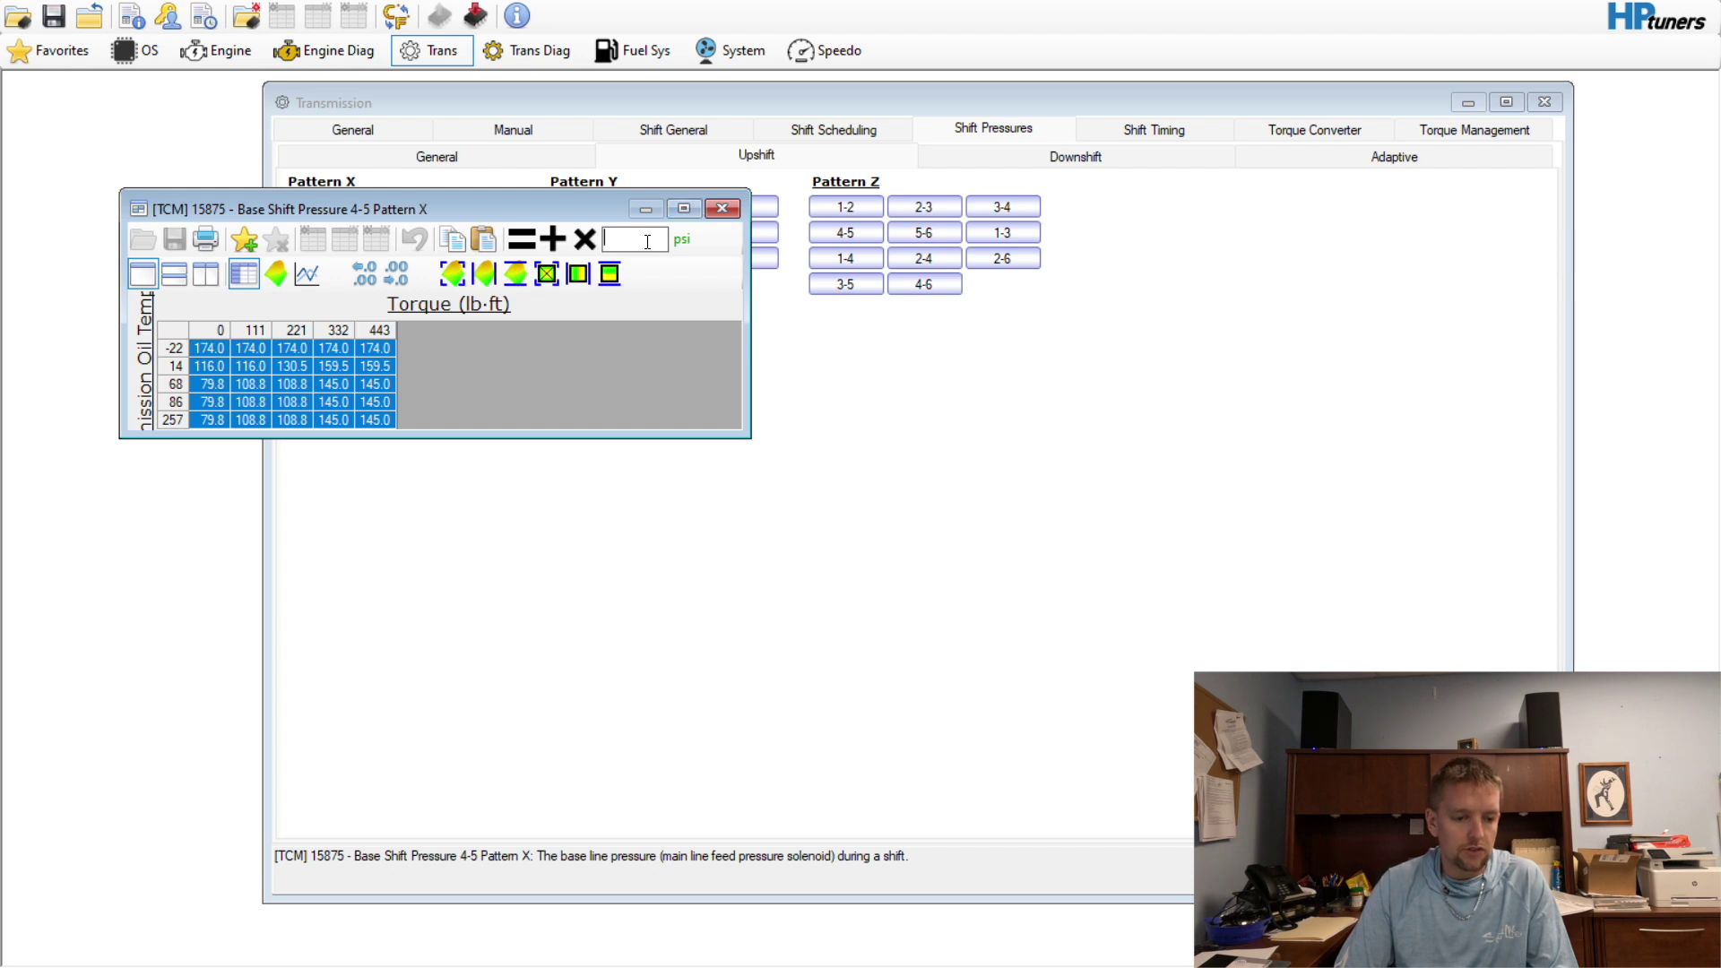
{"action": "type", "text": "1.10"}
{"action": "left_click", "coordinate": [584, 238]}
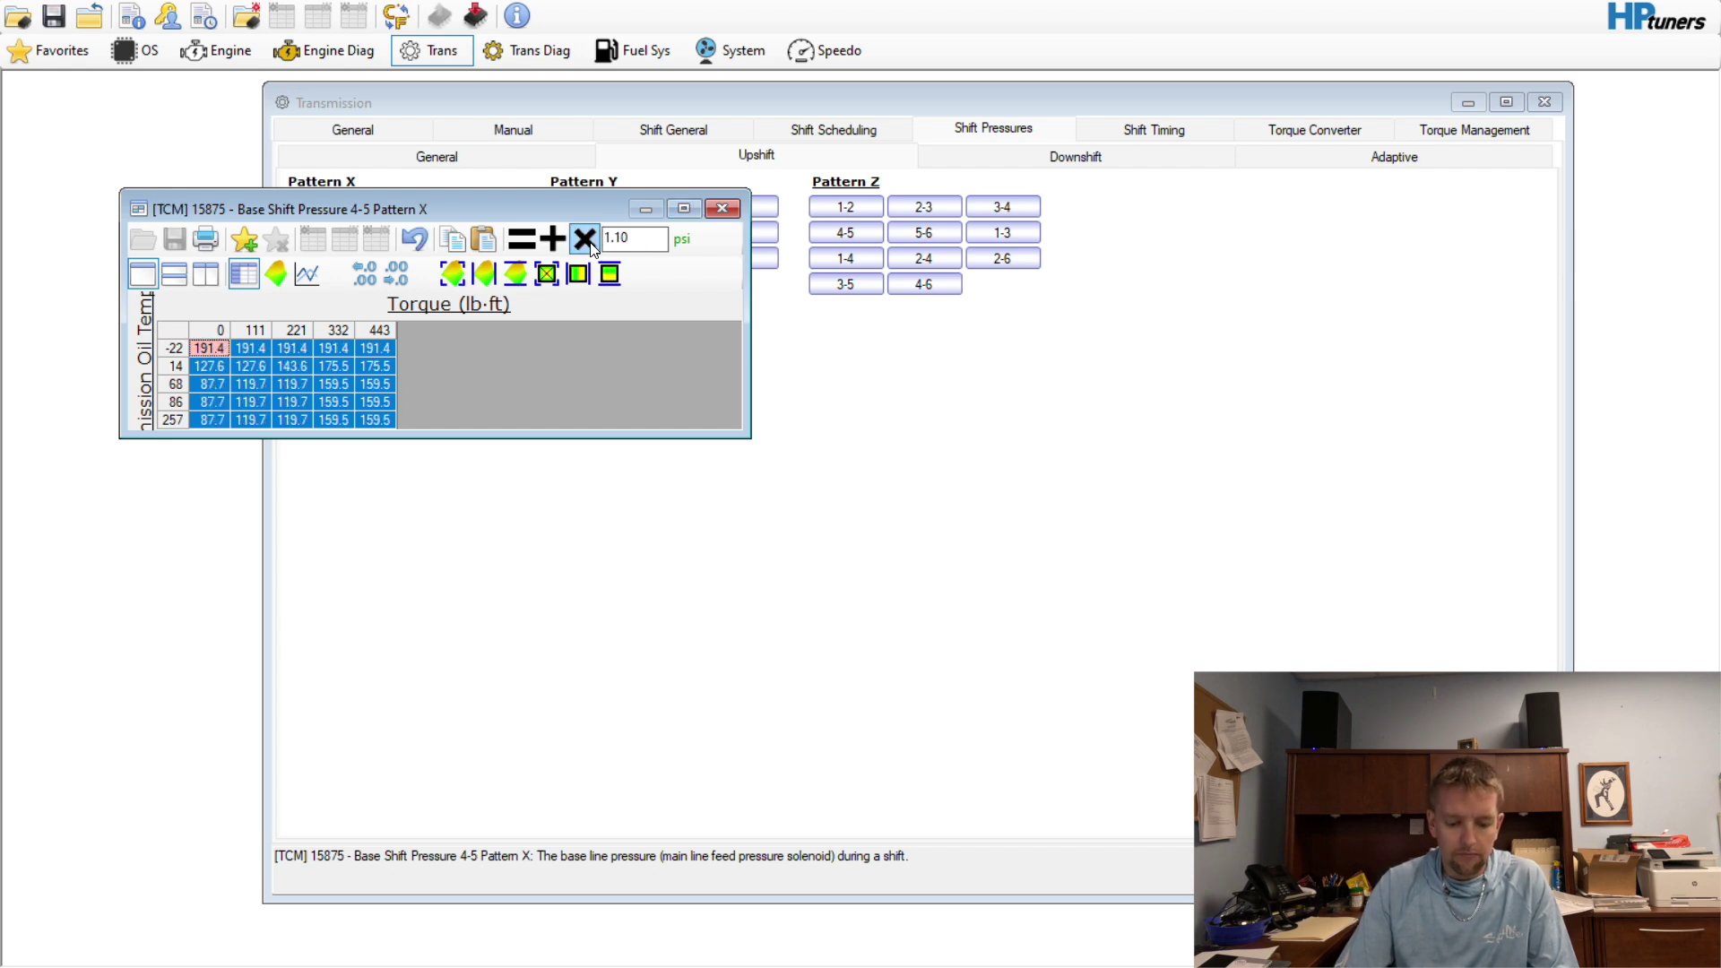
{"action": "left_click", "coordinate": [722, 208]}
{"action": "left_click", "coordinate": [399, 232]}
{"action": "left_click", "coordinate": [197, 355]}
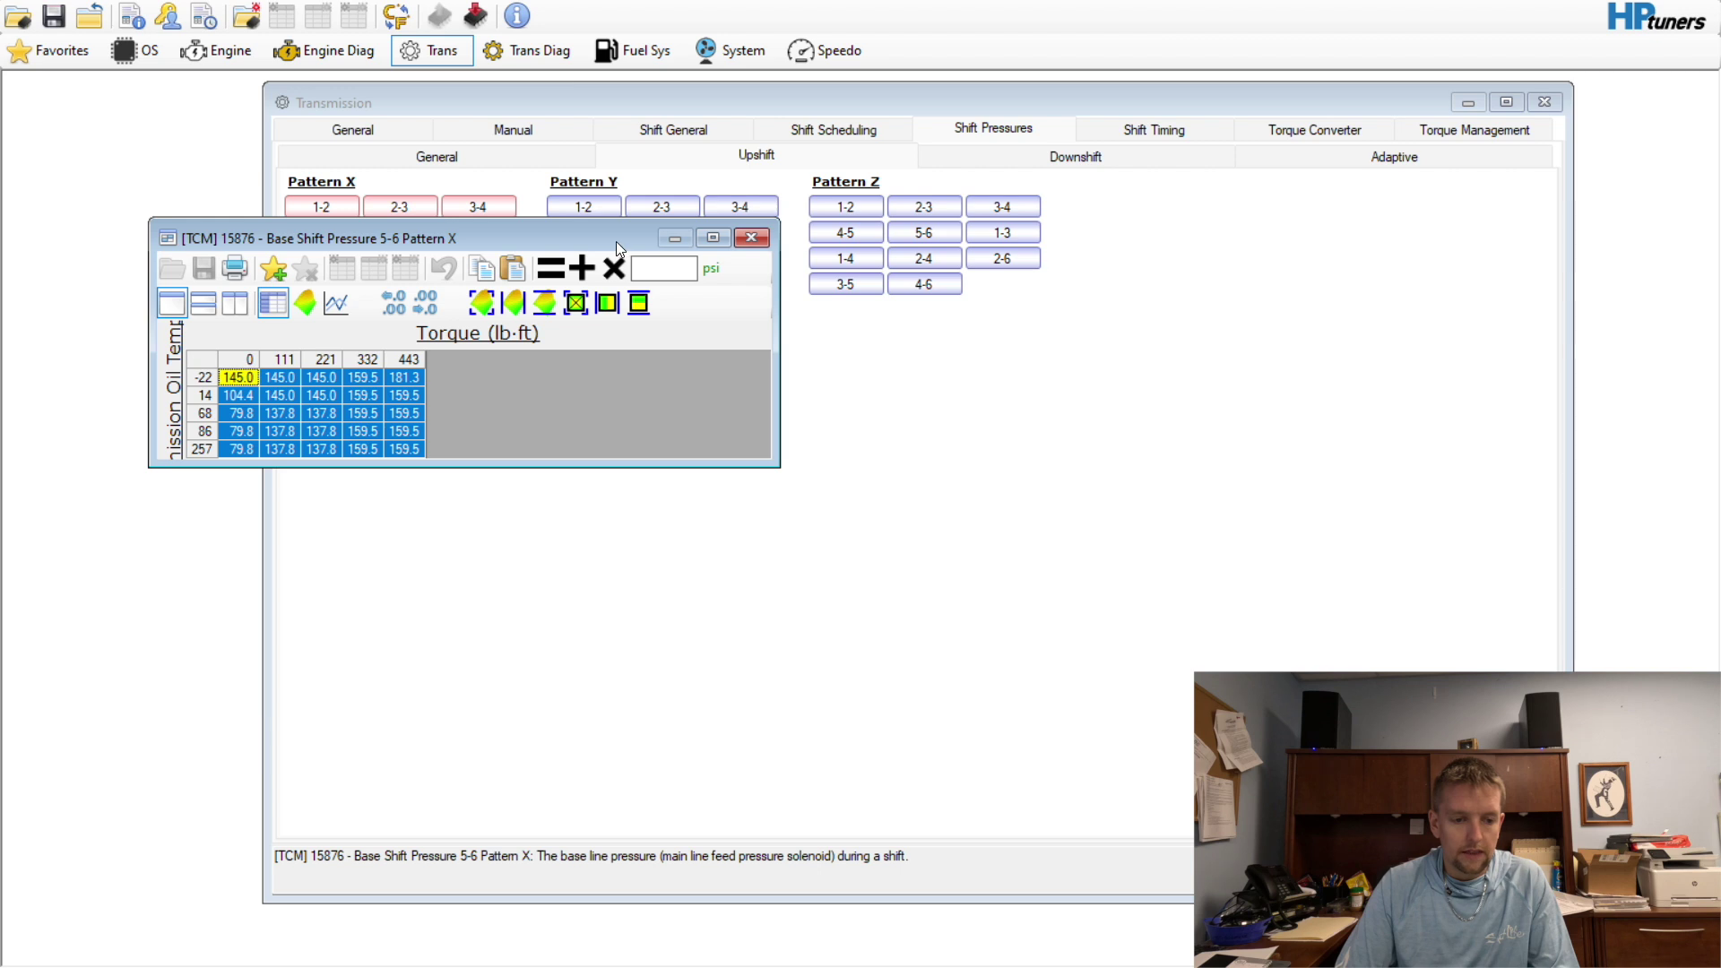
{"action": "left_click", "coordinate": [660, 257]}
{"action": "type", "text": "1.10"}
{"action": "left_click", "coordinate": [613, 267]}
{"action": "left_click", "coordinate": [751, 237]}
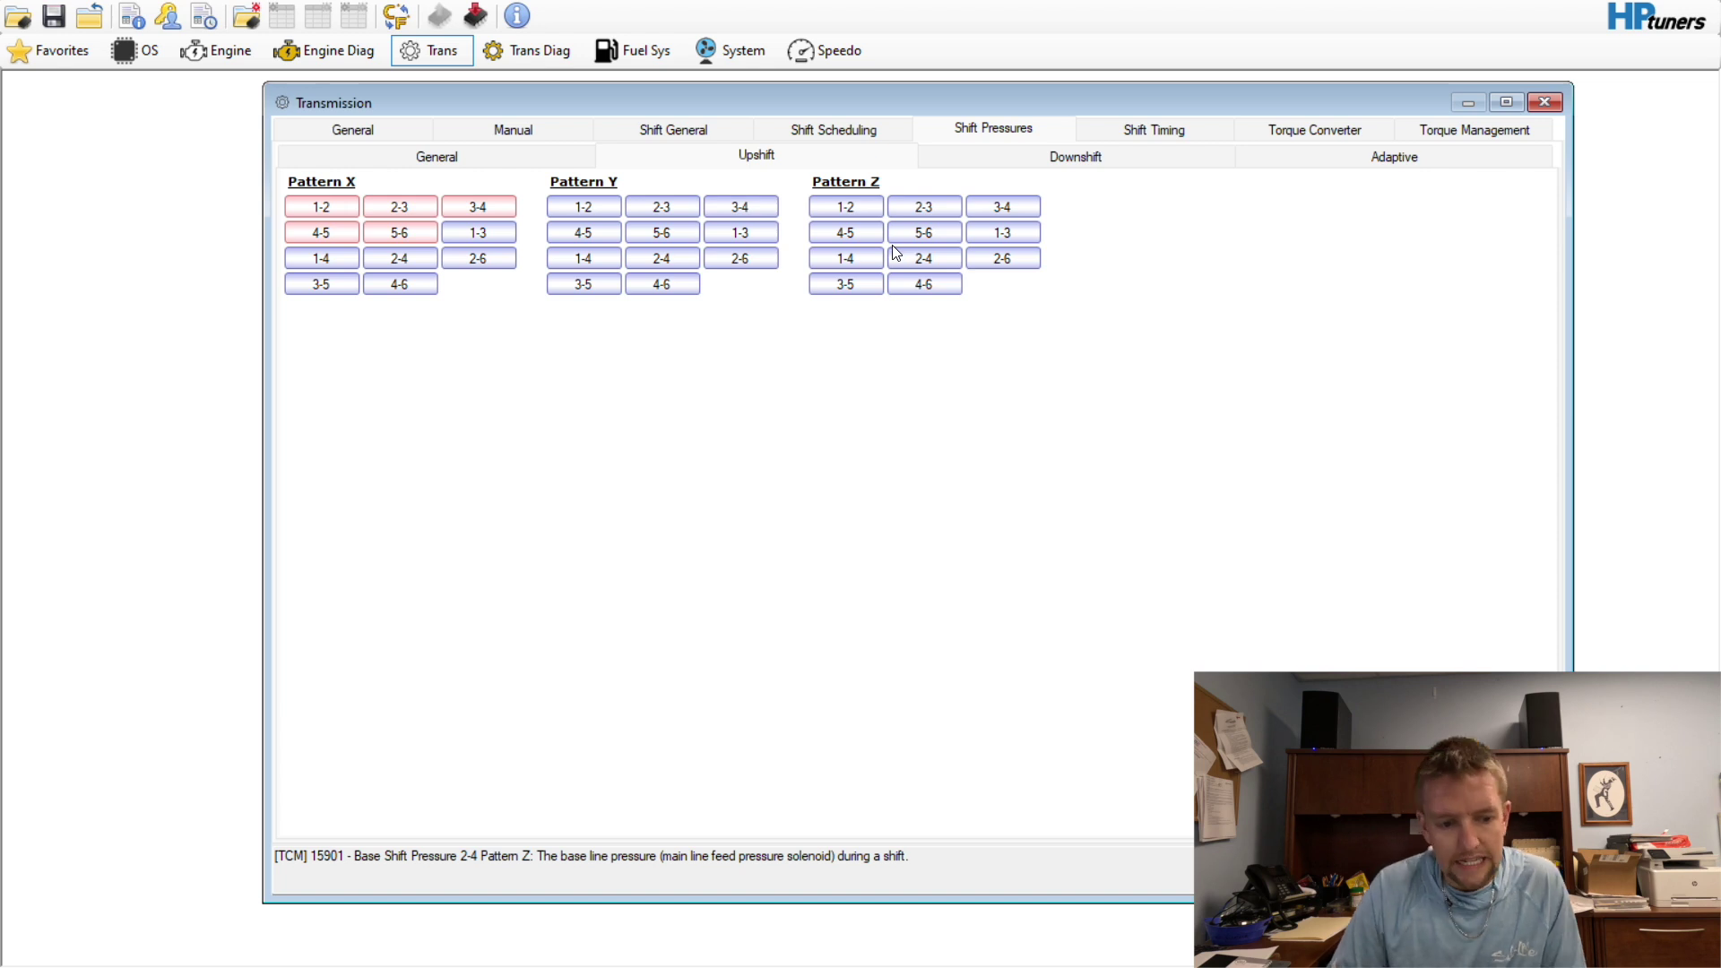
Verify the scaled Pattern X 1-2 table, ending on the General shift pressure page
{"action": "left_click", "coordinate": [503, 154]}
{"action": "left_click", "coordinate": [756, 157]}
{"action": "left_click", "coordinate": [321, 207]}
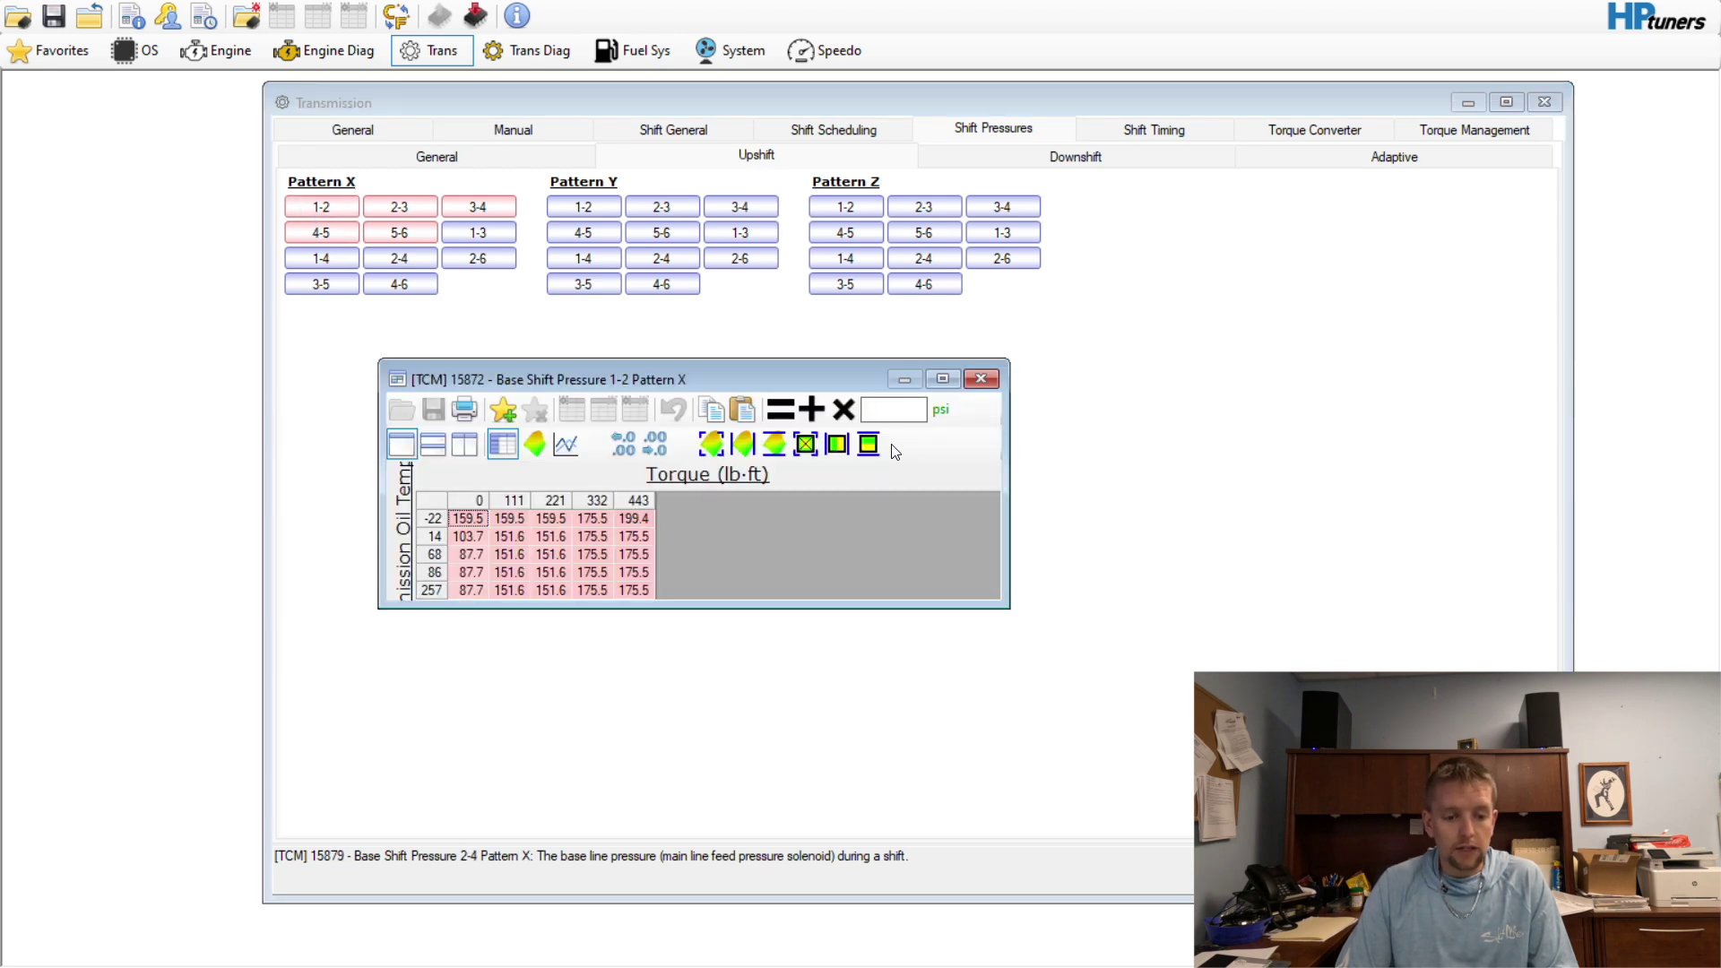
{"action": "left_click", "coordinate": [982, 378]}
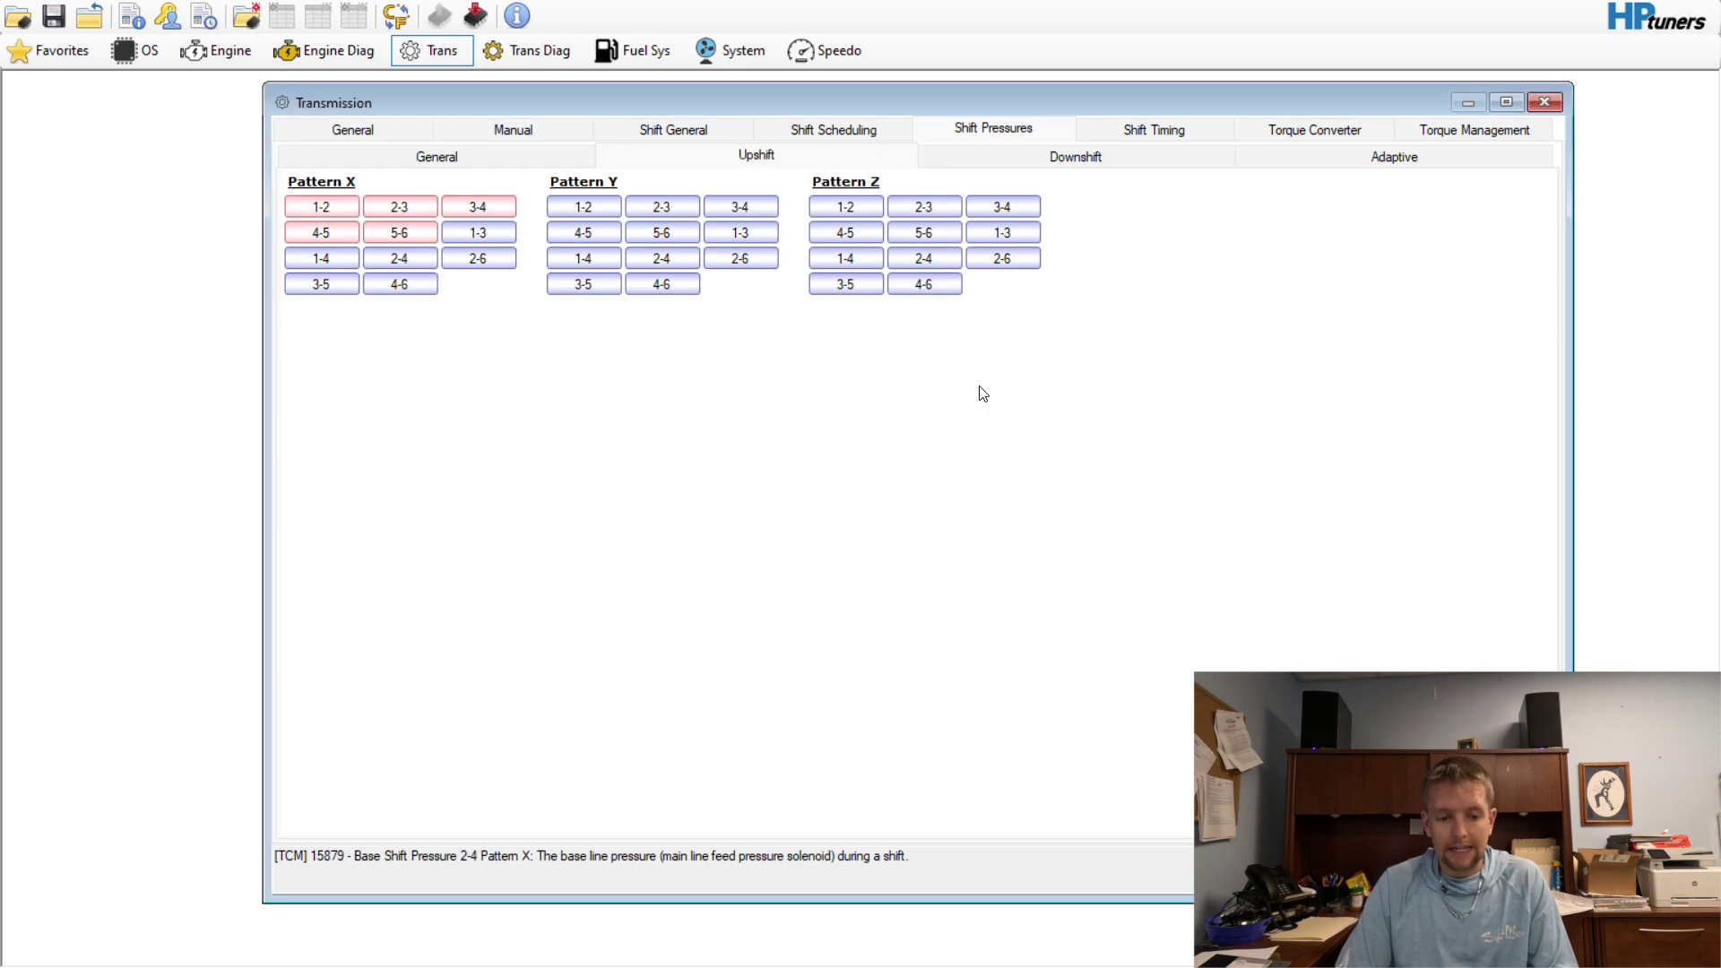
{"action": "left_click", "coordinate": [504, 164]}
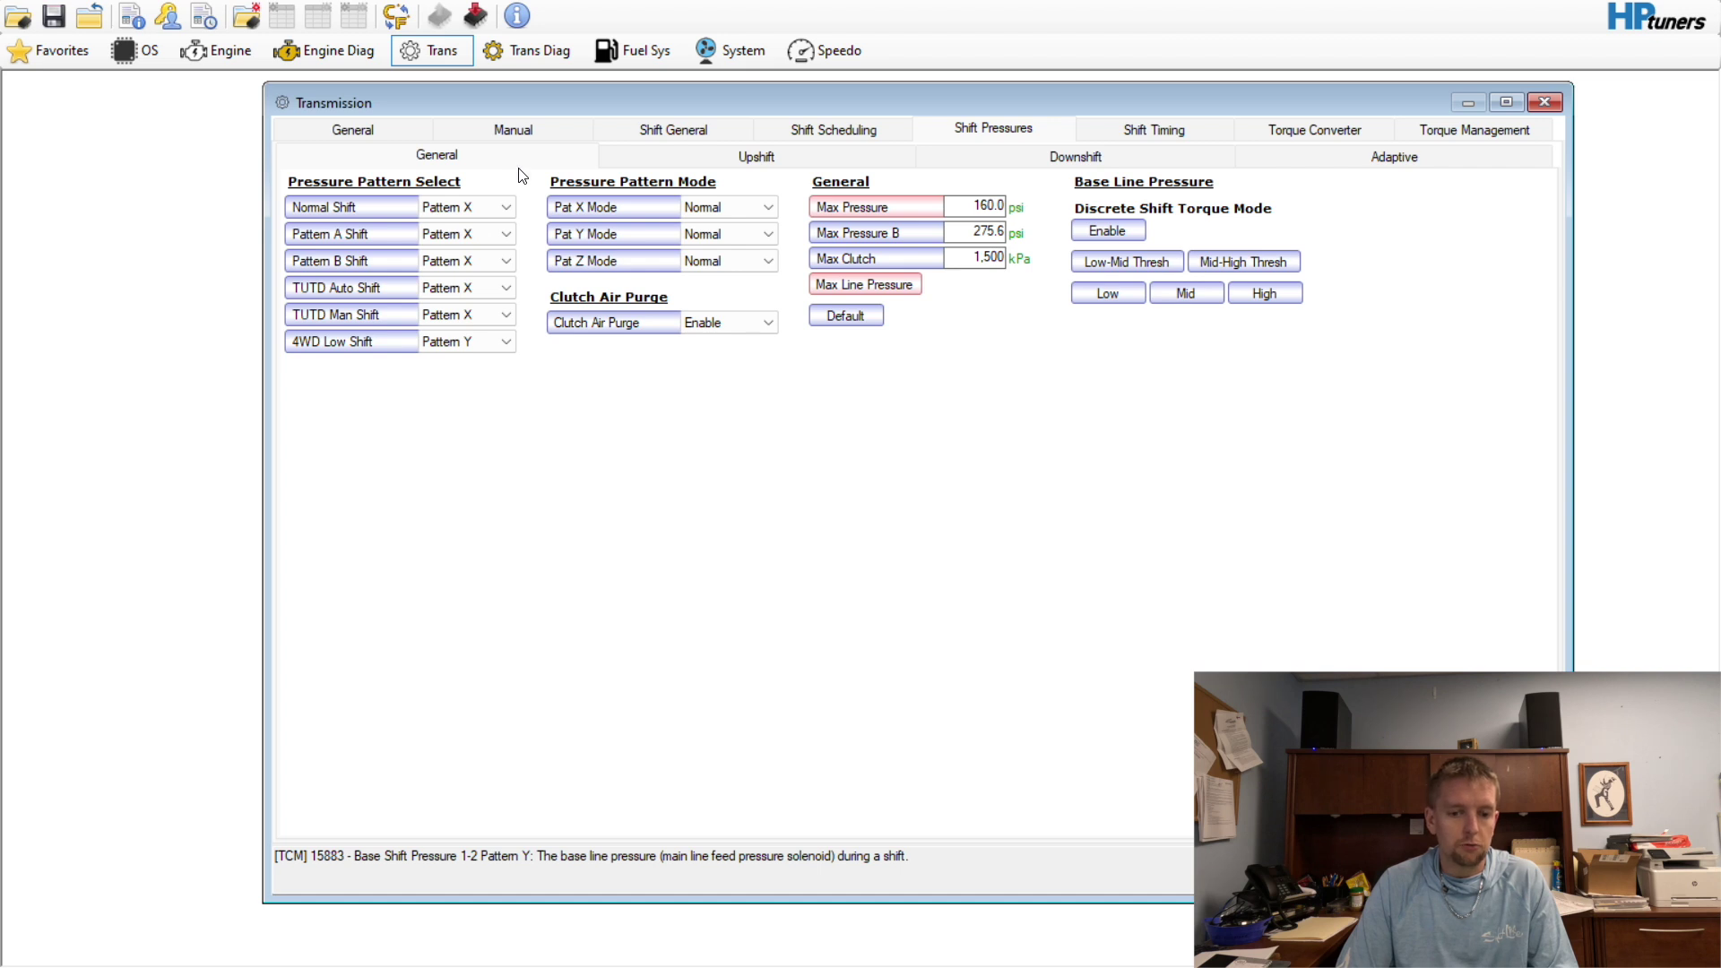
Change Max Pressure on the Shift Pressures General page from 160 to 200 psi
{"action": "left_click", "coordinate": [949, 208]}
{"action": "double_click", "coordinate": [949, 208]}
{"action": "type", "text": "200"}
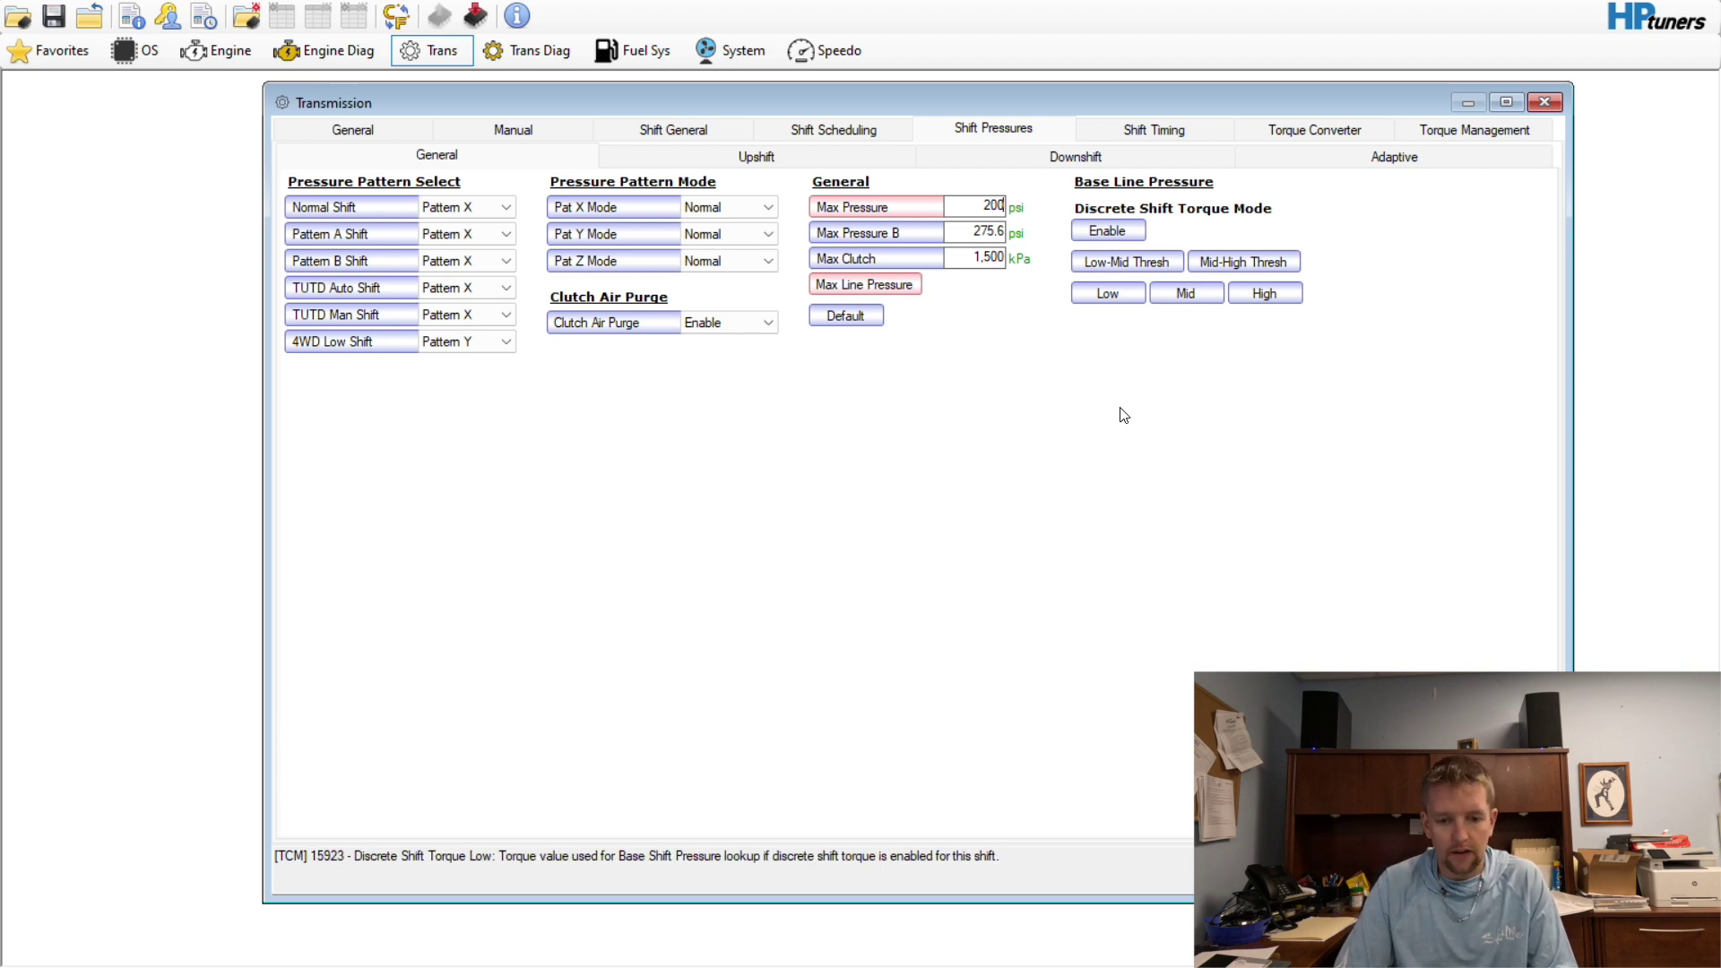
Set every RPM cell in the D1–N rows of the Max Line Pressure table to 200 psi
{"action": "left_click", "coordinate": [856, 286]}
{"action": "left_click_drag", "start_coordinate": [179, 323], "coordinate": [546, 428]}
{"action": "left_click", "coordinate": [612, 213]}
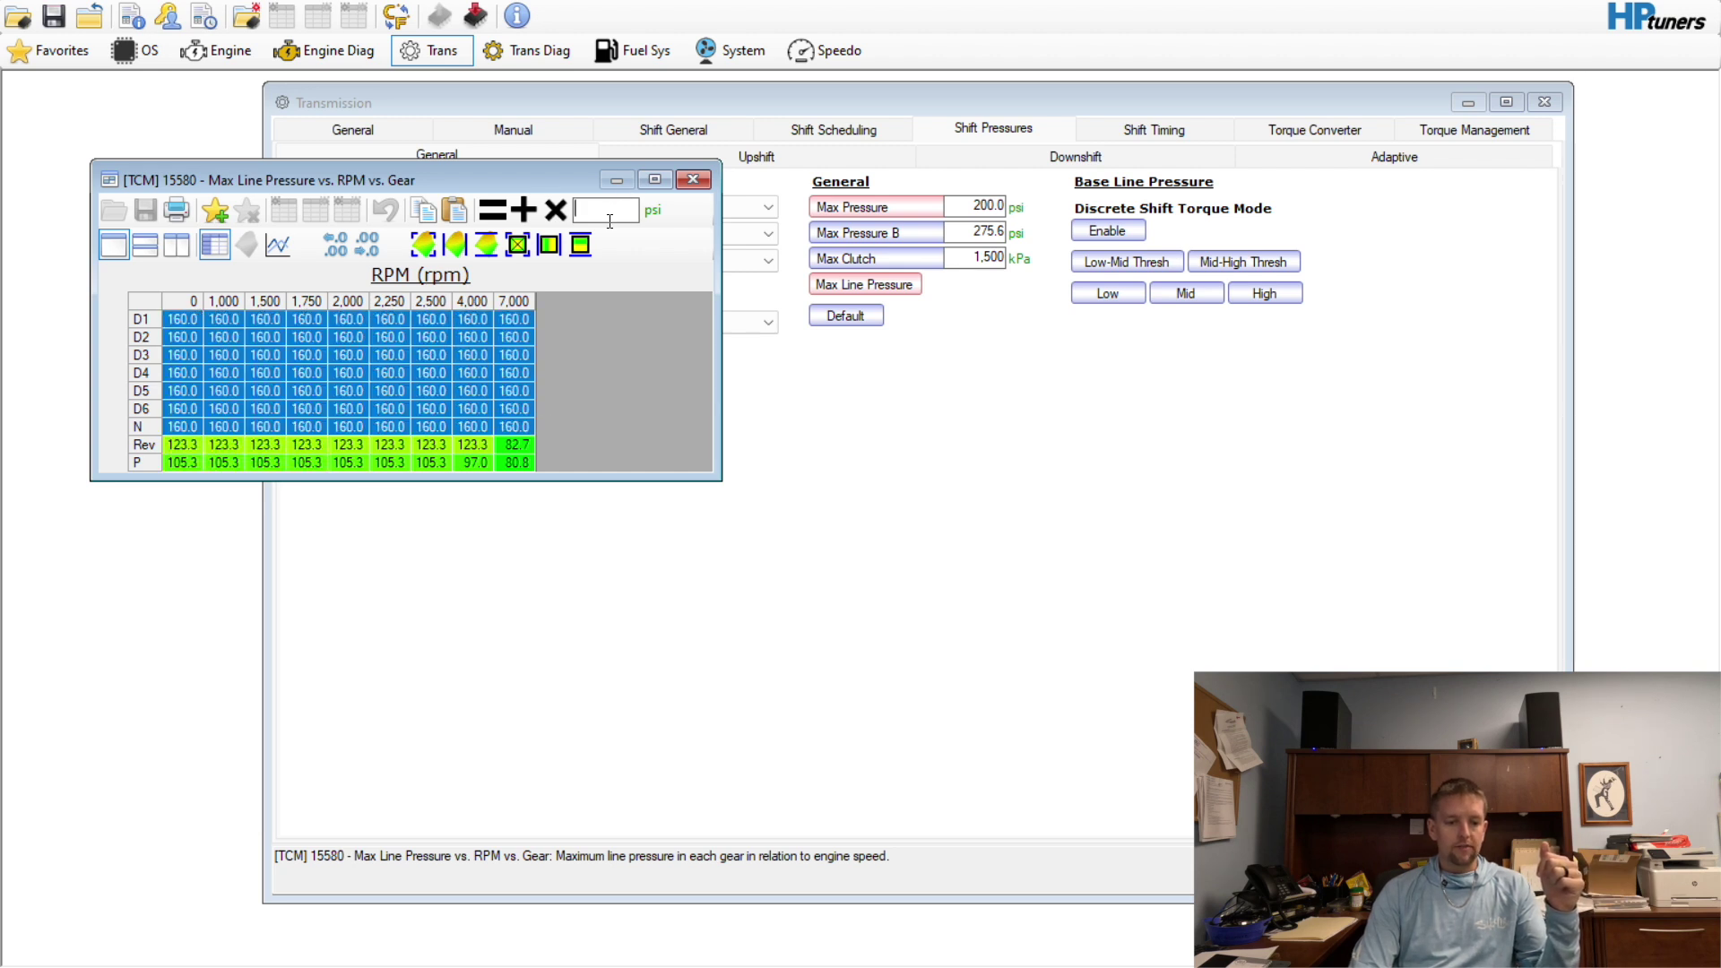
{"action": "type", "text": "200"}
{"action": "left_click", "coordinate": [492, 210]}
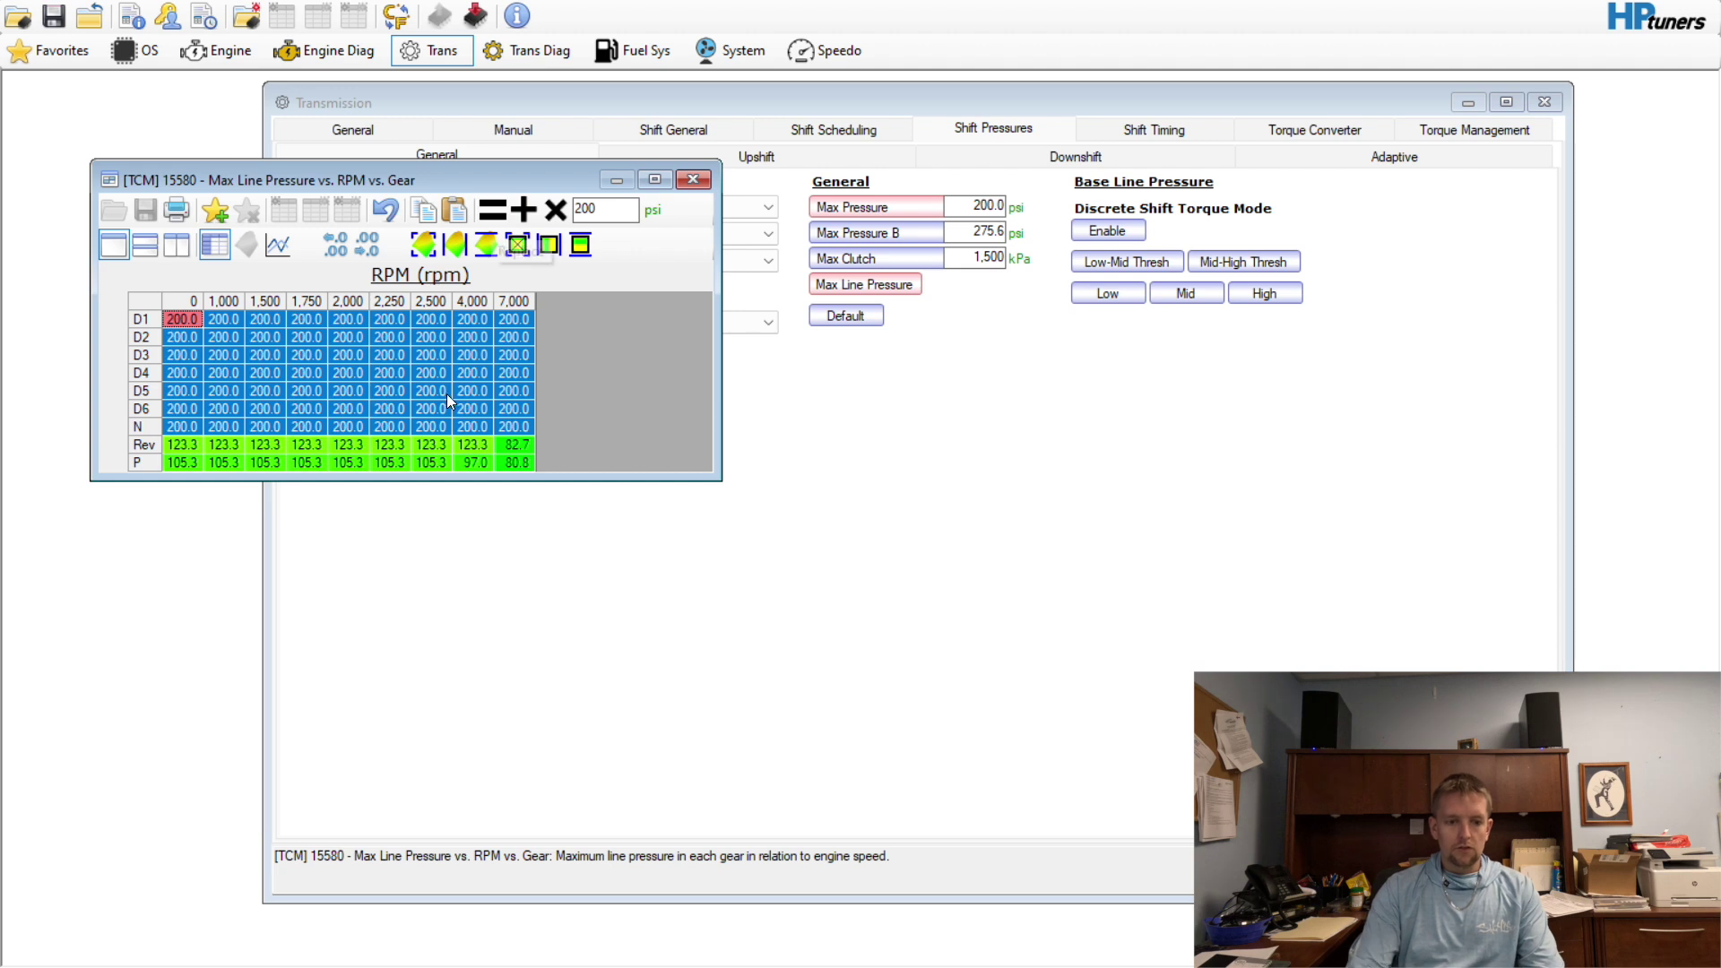
{"action": "left_click", "coordinate": [698, 182]}
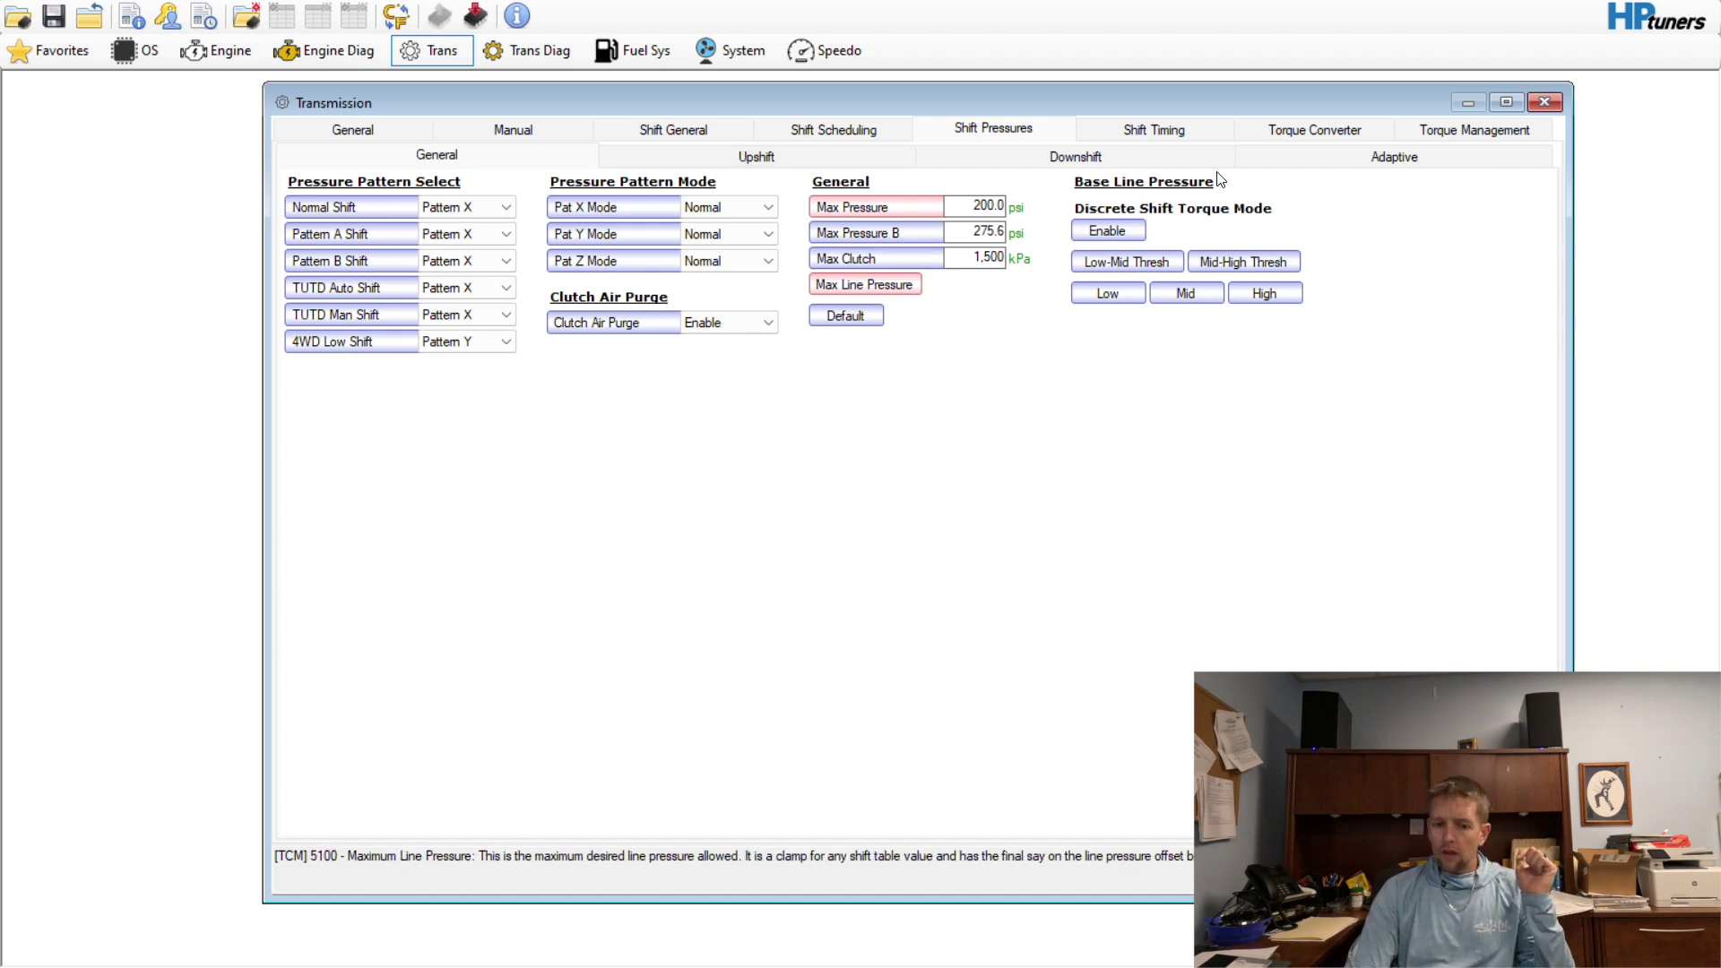
{"action": "left_click", "coordinate": [1392, 169]}
Raise the Shift Pressures Adaptive Max 2-3 volume from 40.0 to 200
{"action": "left_click", "coordinate": [1121, 167]}
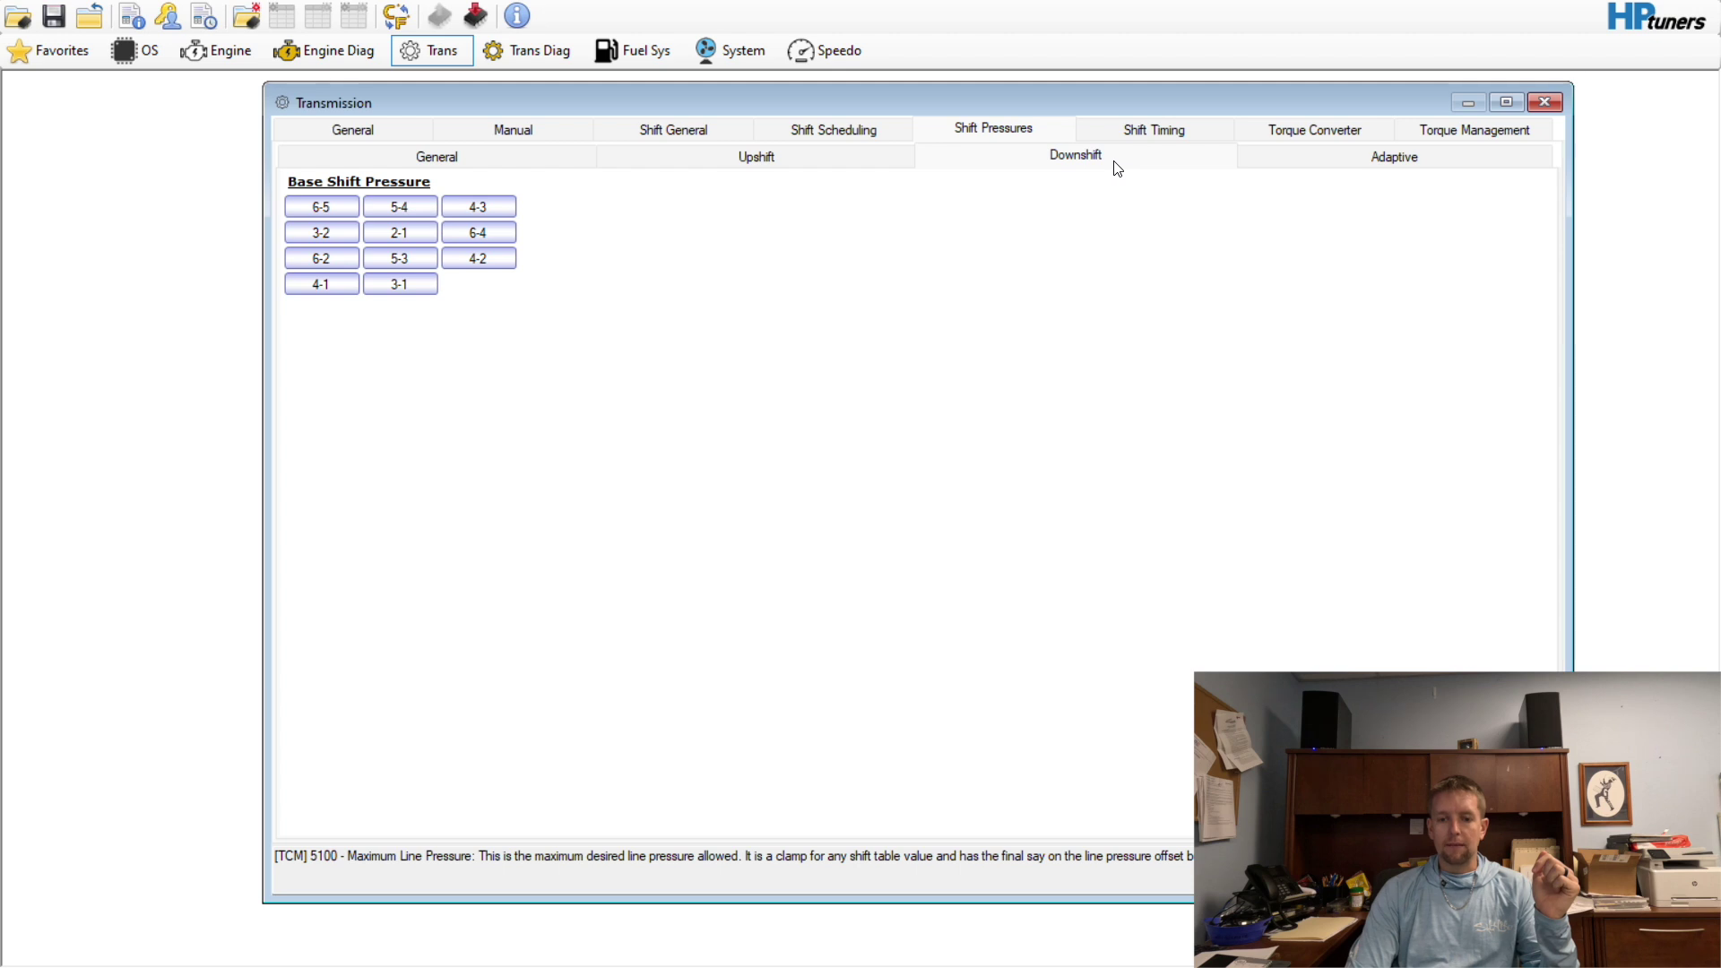
{"action": "left_click", "coordinate": [1345, 166]}
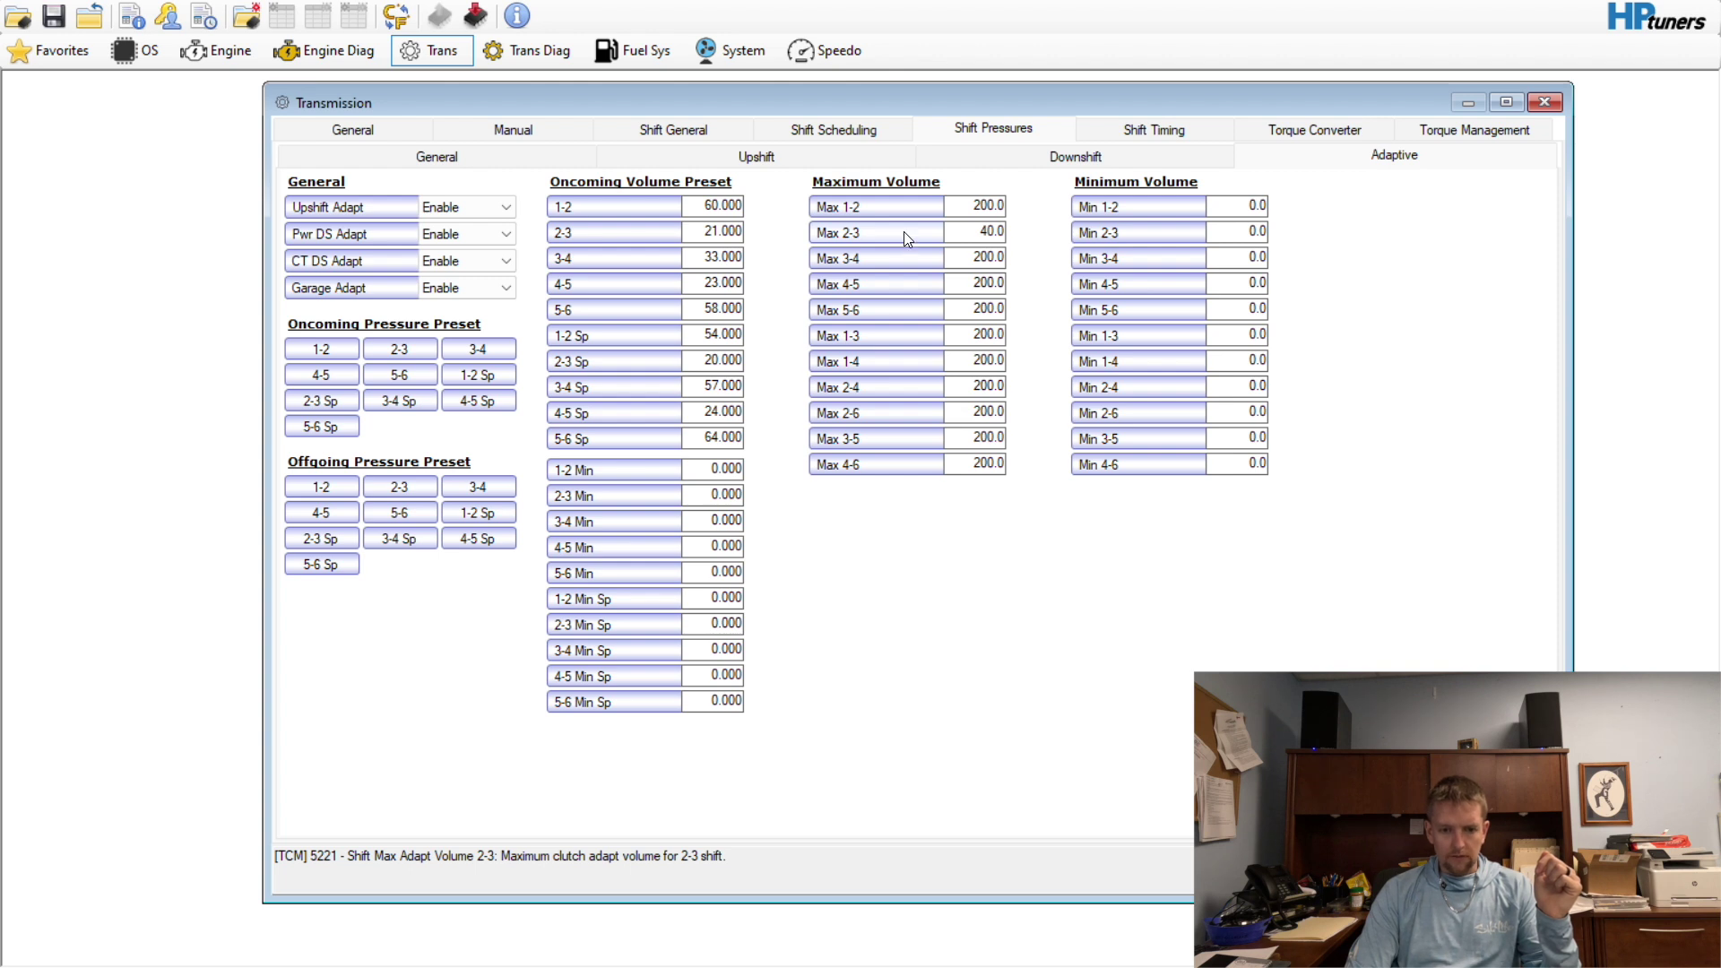
{"action": "left_click", "coordinate": [986, 231]}
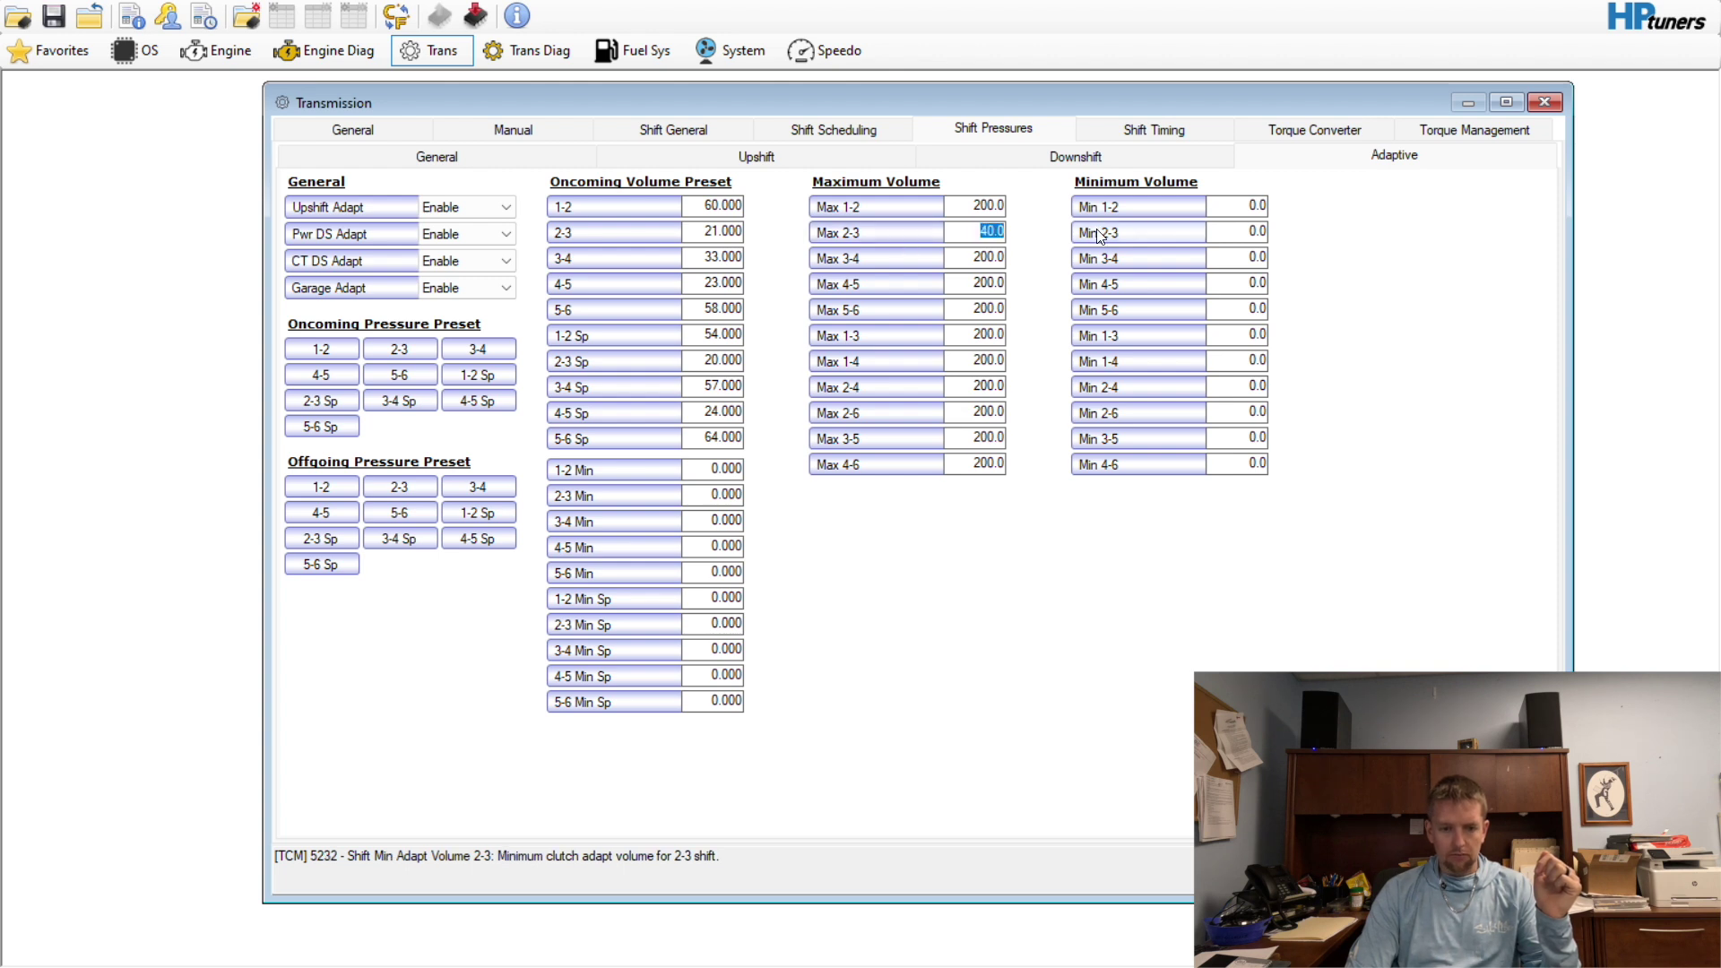
{"action": "type", "text": "200"}
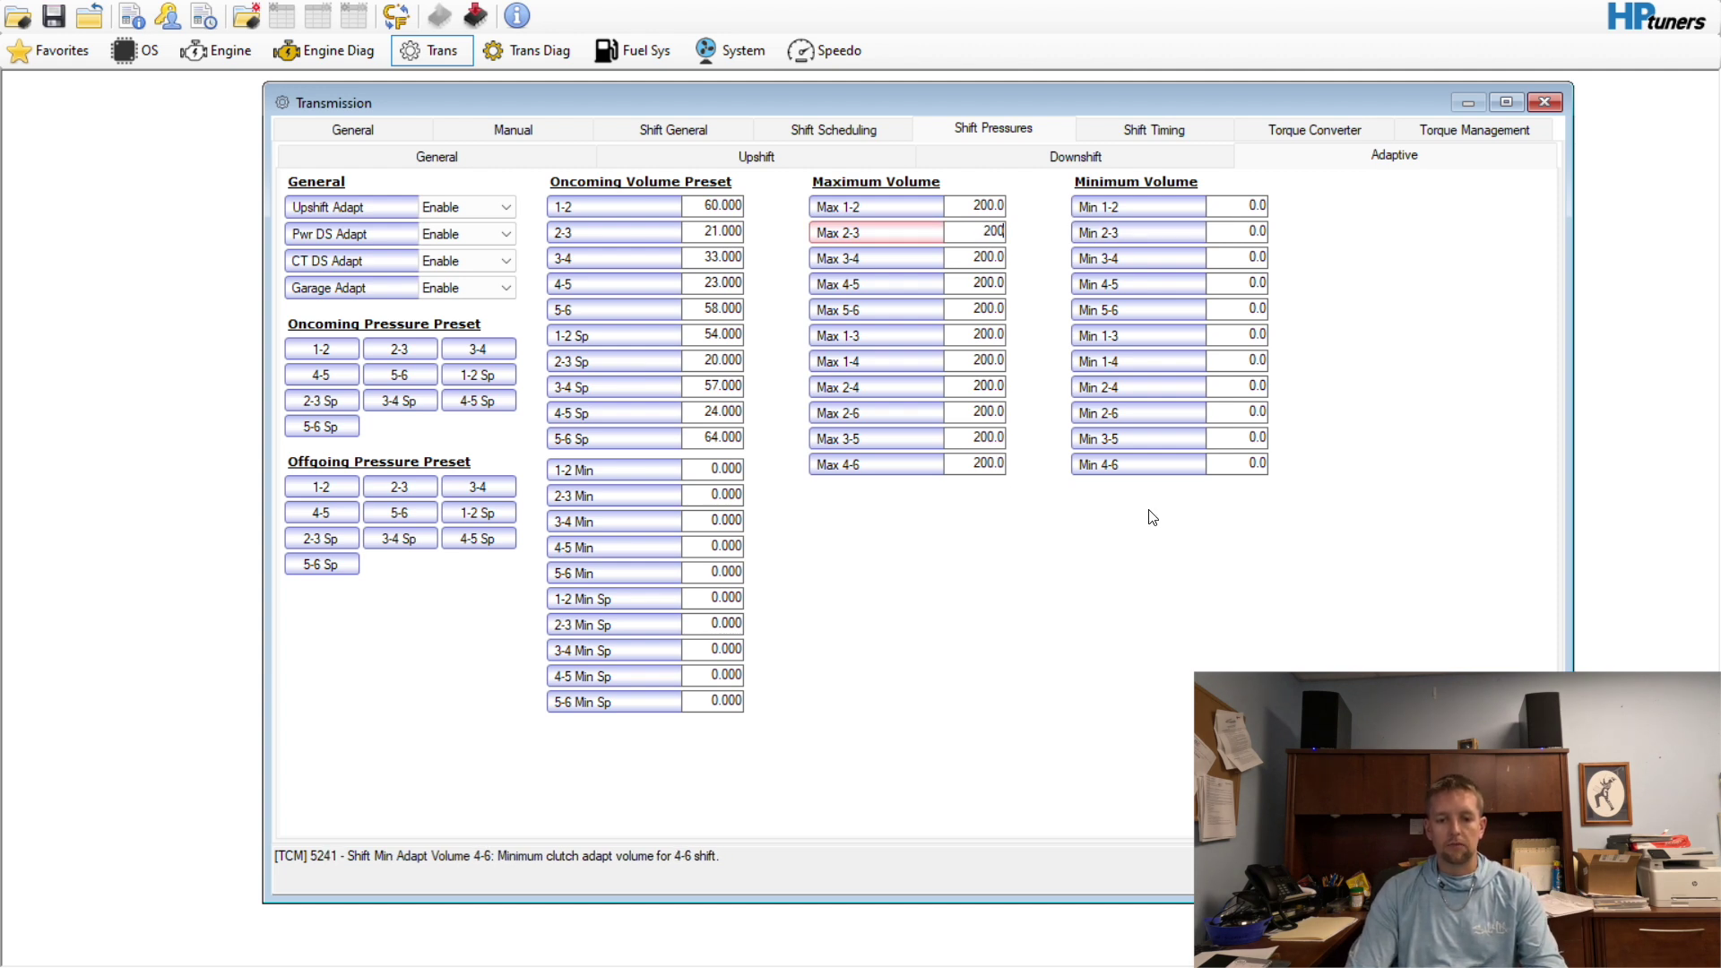
{"action": "left_click", "coordinate": [1467, 130]}
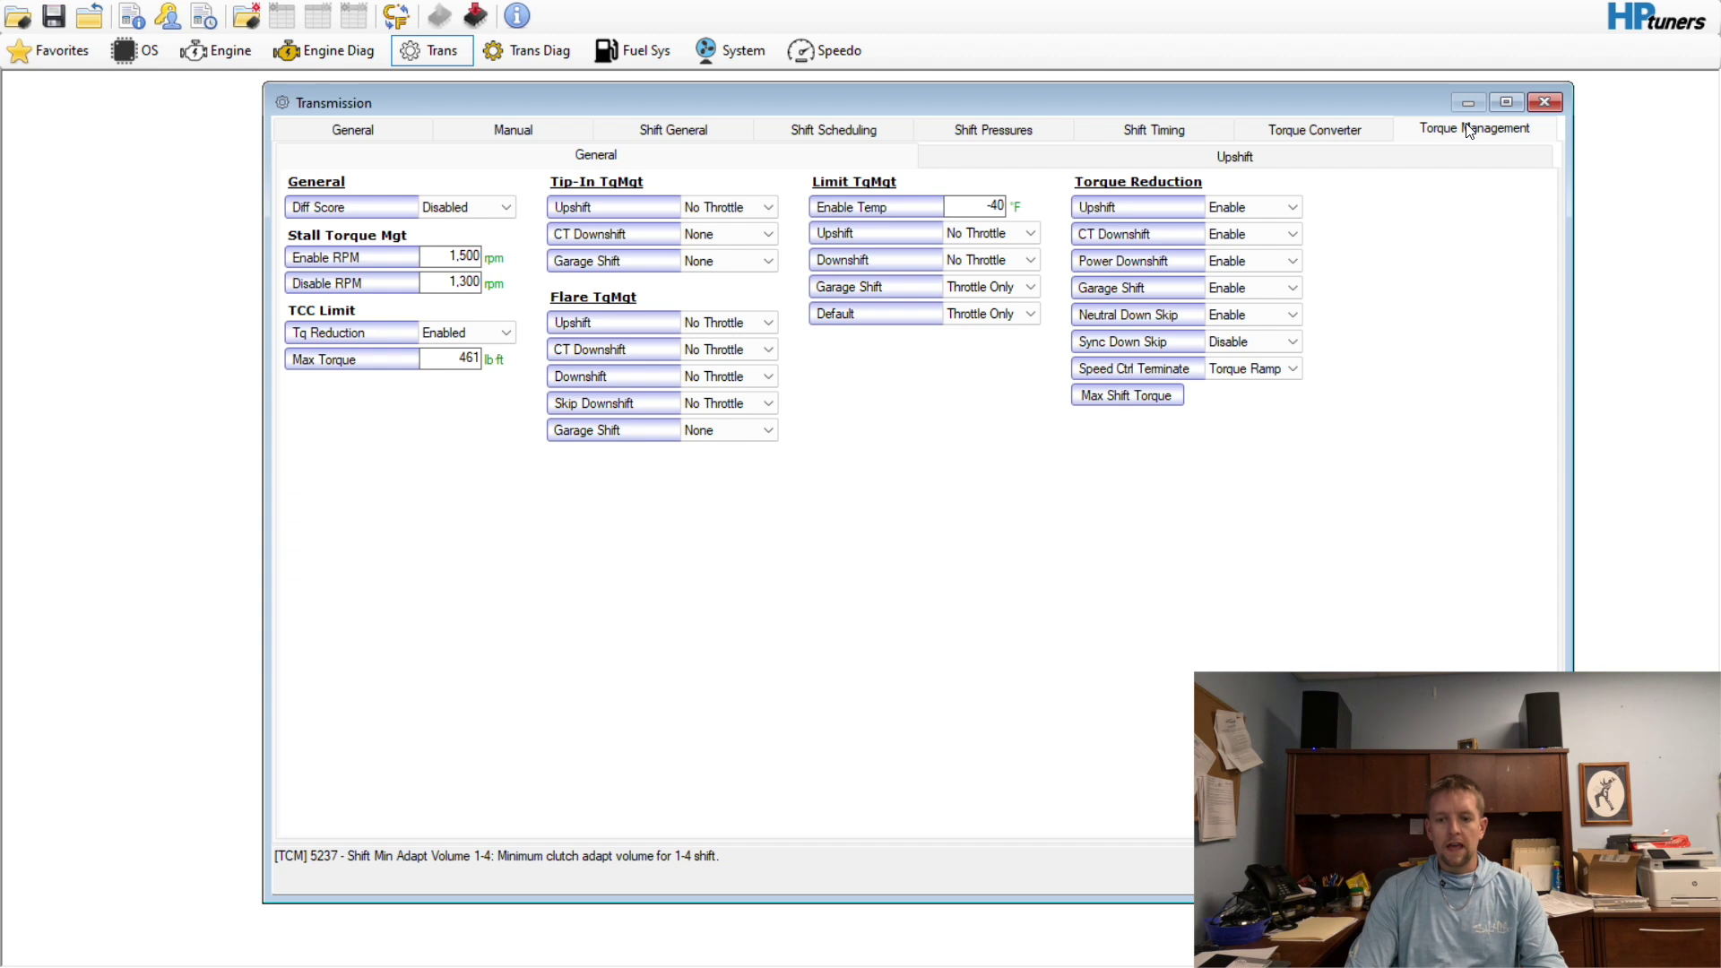
Check the Torque Management upshift factors and adders, then go back to Adaptive, where all Maximum Volumes read 200.0
{"action": "left_click", "coordinate": [1425, 160]}
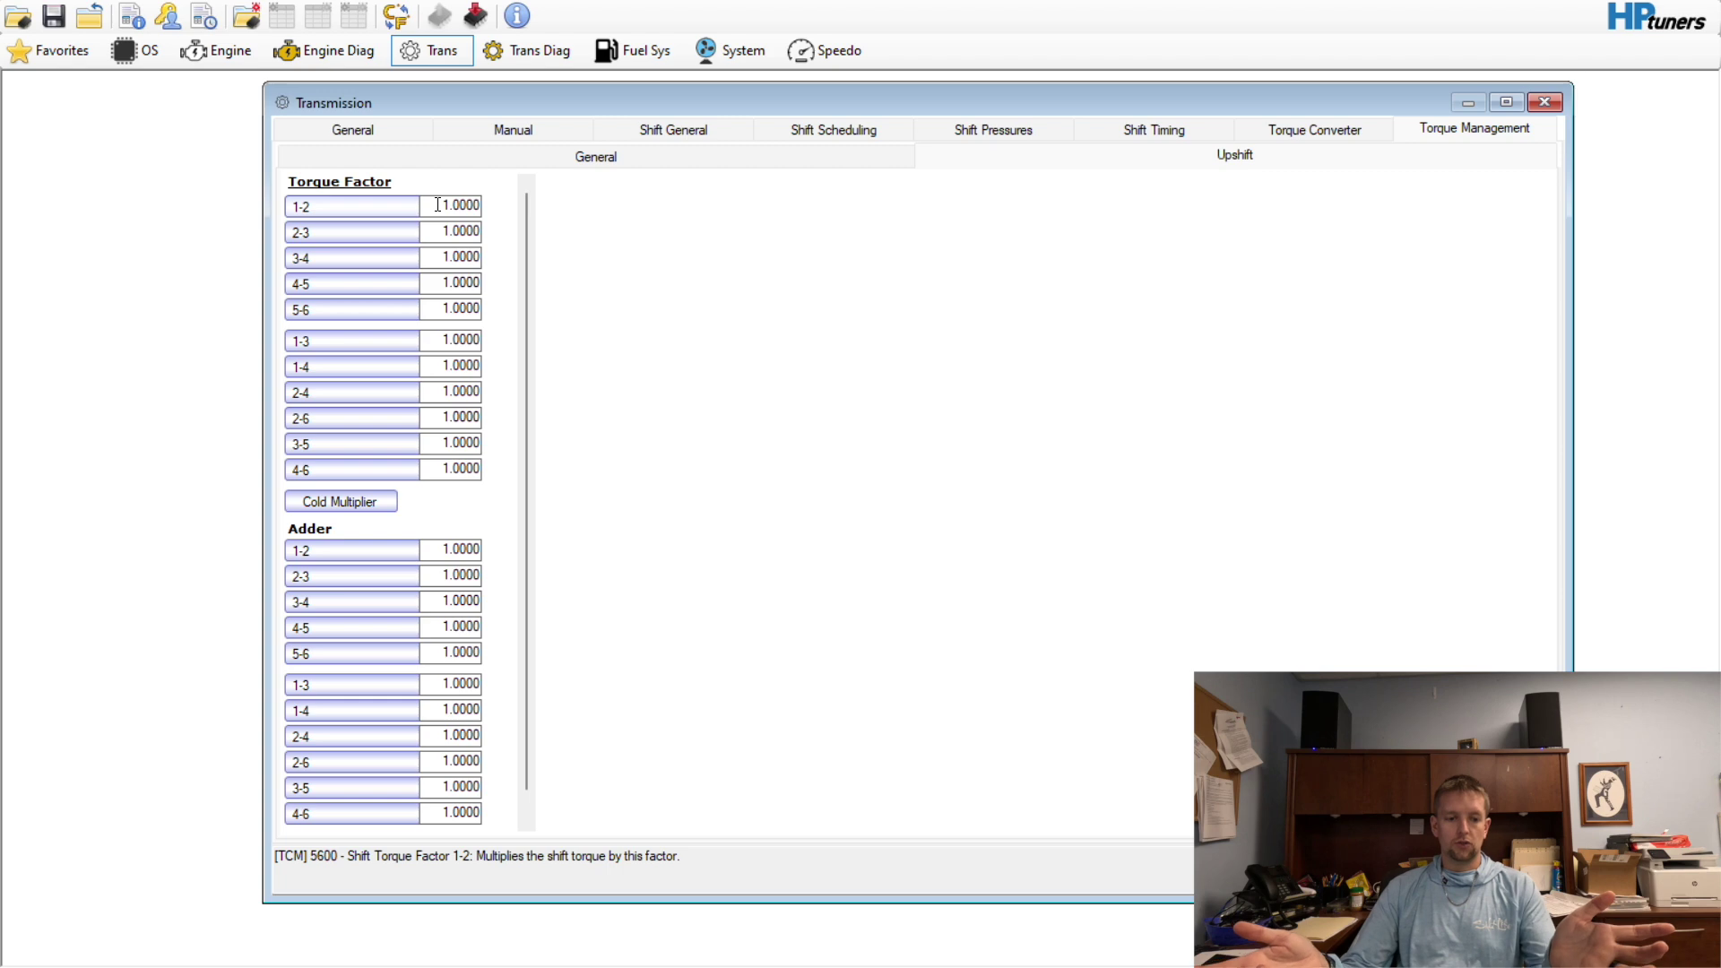
{"action": "left_click", "coordinate": [977, 131]}
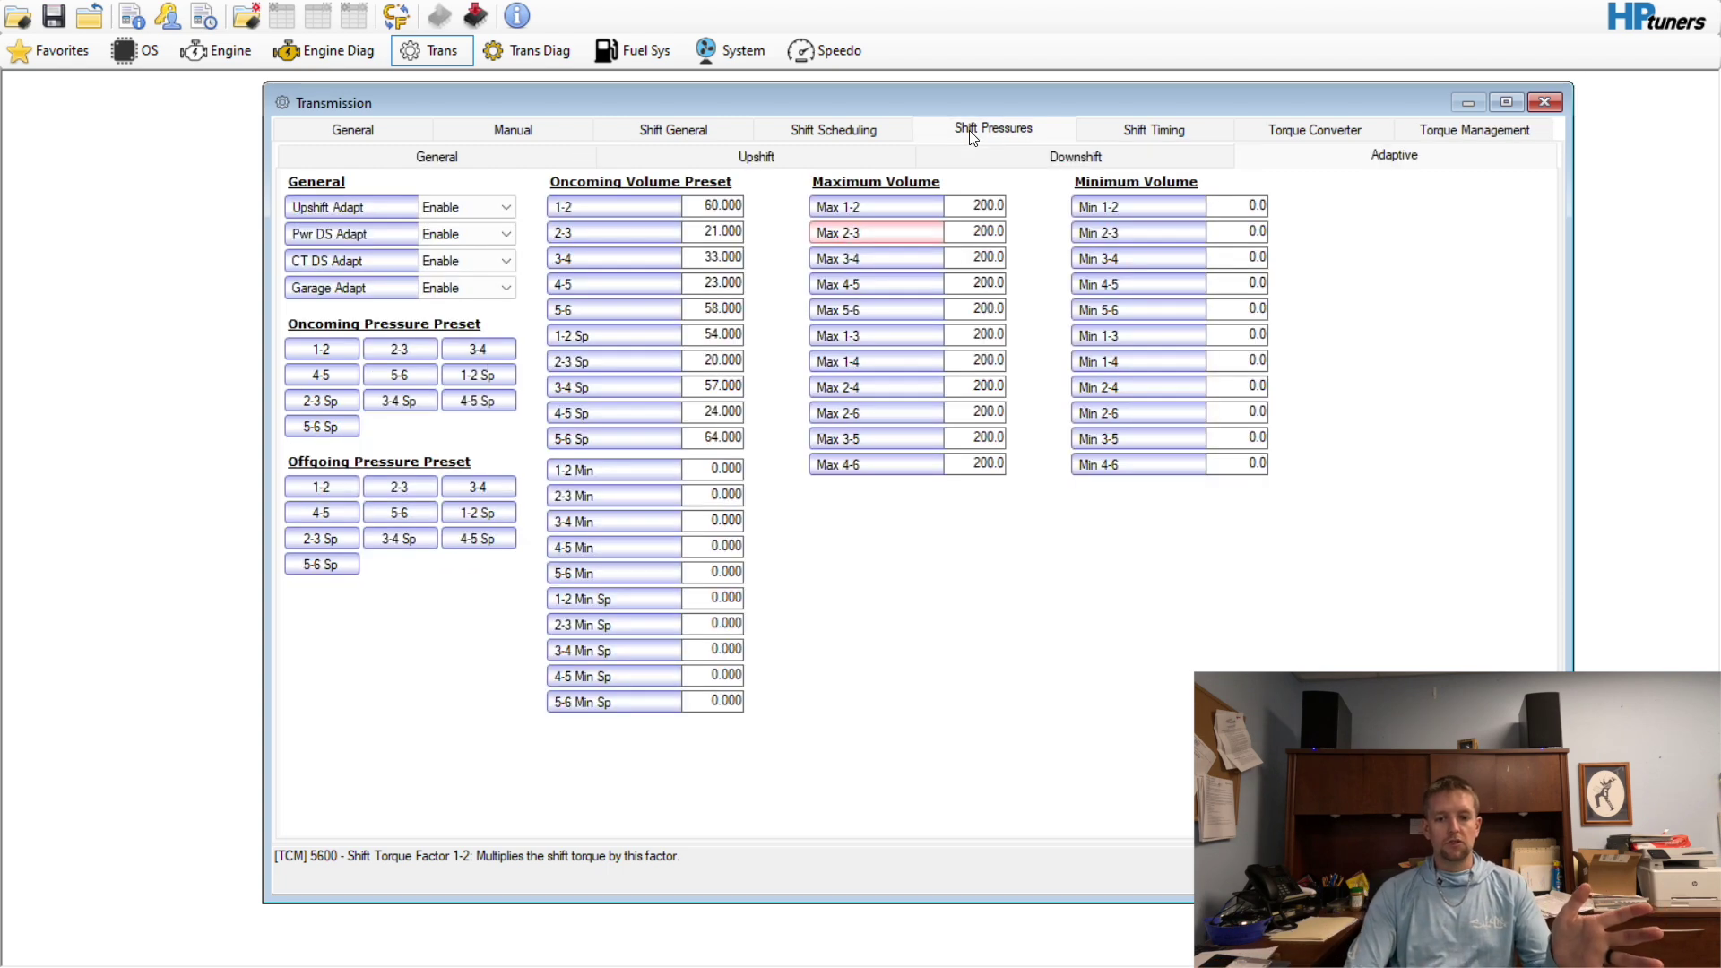
Go from the transmission pages to Engine > Spark Advance and open the Minimum Final Spark table
{"action": "left_click", "coordinate": [592, 154]}
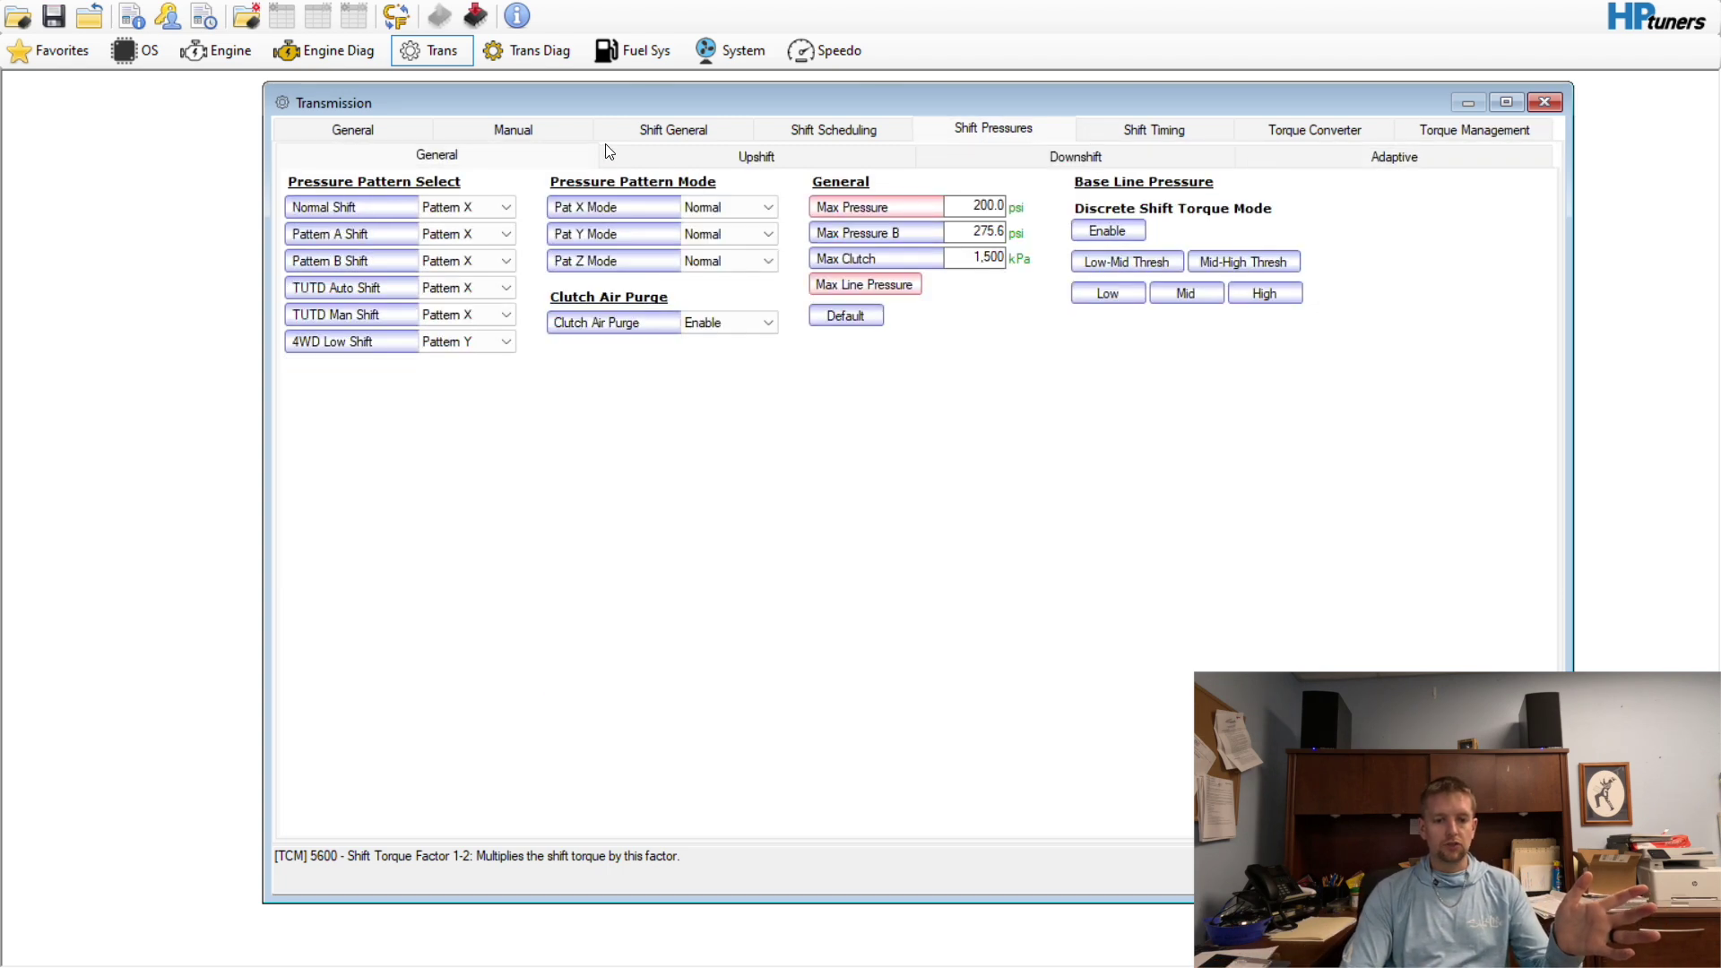
{"action": "left_click", "coordinate": [1132, 128]}
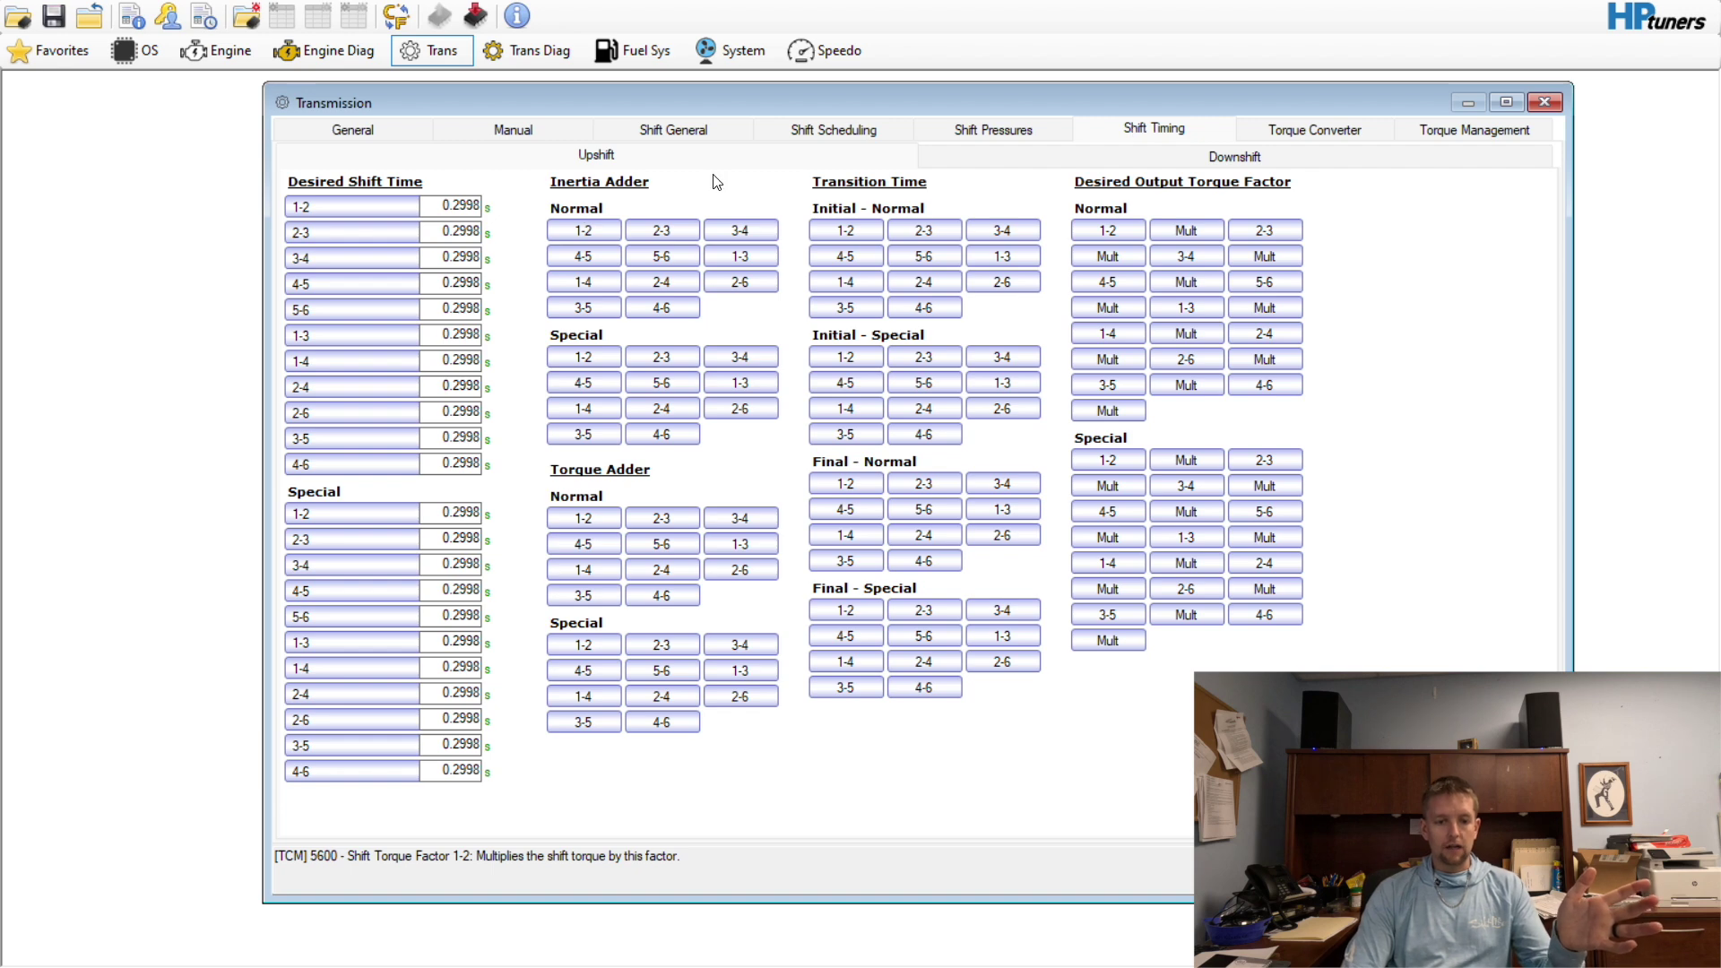
{"action": "left_click", "coordinate": [634, 131]}
{"action": "left_click", "coordinate": [224, 53]}
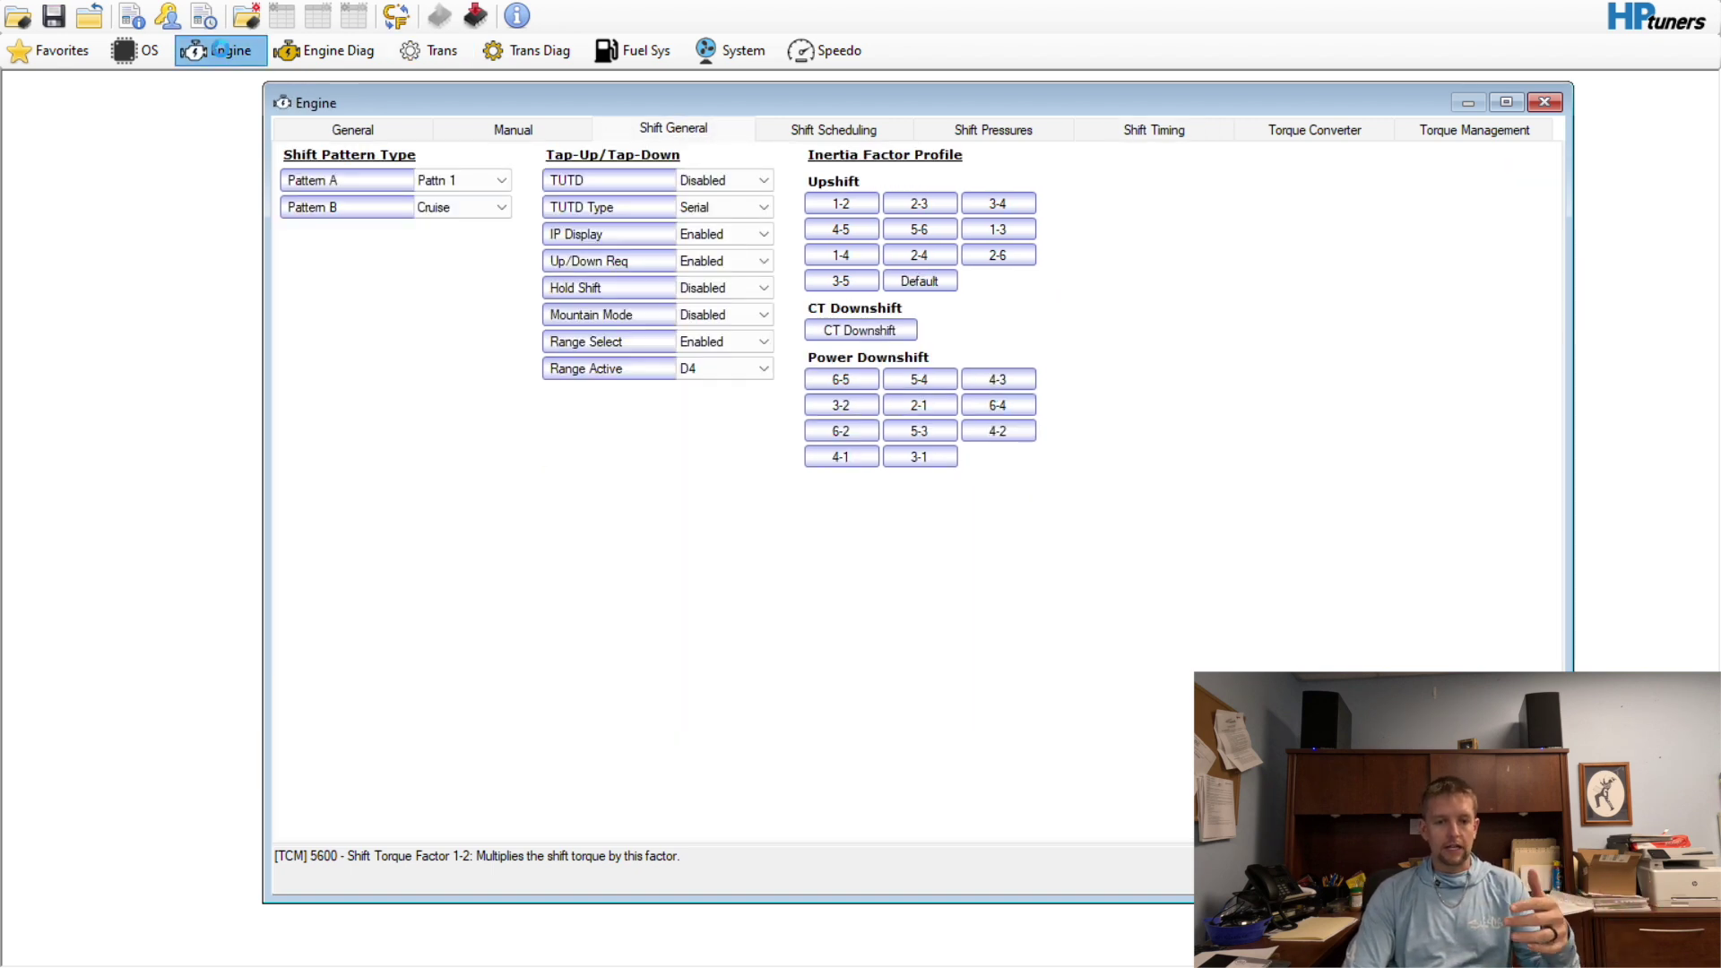
{"action": "left_click", "coordinate": [1085, 127]}
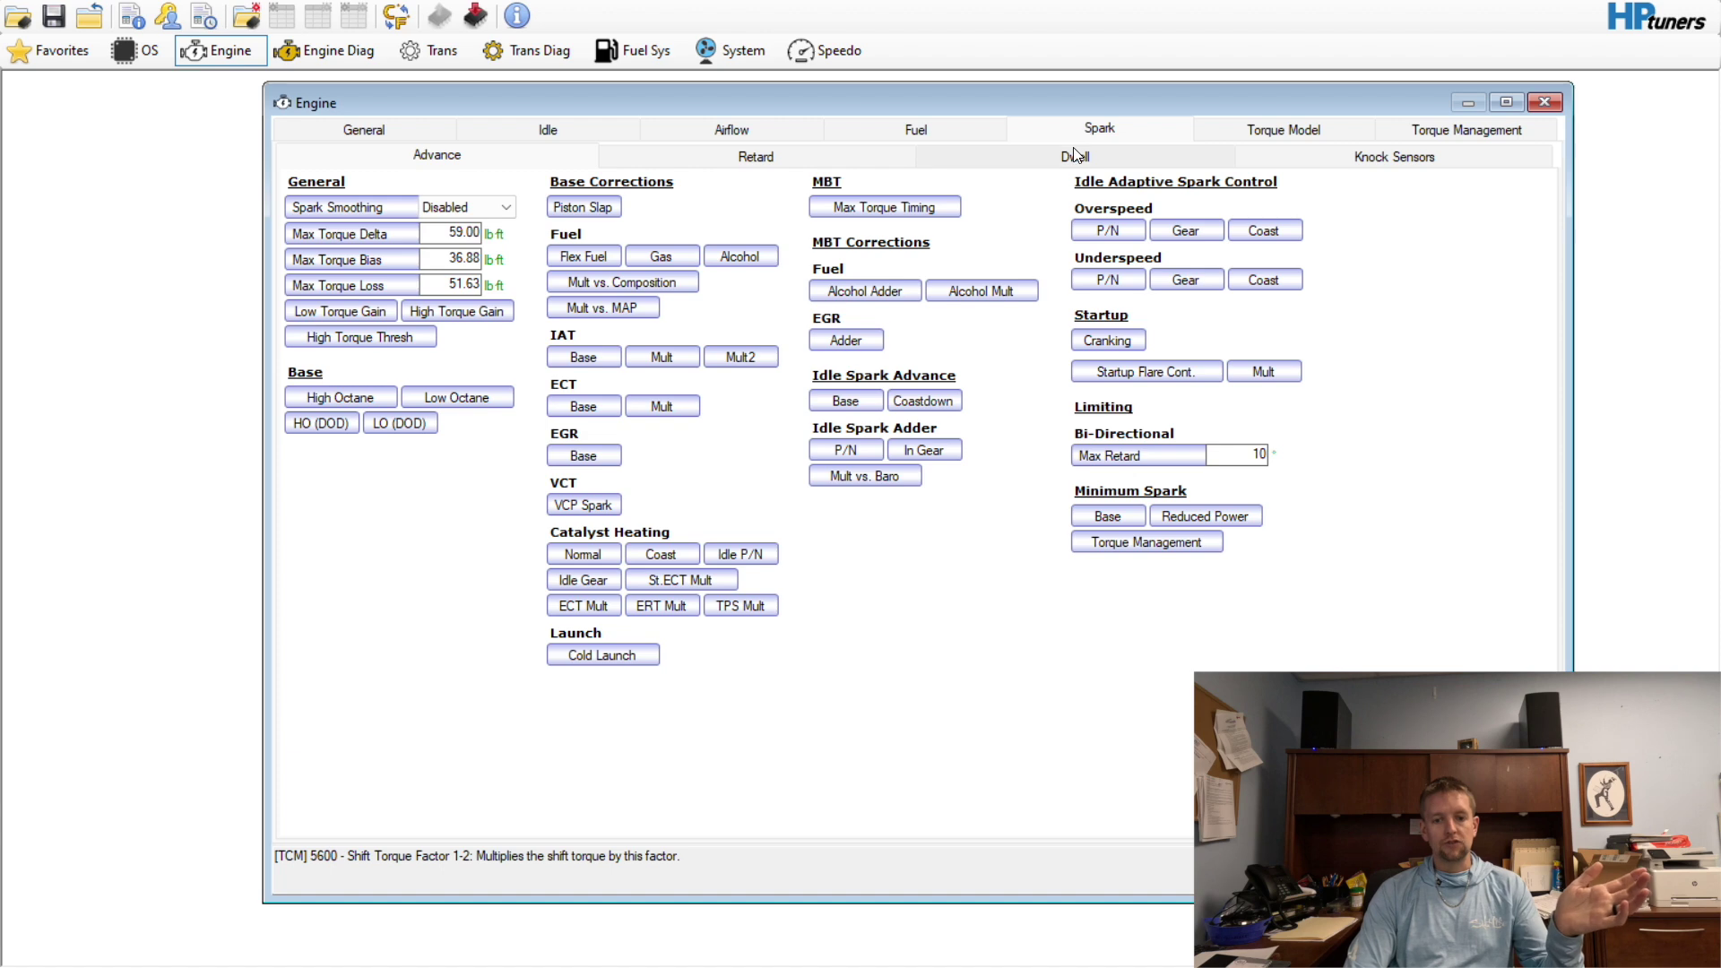
{"action": "left_click", "coordinate": [1108, 516]}
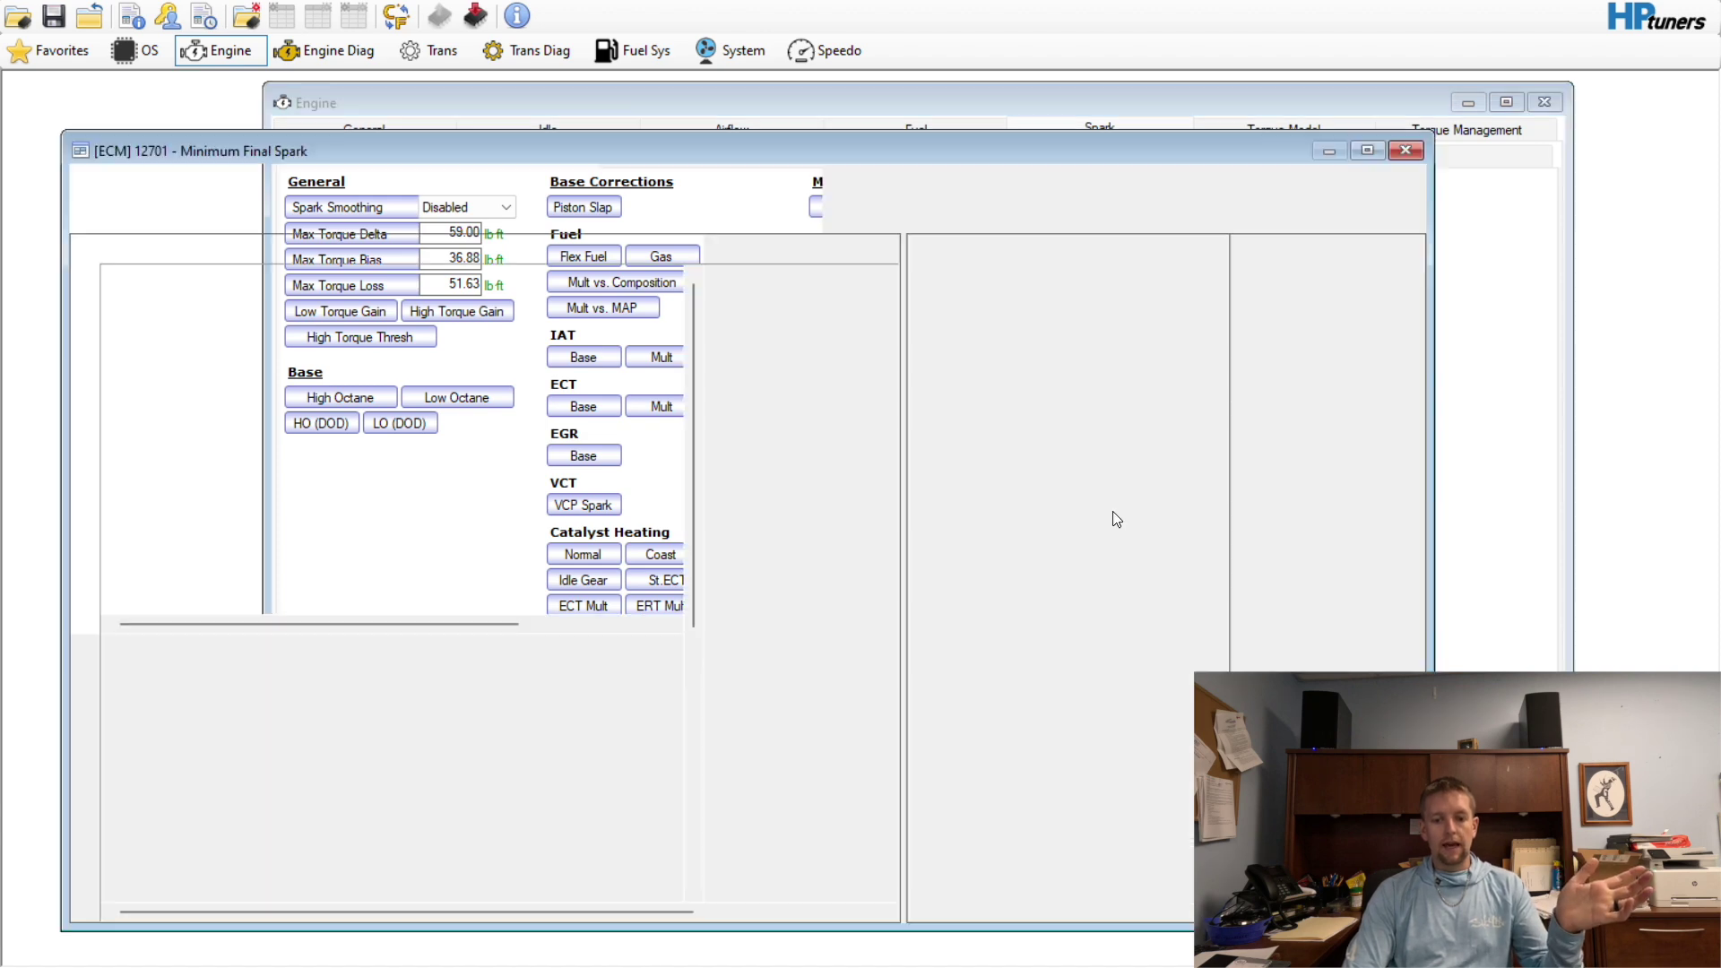
Set the 1,024–3,072 RPM by 0.28–0.56 g block of Minimum Final Spark to 5.00
{"action": "left_click", "coordinate": [1116, 520]}
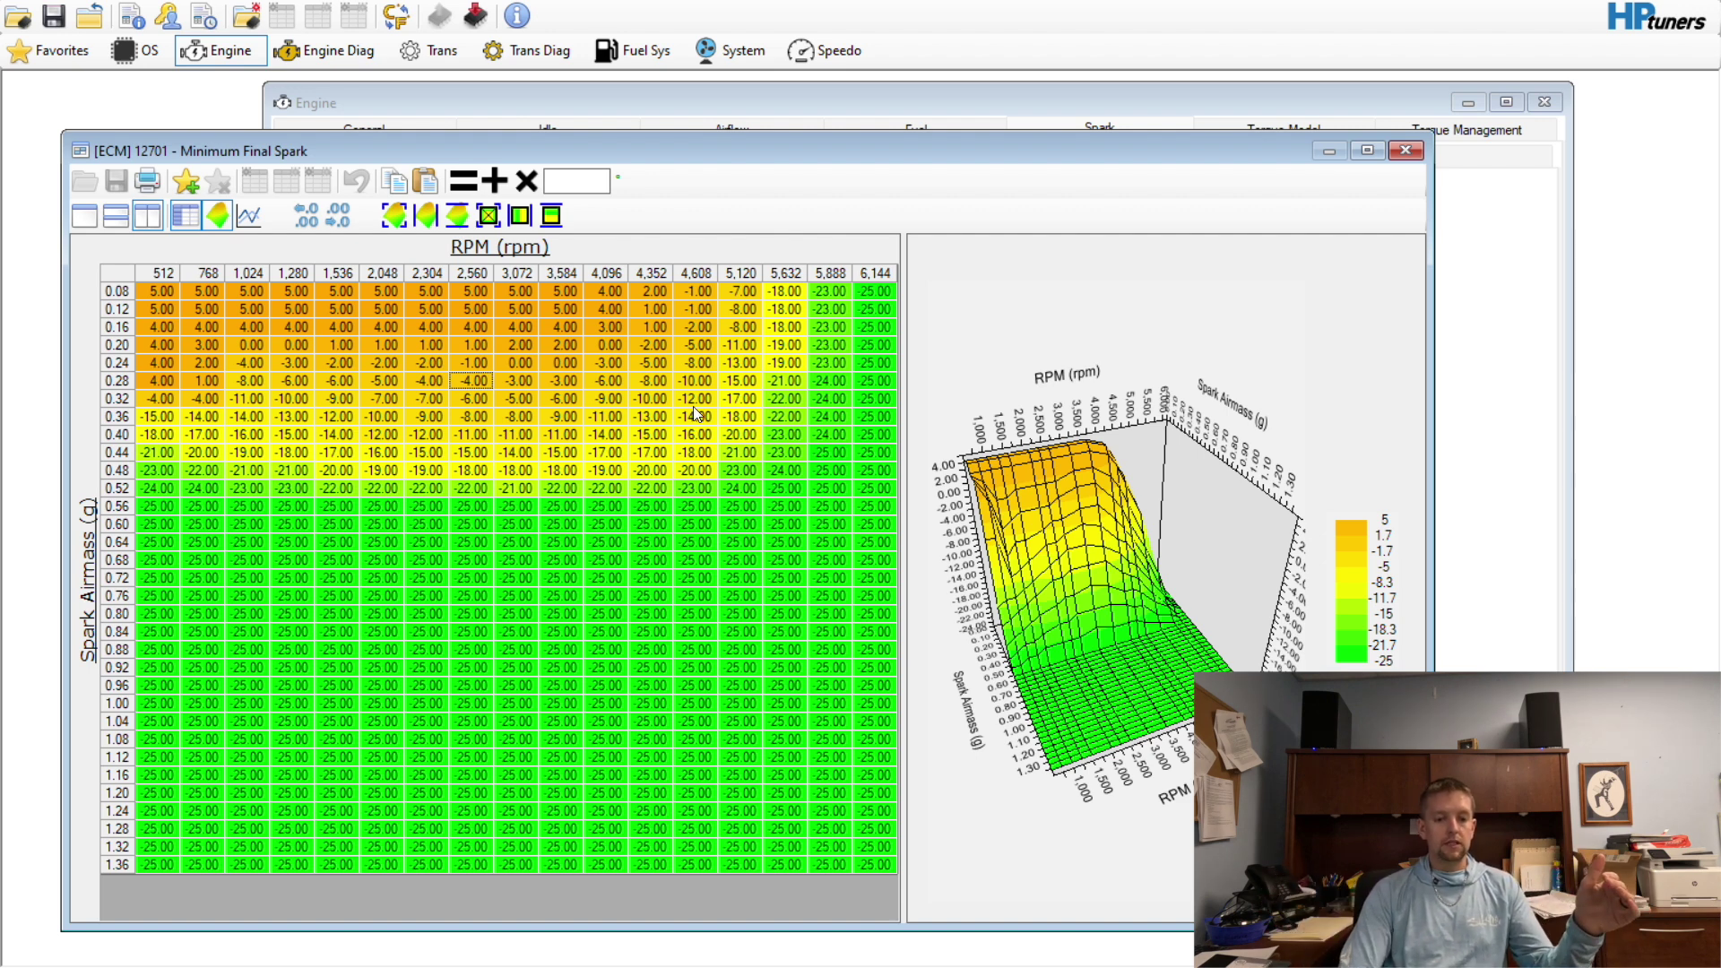
{"action": "left_click_drag", "start_coordinate": [235, 384], "coordinate": [504, 505]}
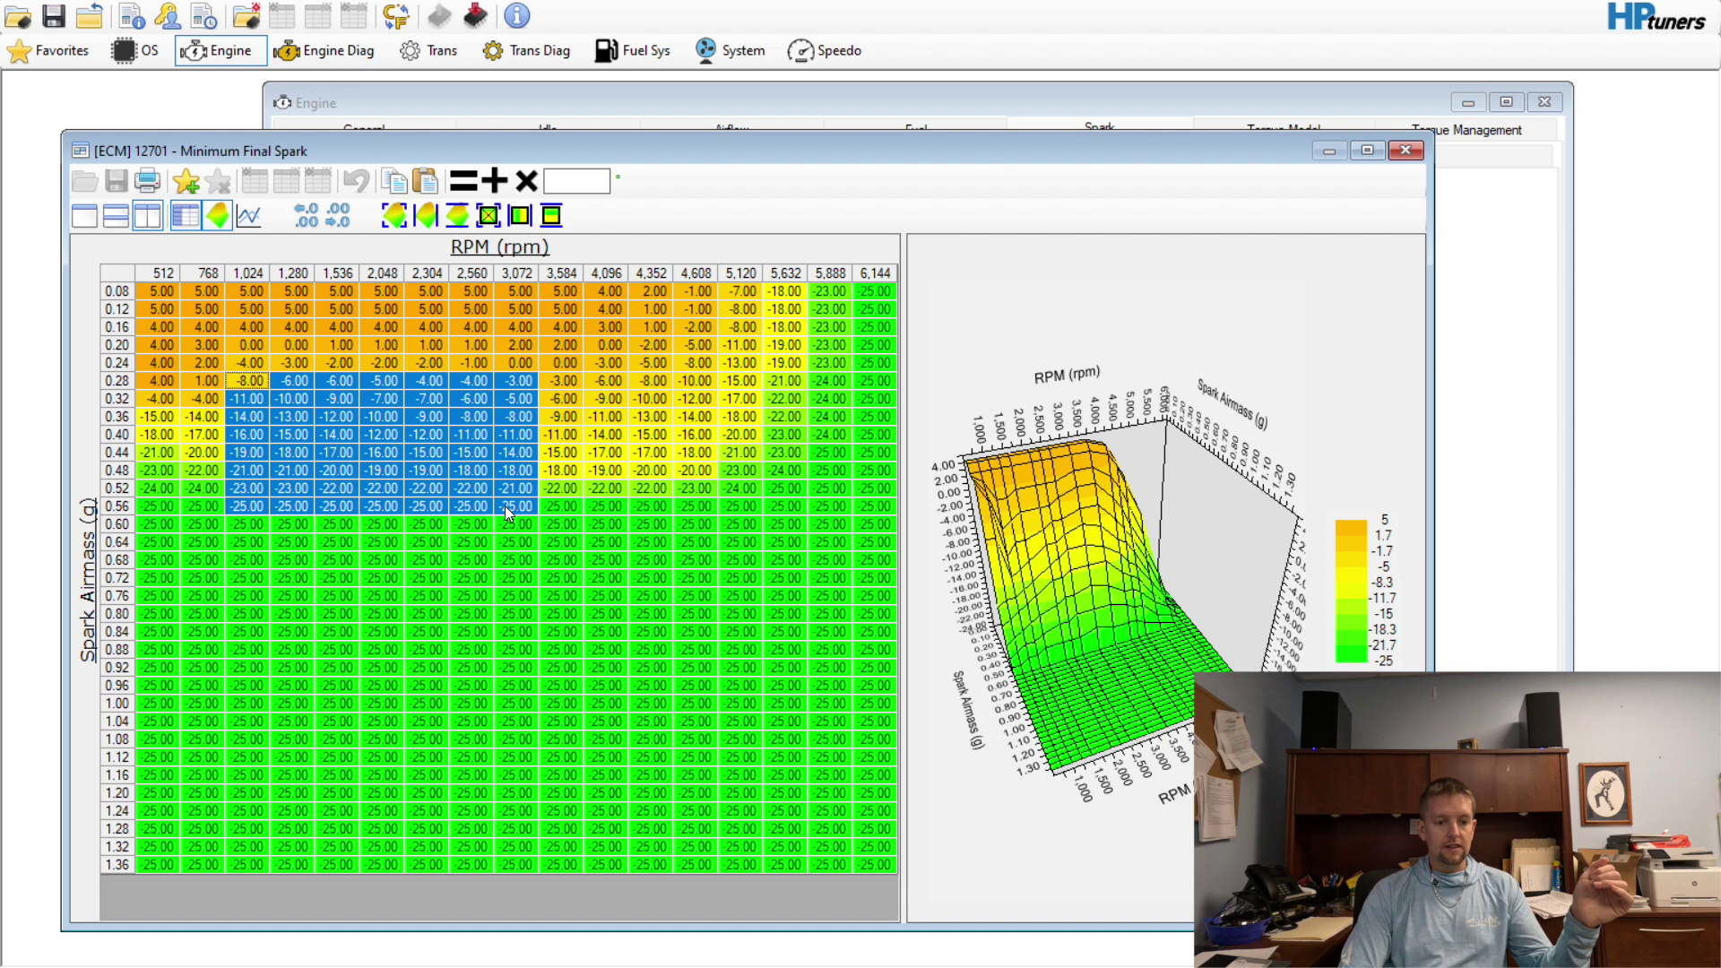
{"action": "type", "text": "5"}
{"action": "key", "text": "Return"}
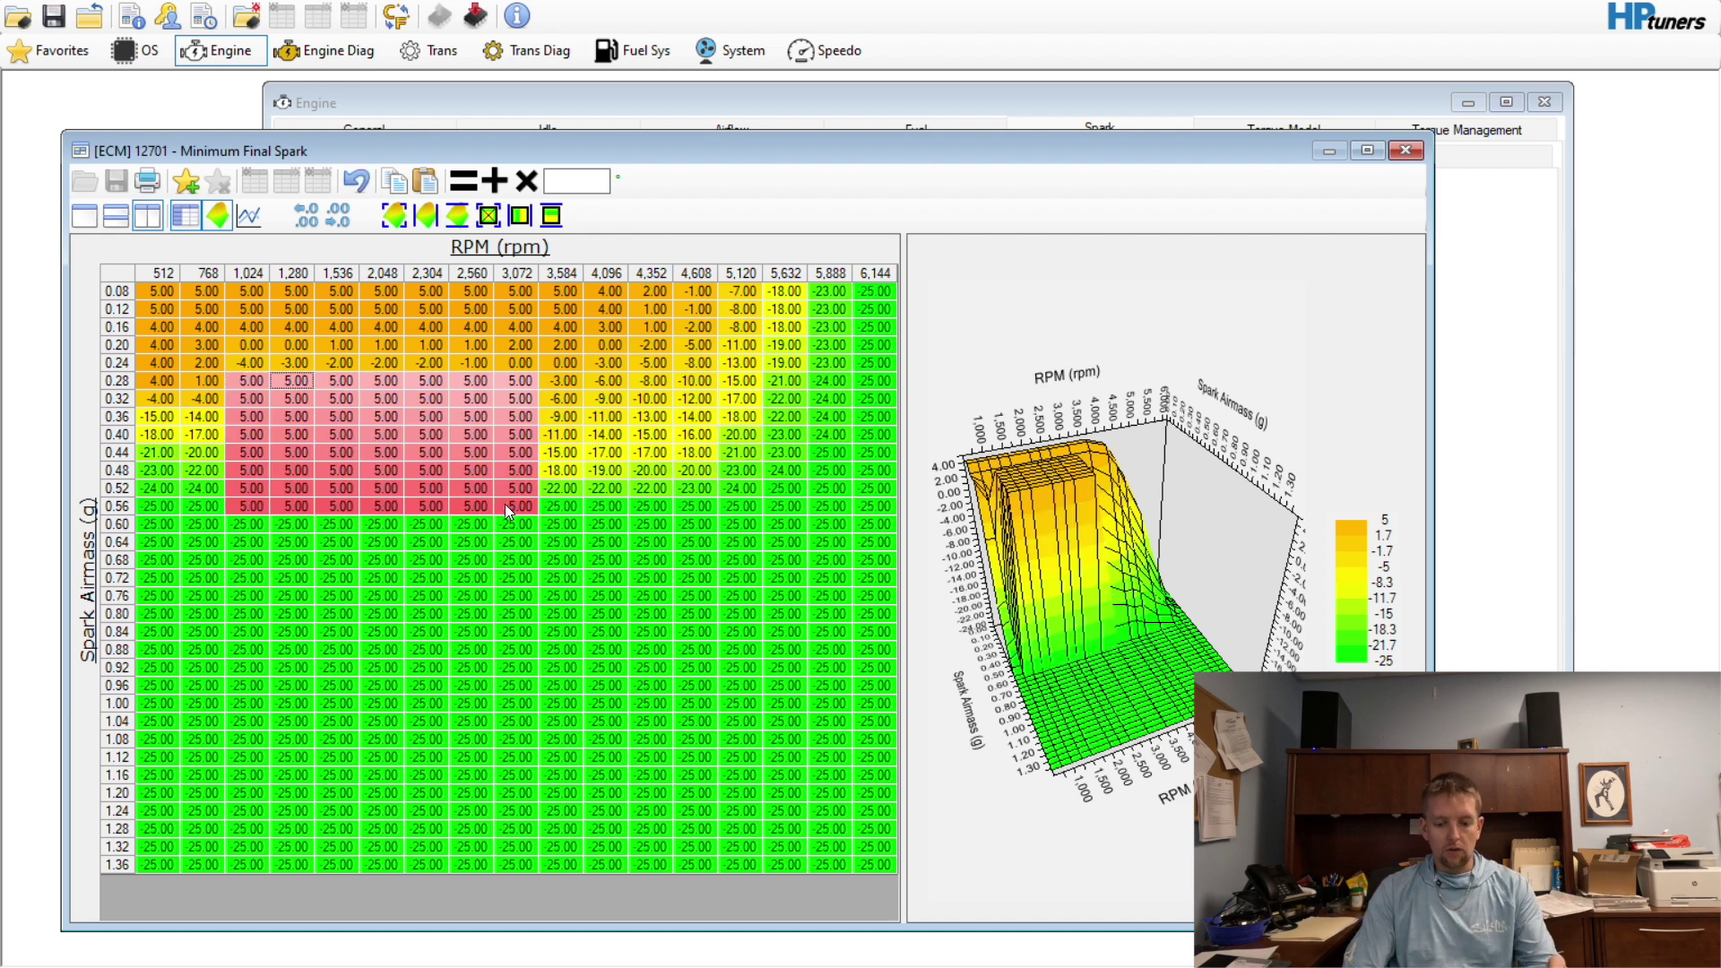
Smooth the wider 0.20–0.76 g region around the 5.00 block, then close the table
{"action": "left_click_drag", "start_coordinate": [208, 345], "coordinate": [883, 867]}
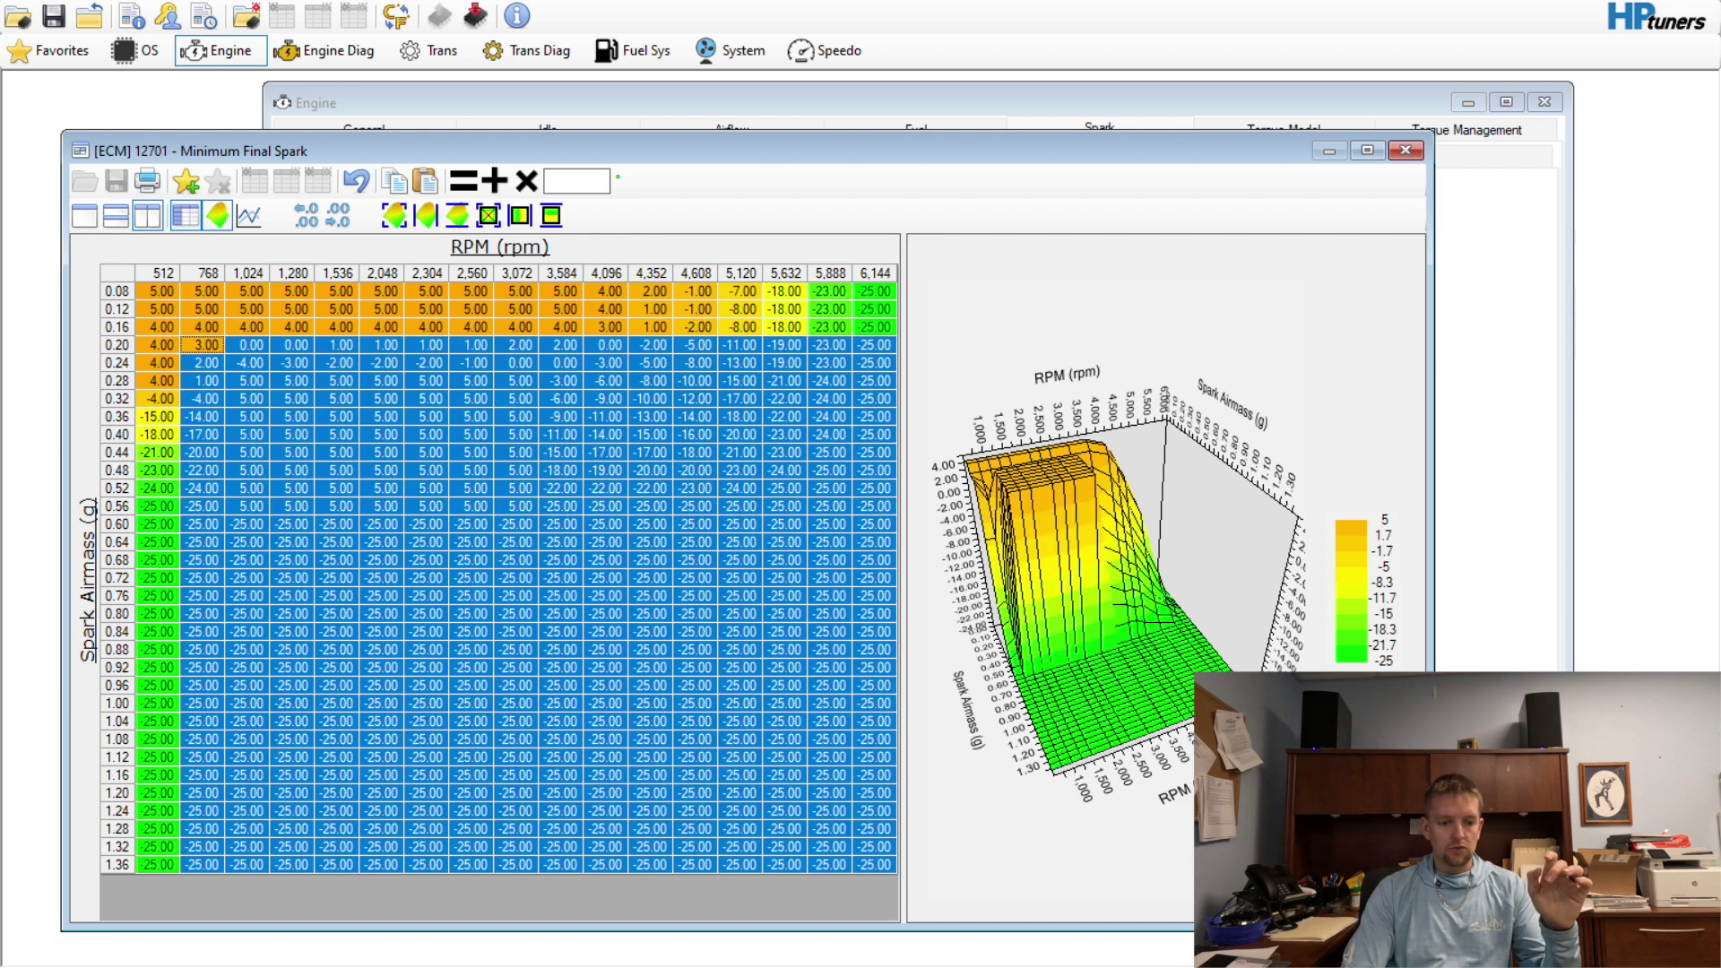
{"action": "left_click", "coordinate": [394, 216]}
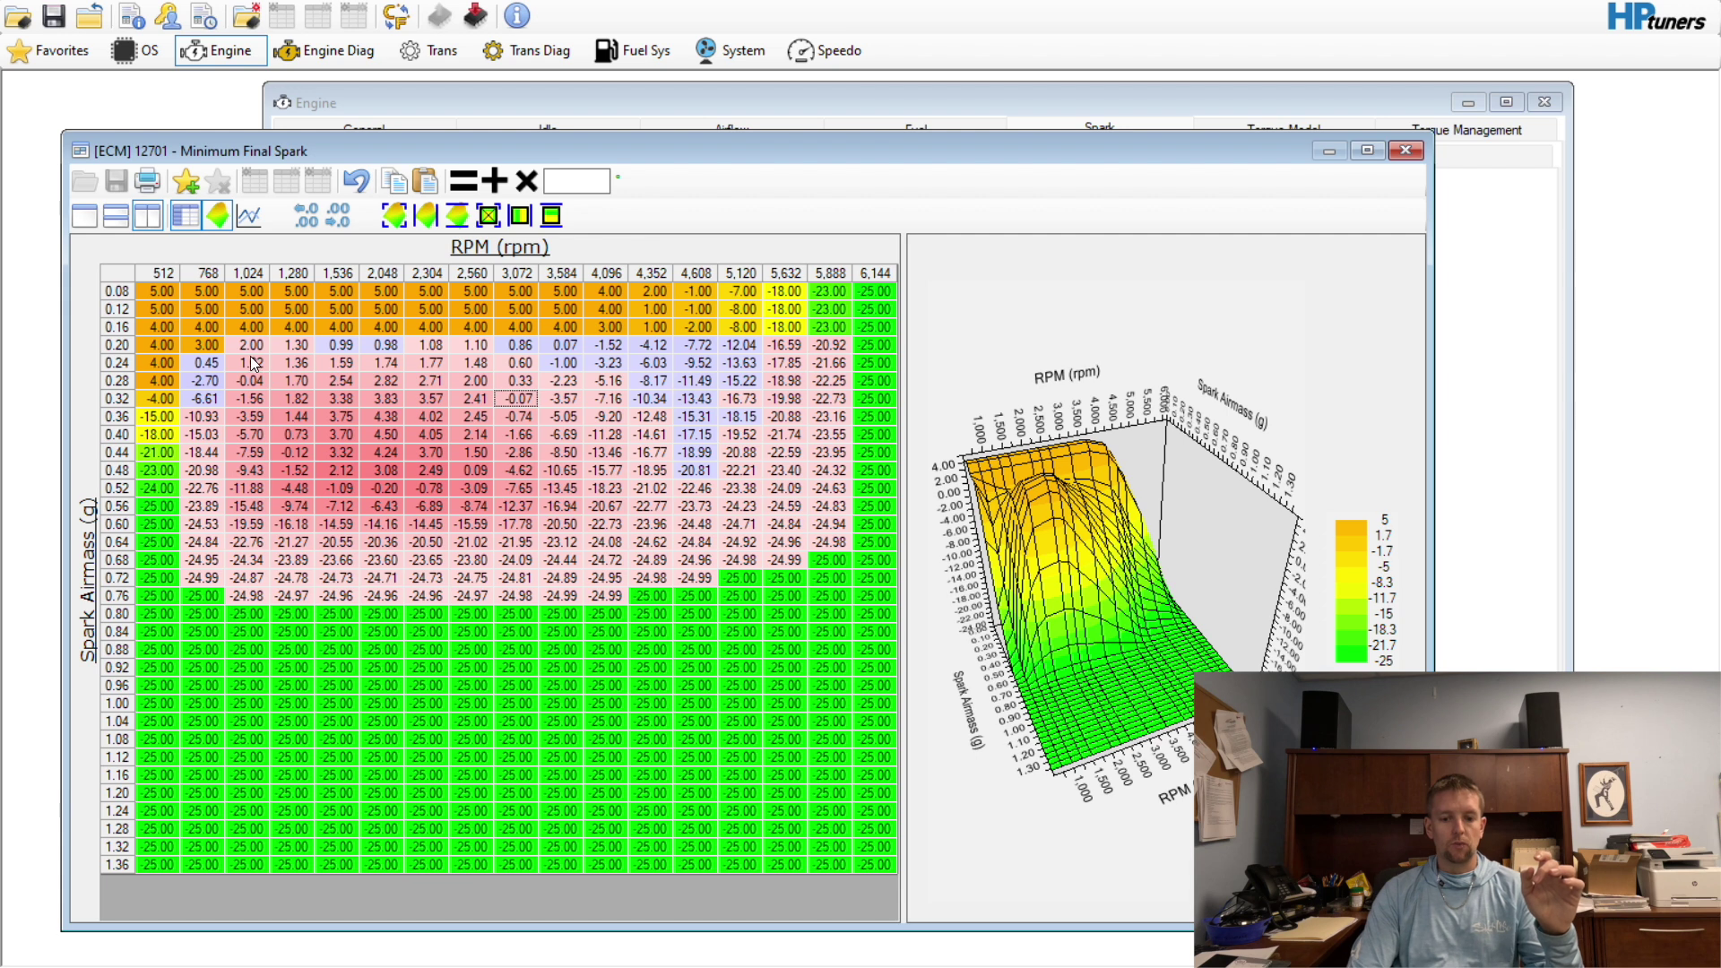
{"action": "left_click_drag", "start_coordinate": [291, 541], "coordinate": [606, 649]}
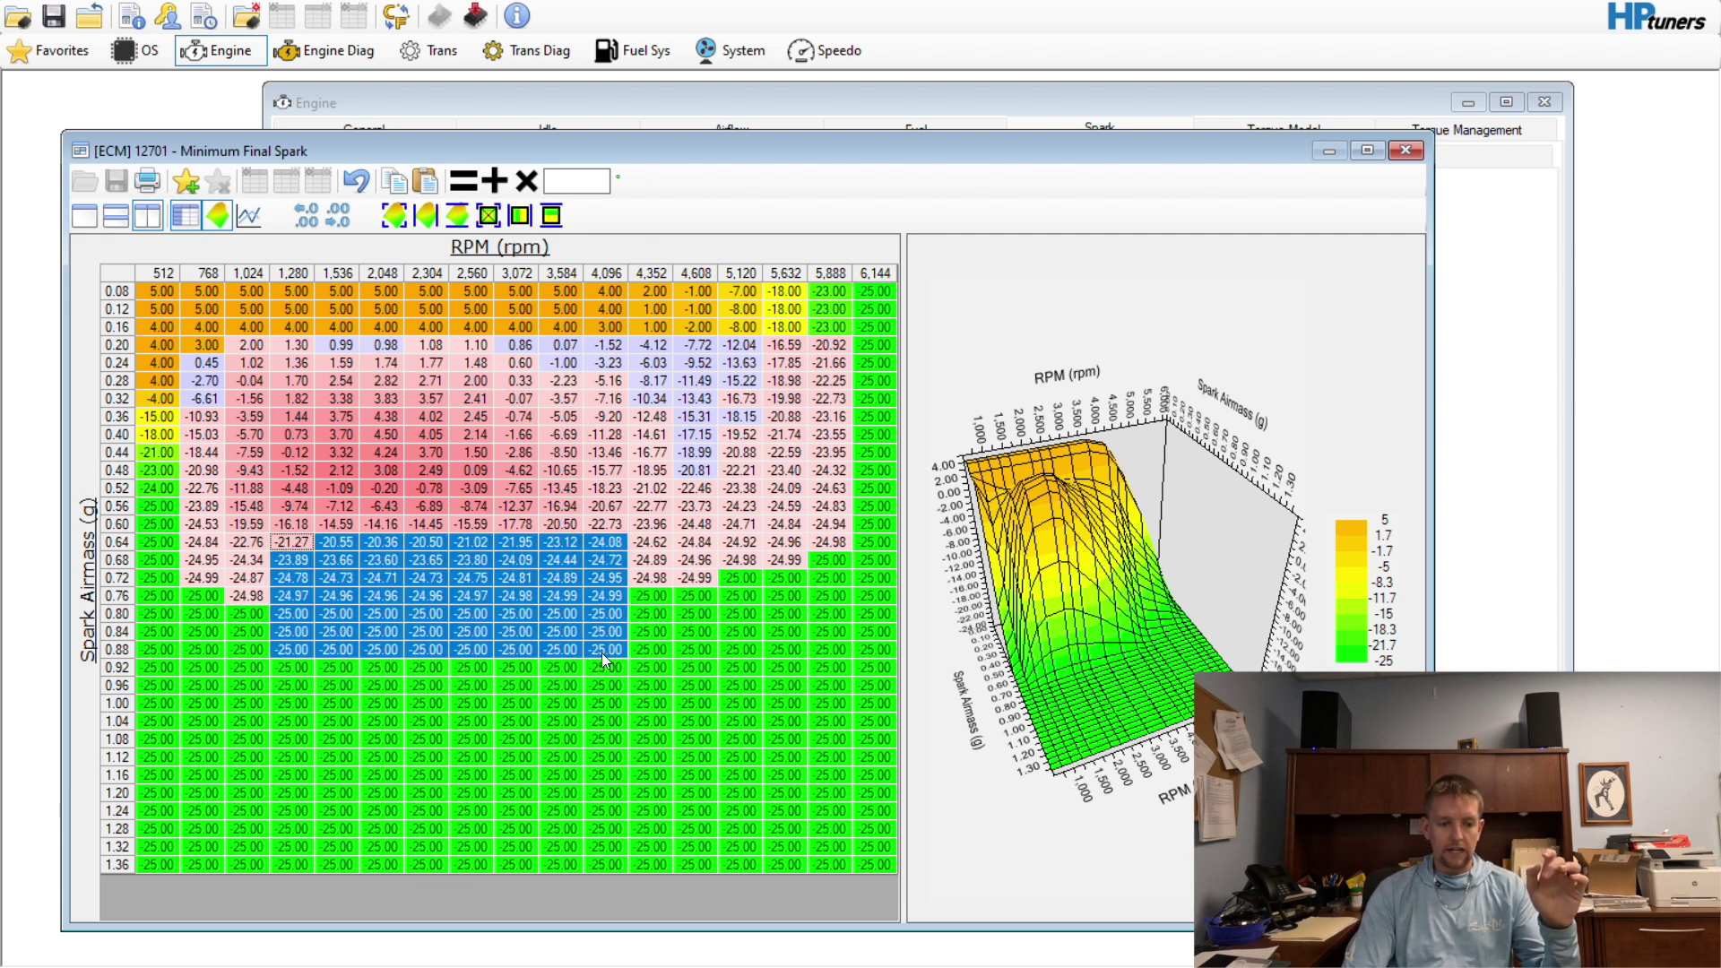
{"action": "left_click", "coordinate": [606, 649]}
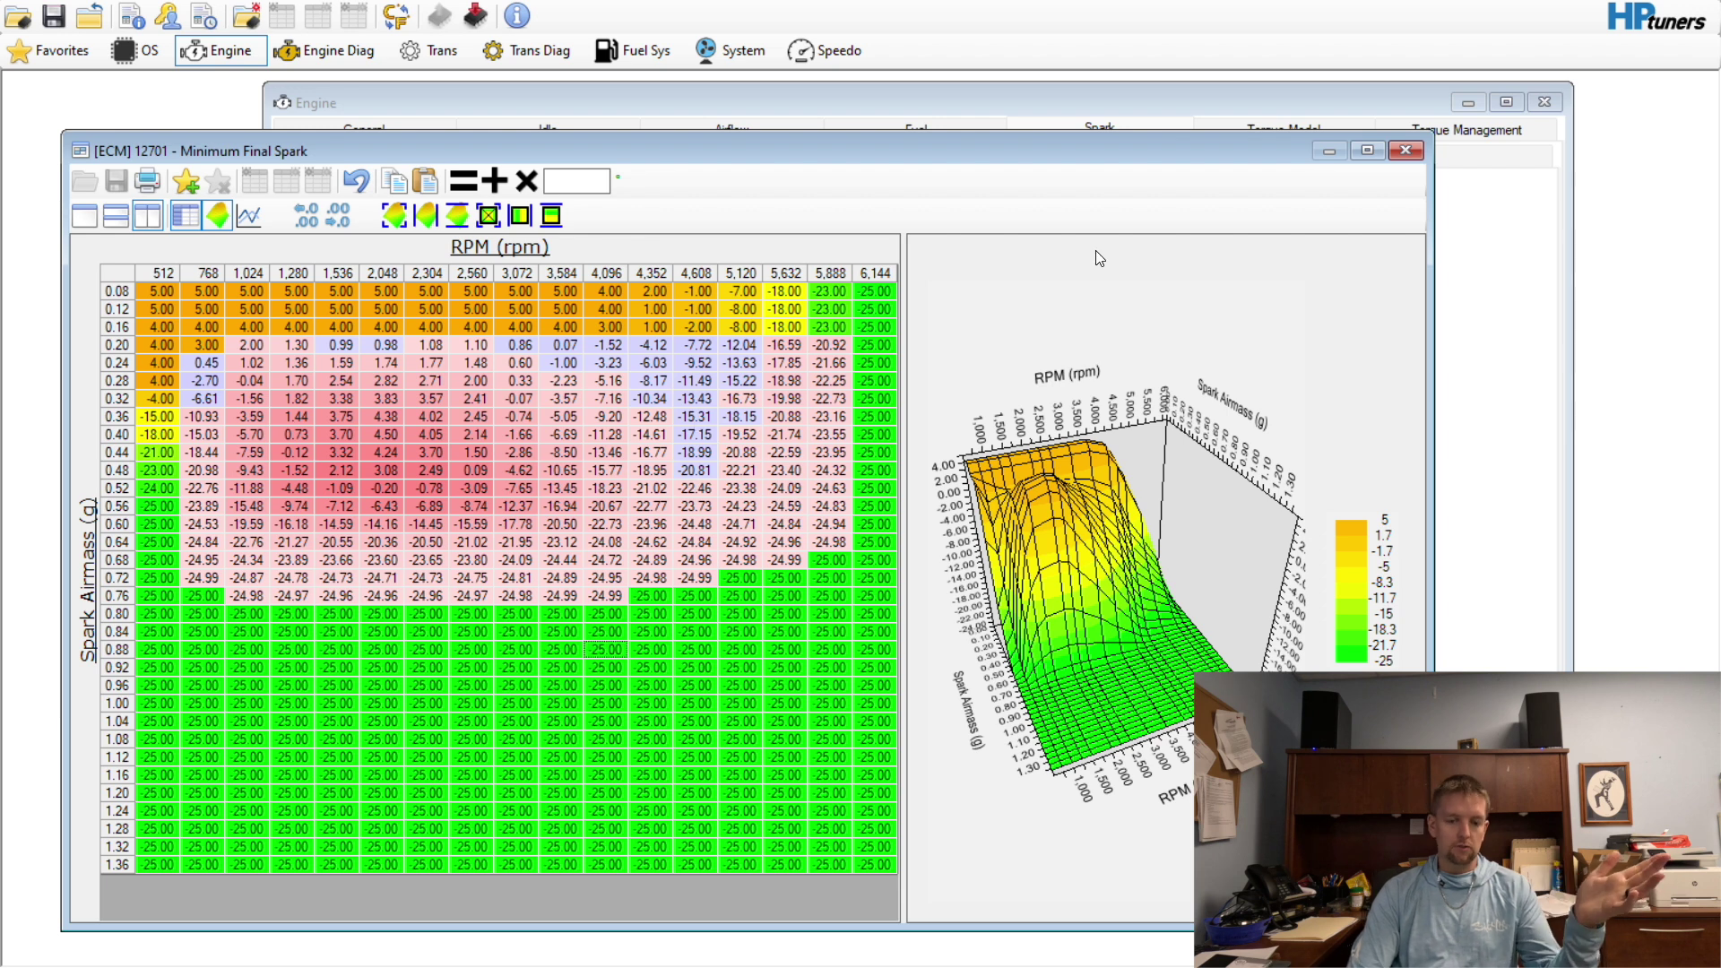
{"action": "left_click", "coordinate": [1405, 150]}
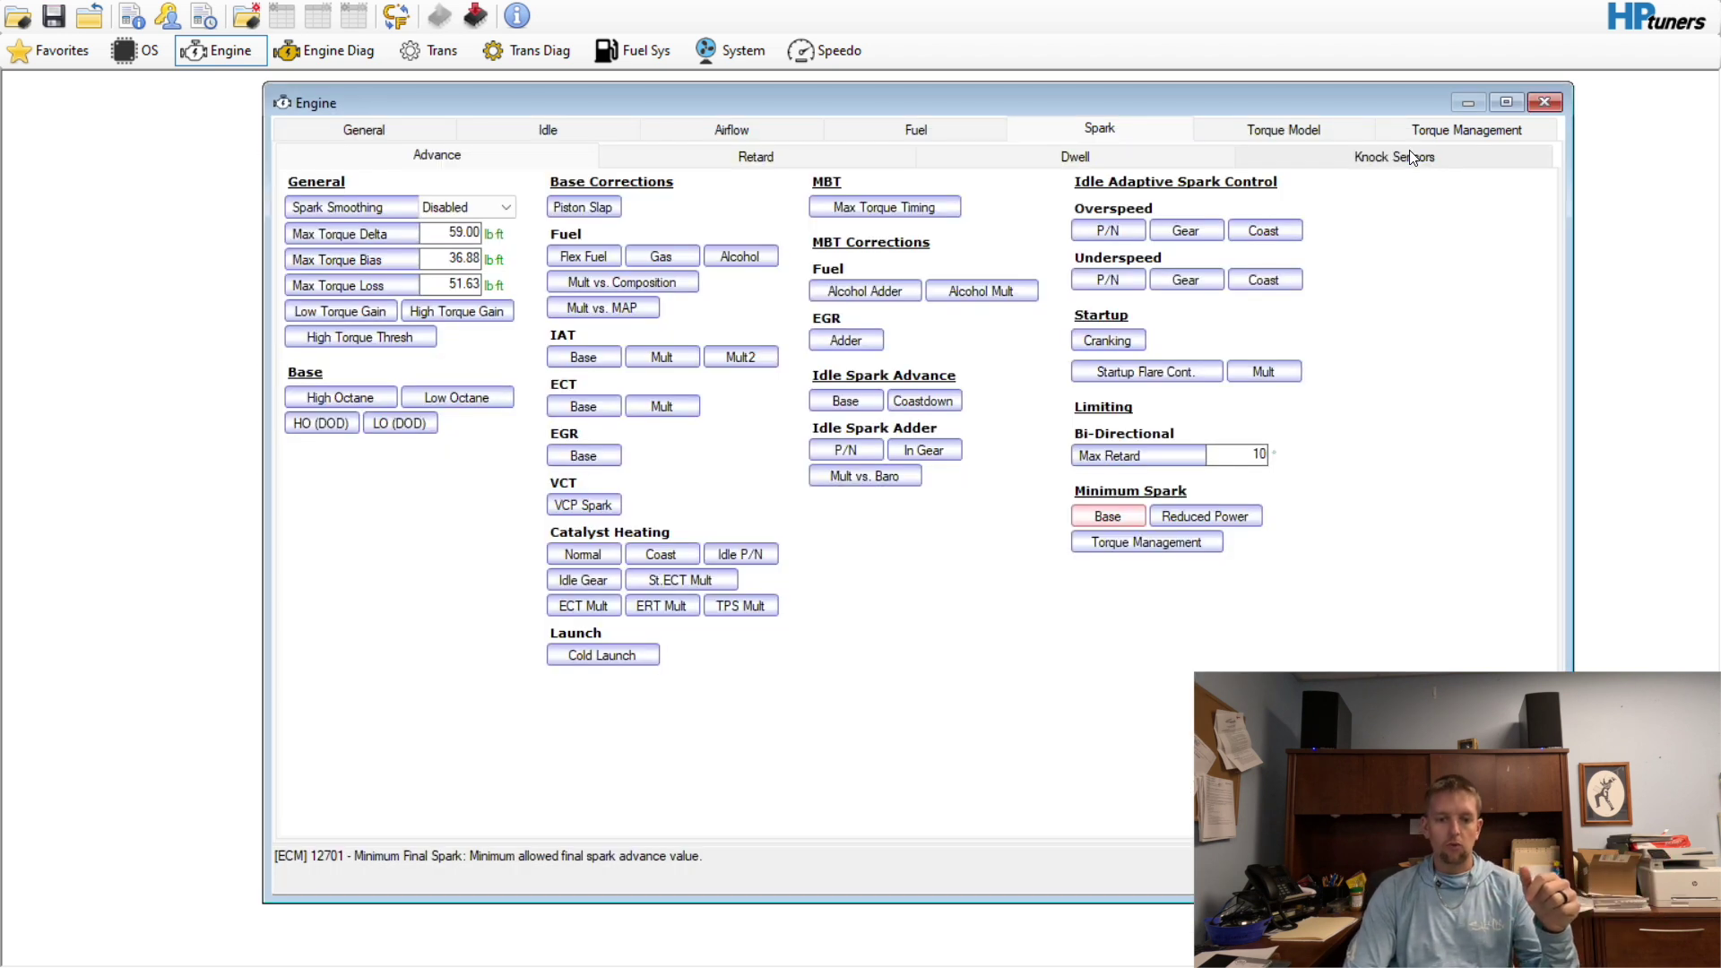
Review the transmission Shift Scheduling tables and the Downshift, Upshift and Adaptive shift pressure pages
{"action": "left_click", "coordinate": [432, 50]}
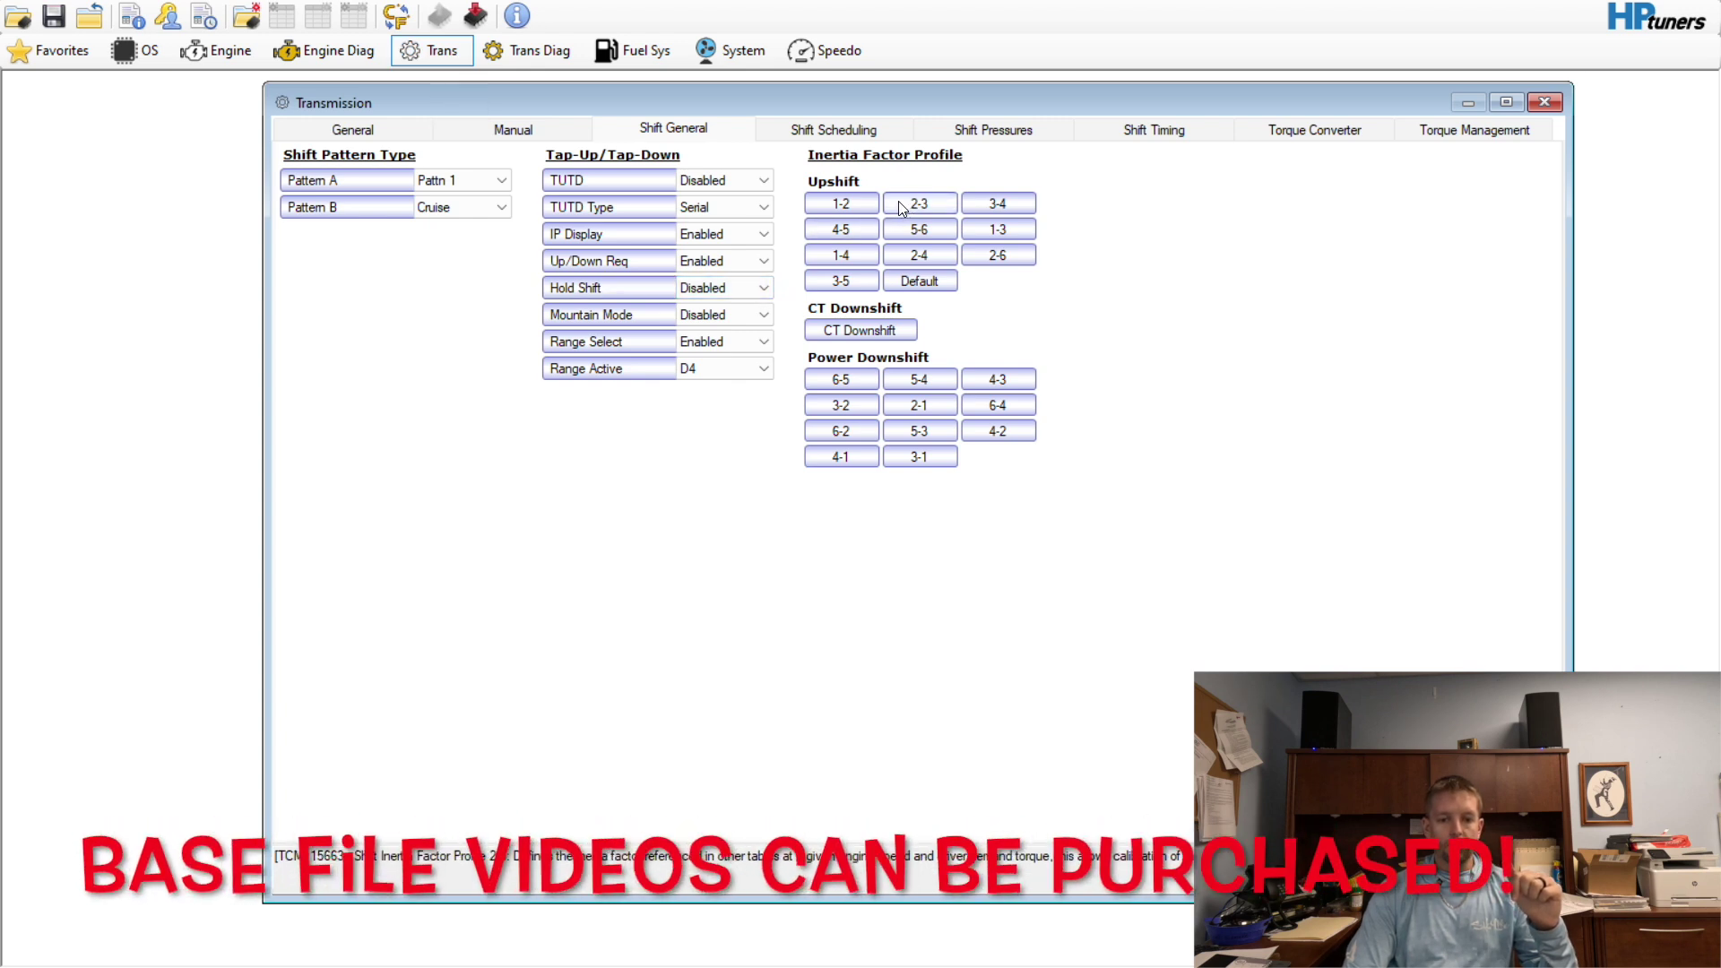
{"action": "left_click", "coordinate": [831, 133]}
{"action": "left_click", "coordinate": [986, 131]}
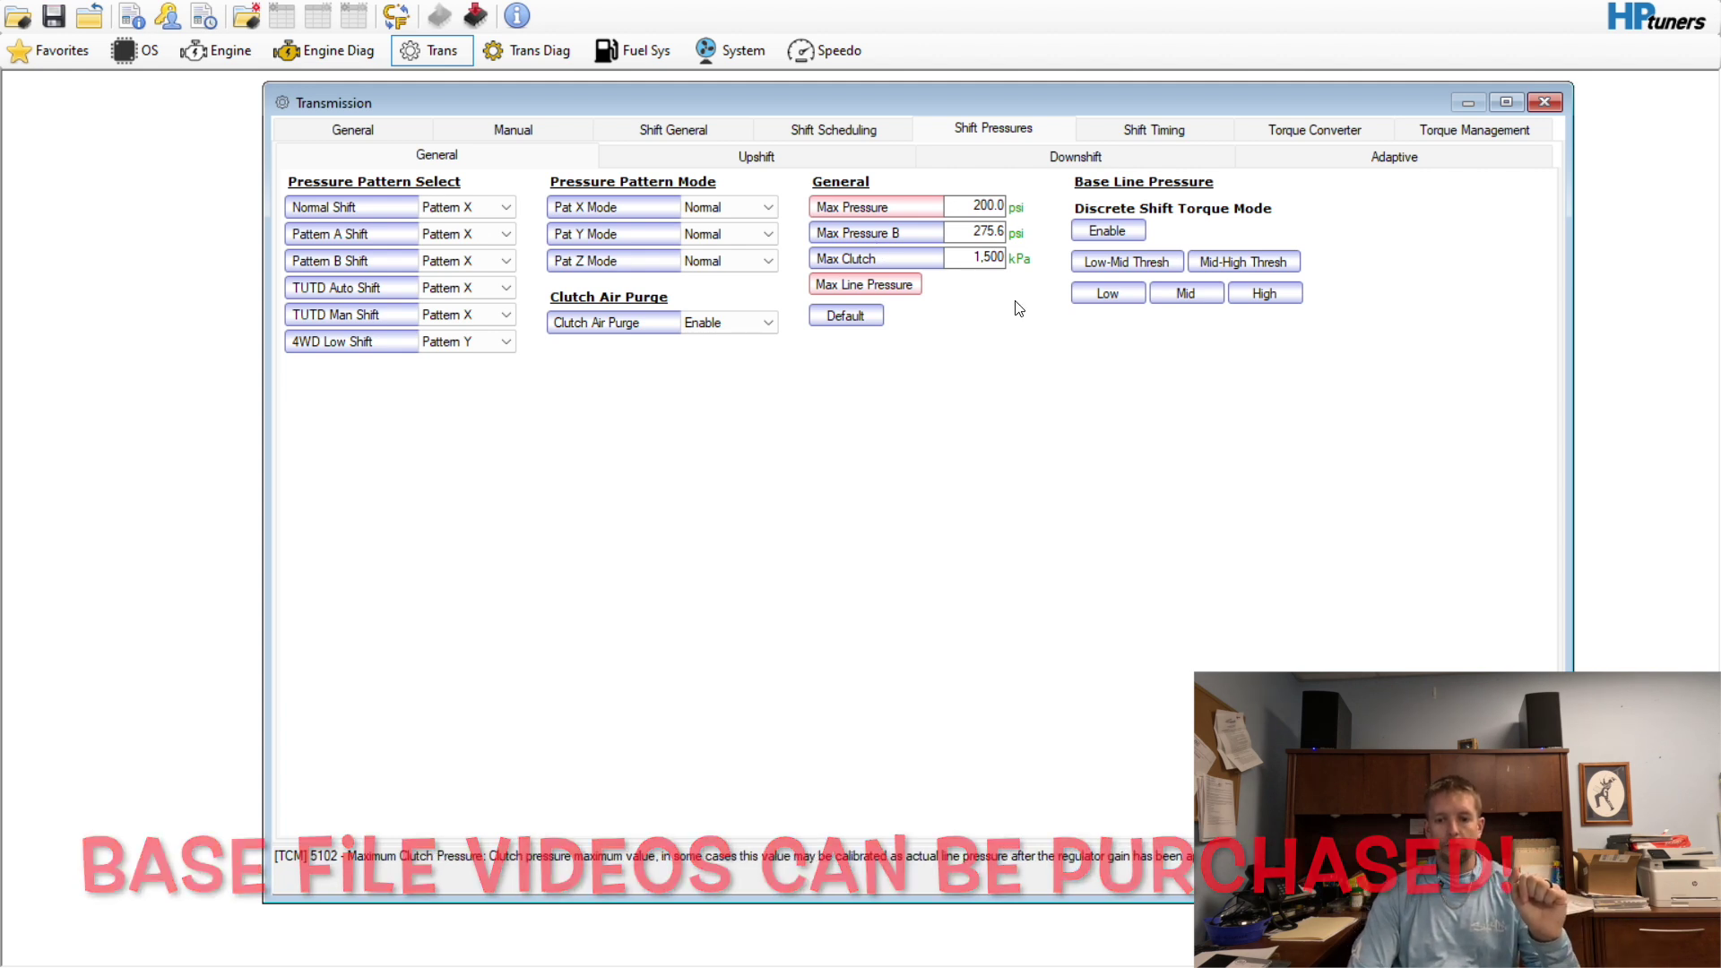
{"action": "left_click", "coordinate": [1073, 156]}
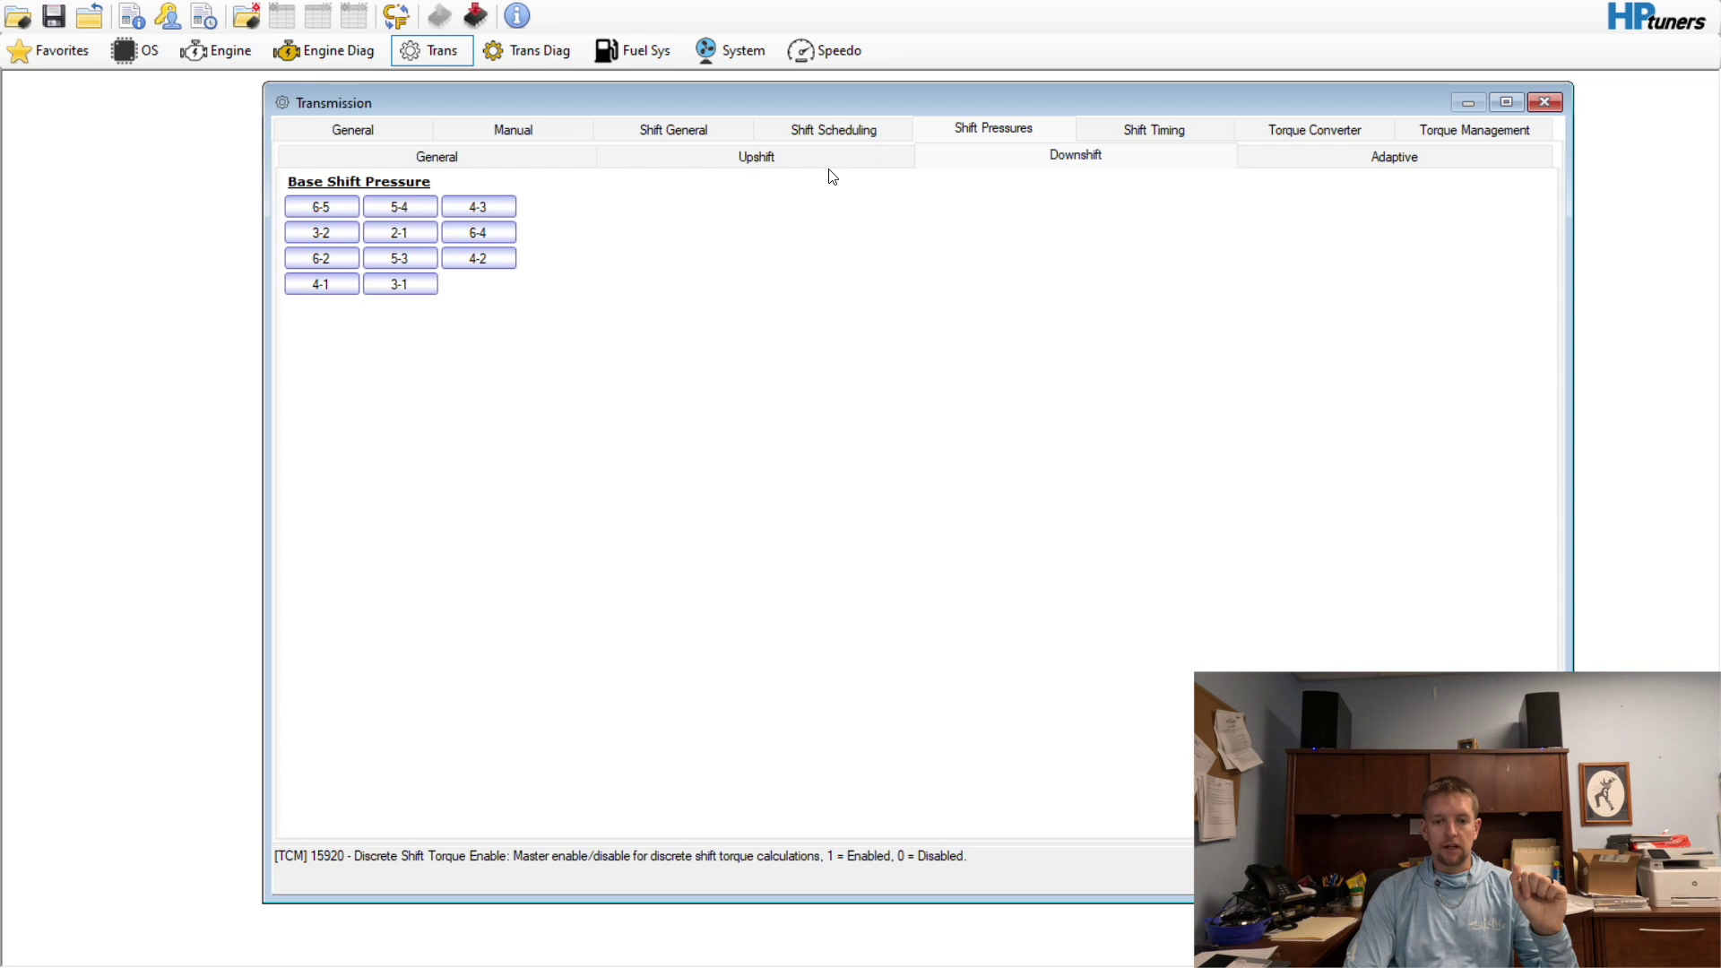
{"action": "left_click", "coordinate": [863, 158]}
{"action": "left_click", "coordinate": [1299, 150]}
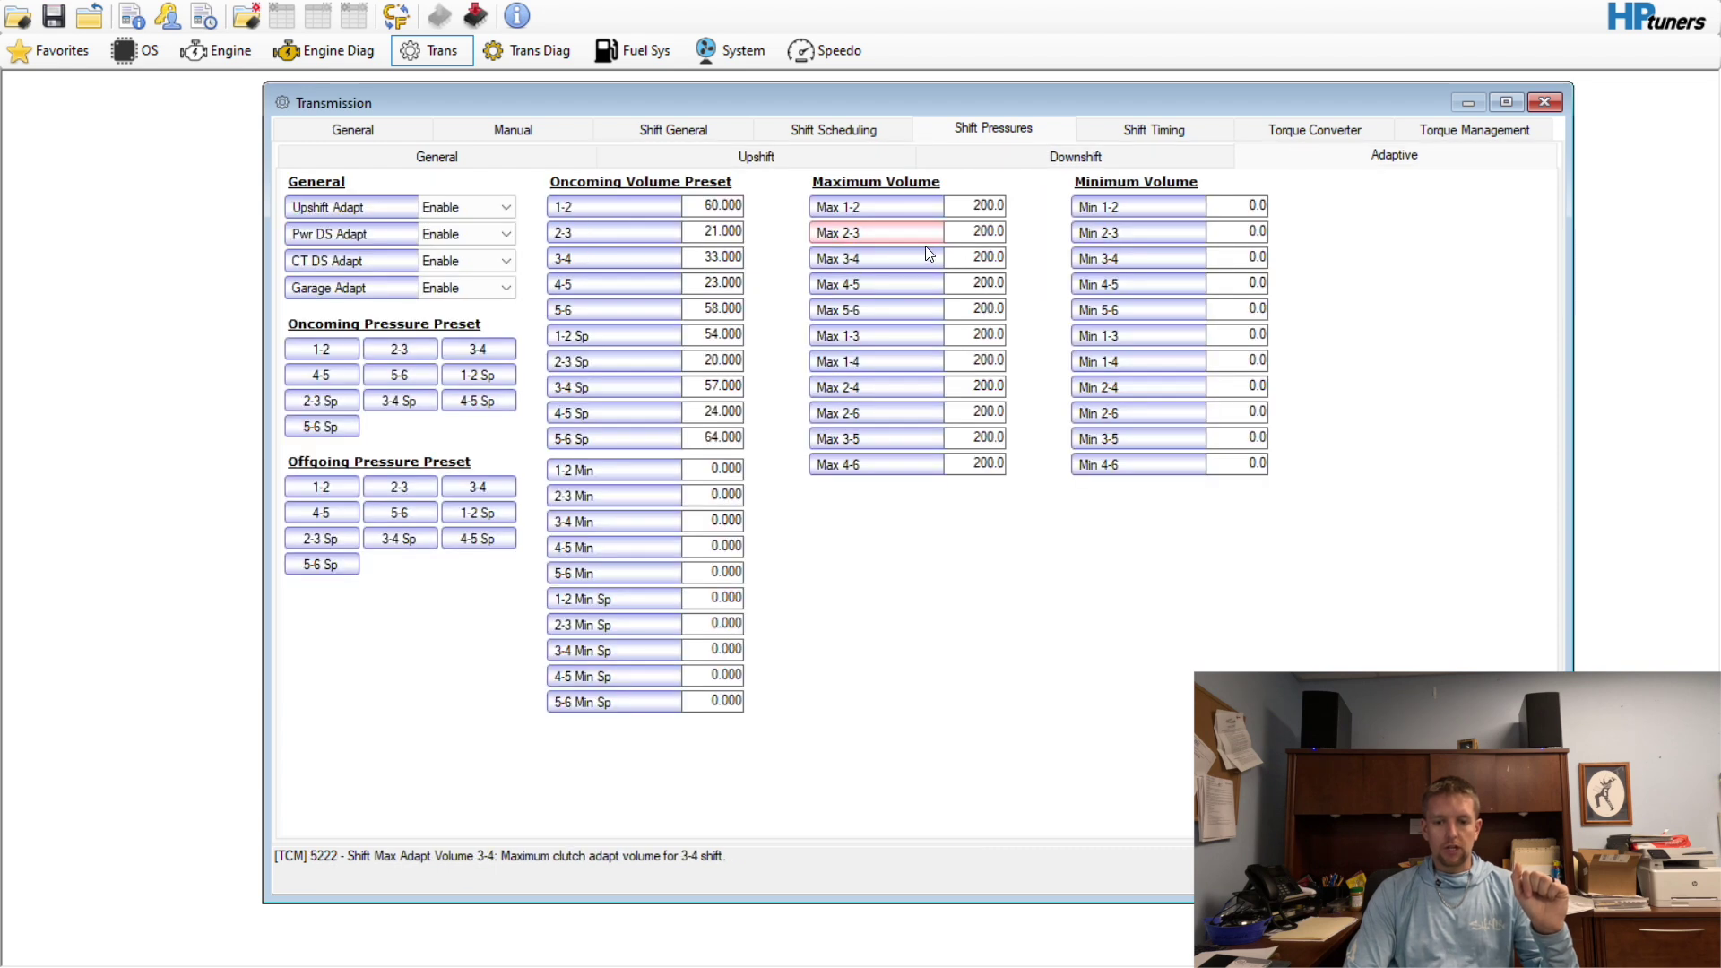
Look over Torque Management, then return to Shift Pressures General showing Max Pressure 200.0 psi
{"action": "left_click", "coordinate": [1466, 133]}
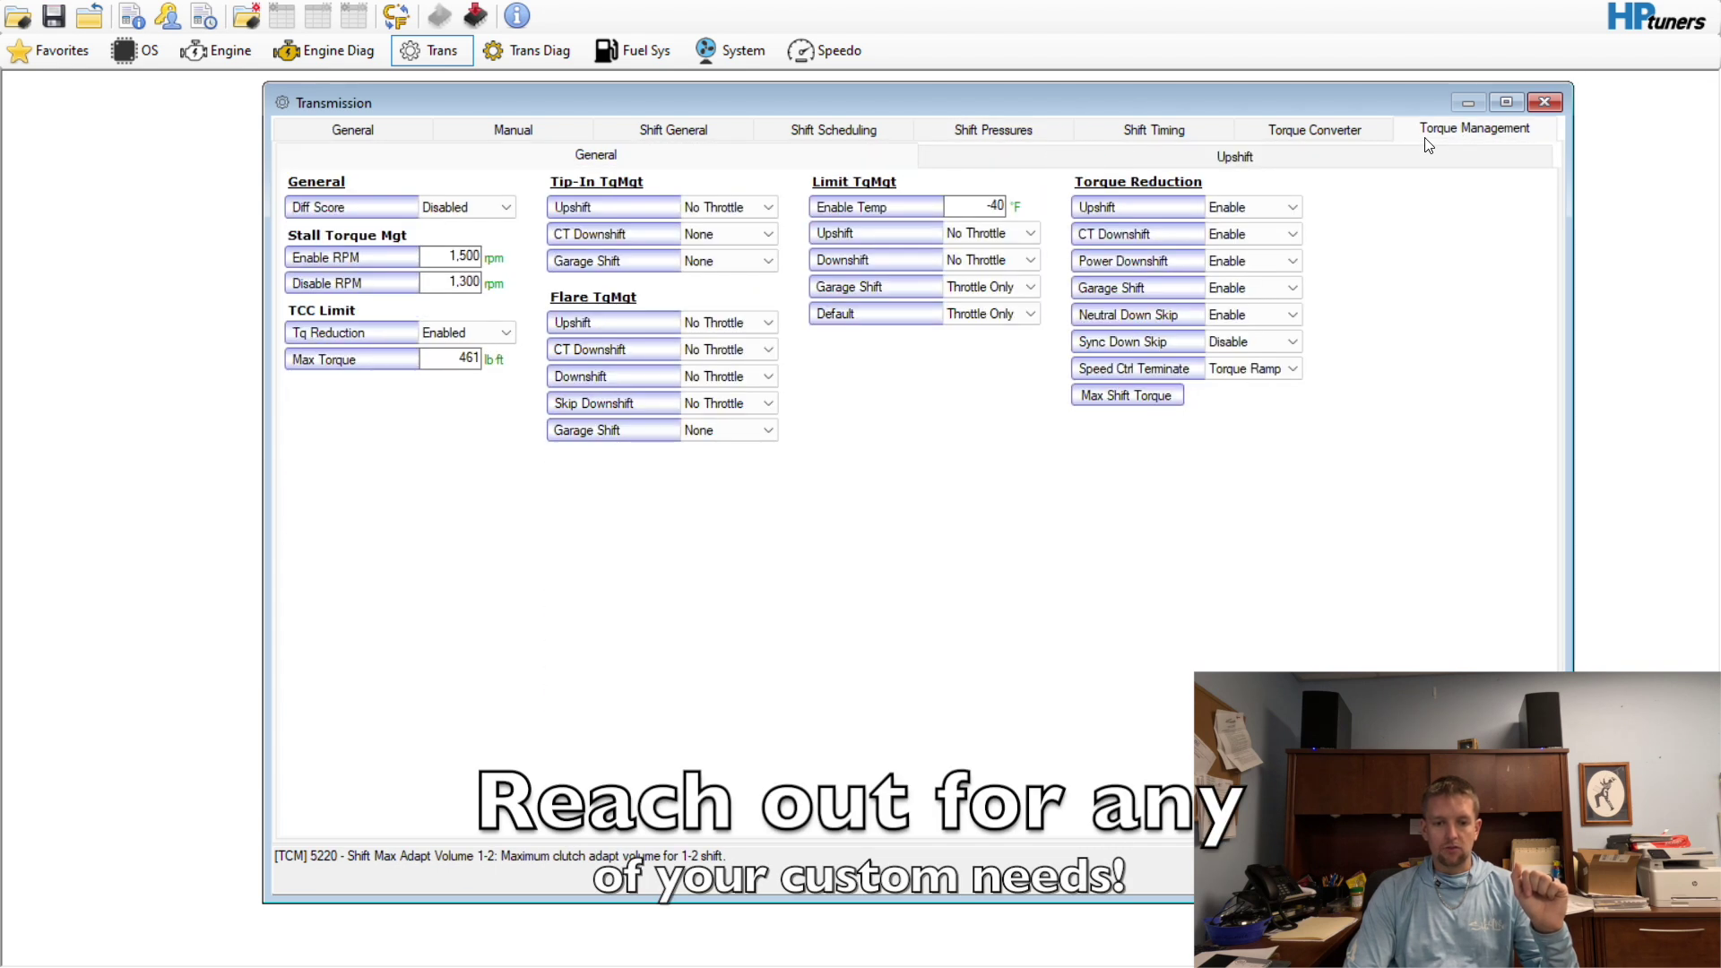
{"action": "left_click", "coordinate": [1346, 159]}
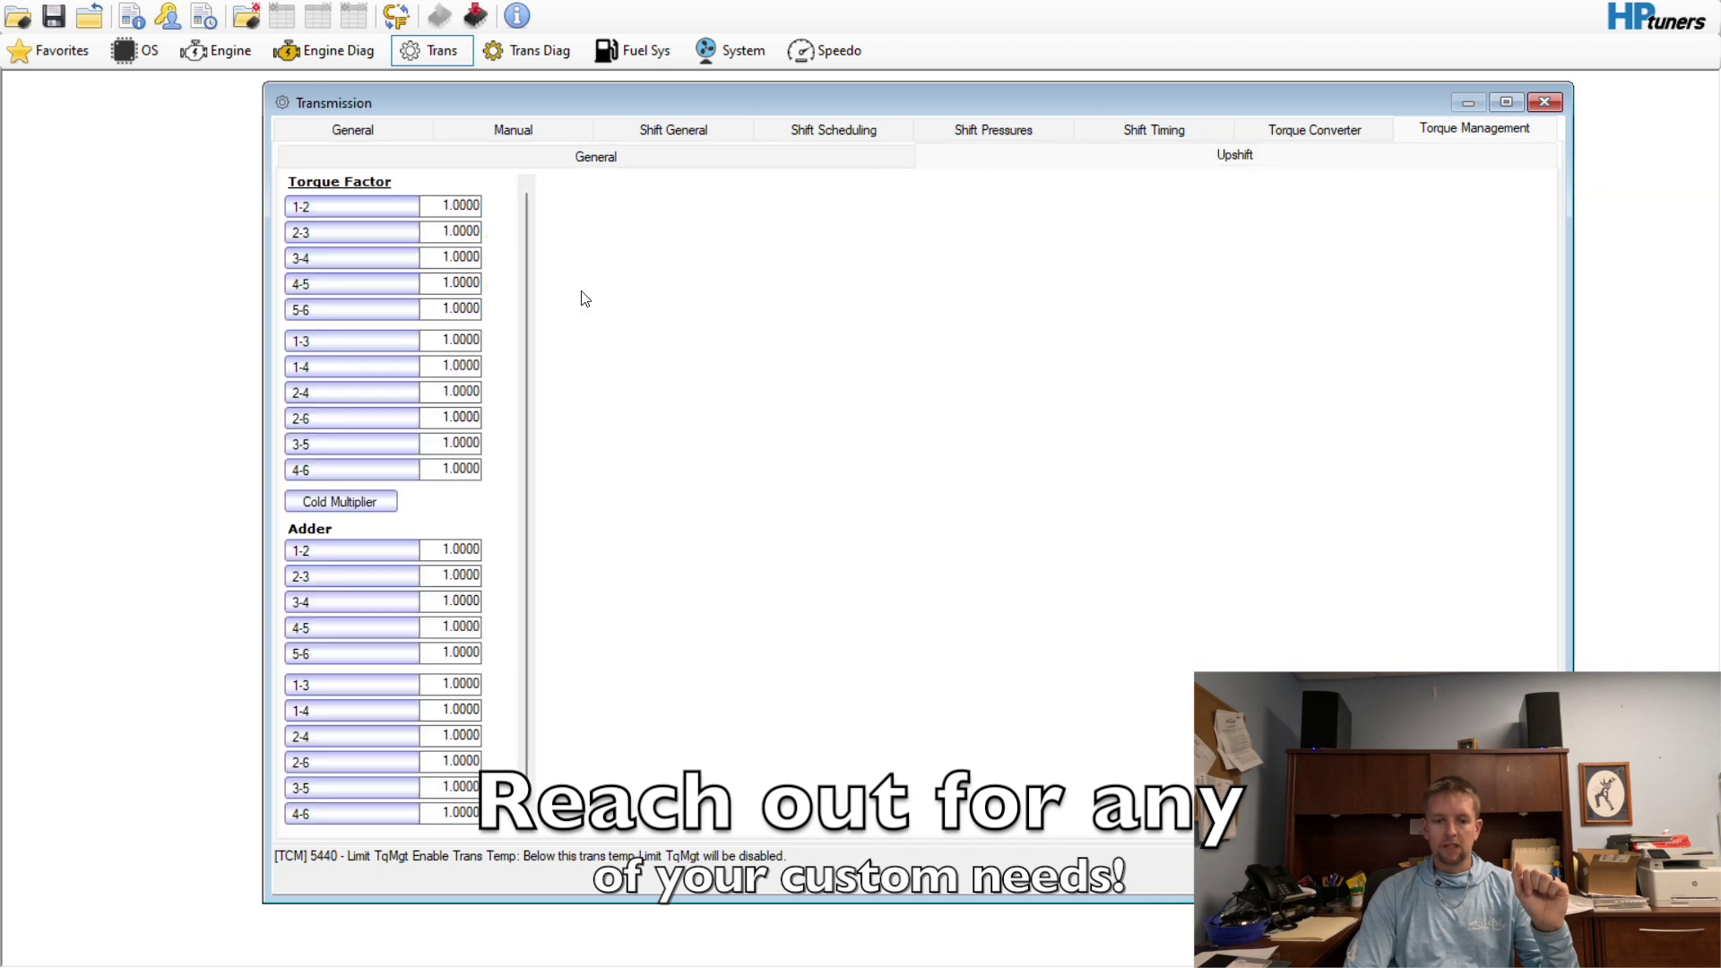
{"action": "left_click", "coordinate": [785, 166]}
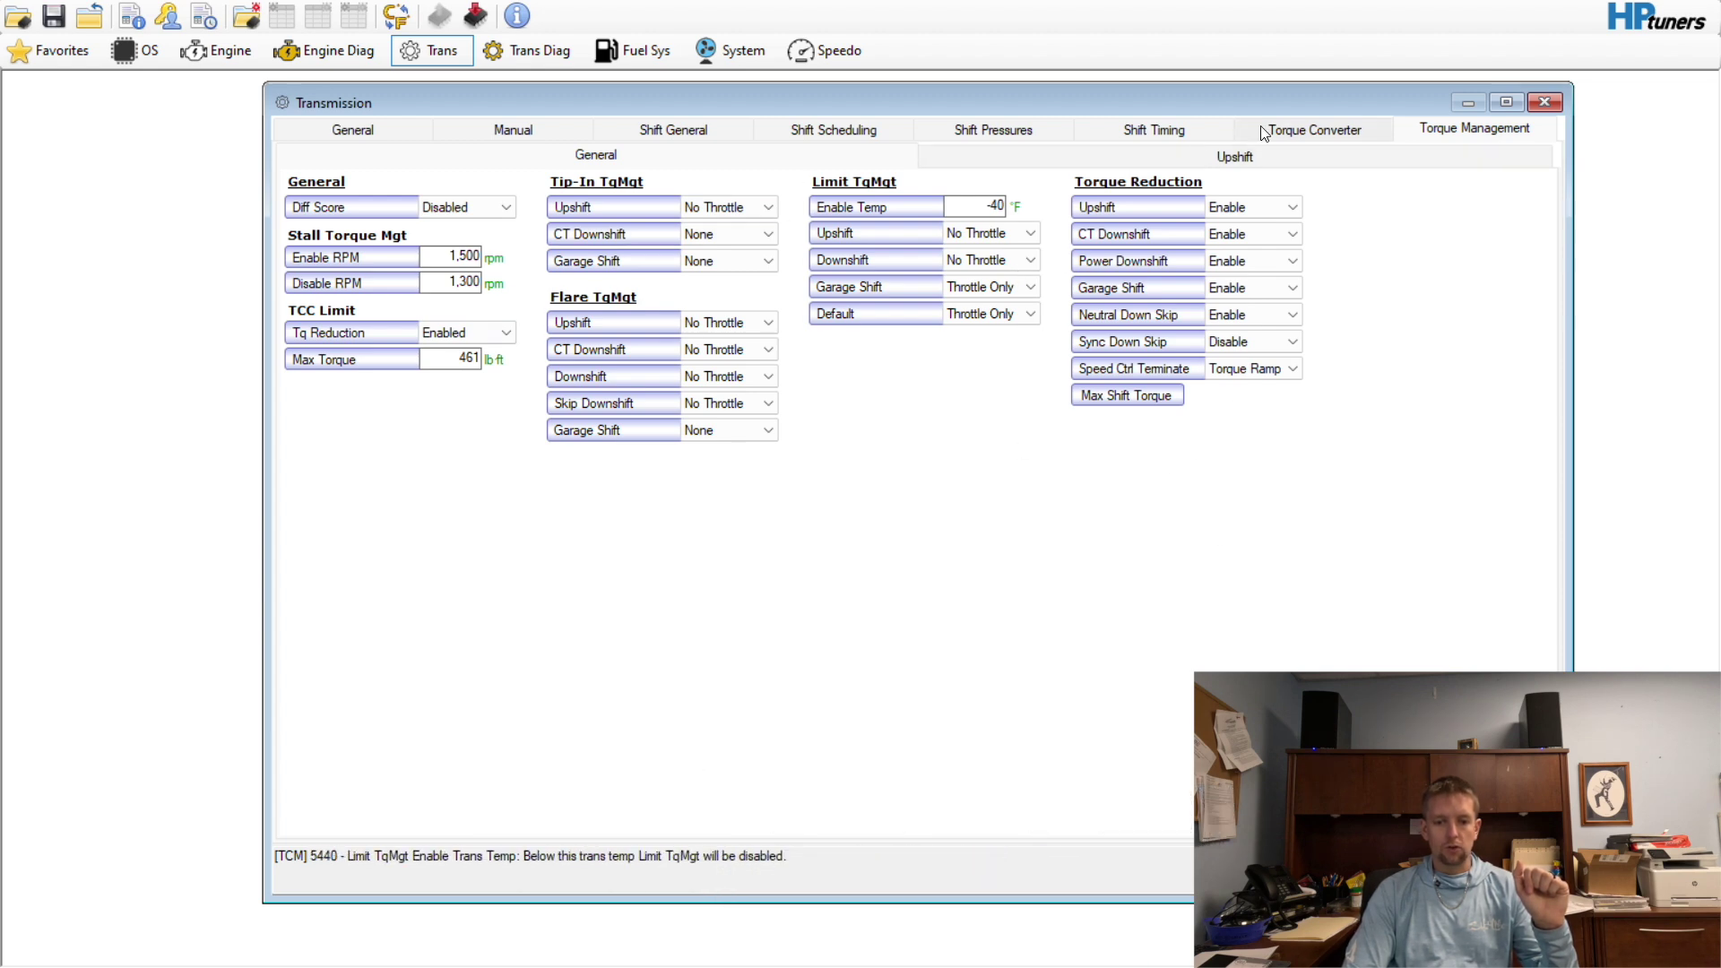
{"action": "left_click", "coordinate": [1042, 138]}
{"action": "left_click", "coordinate": [807, 167]}
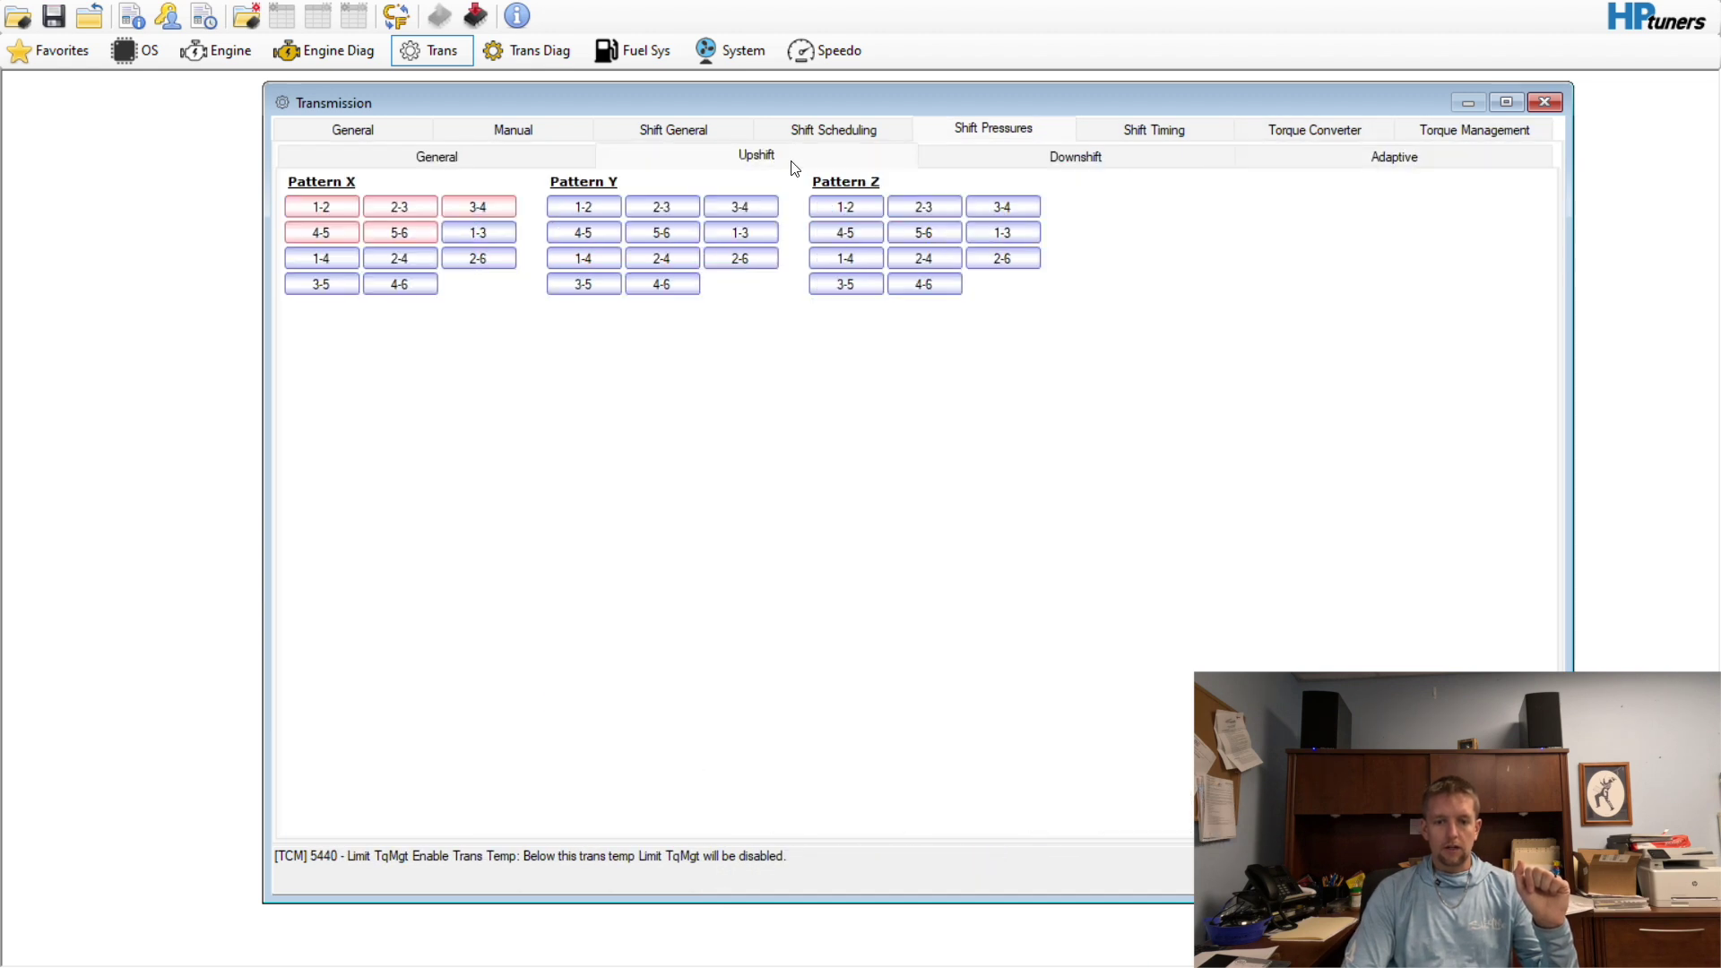
{"action": "left_click", "coordinate": [503, 168]}
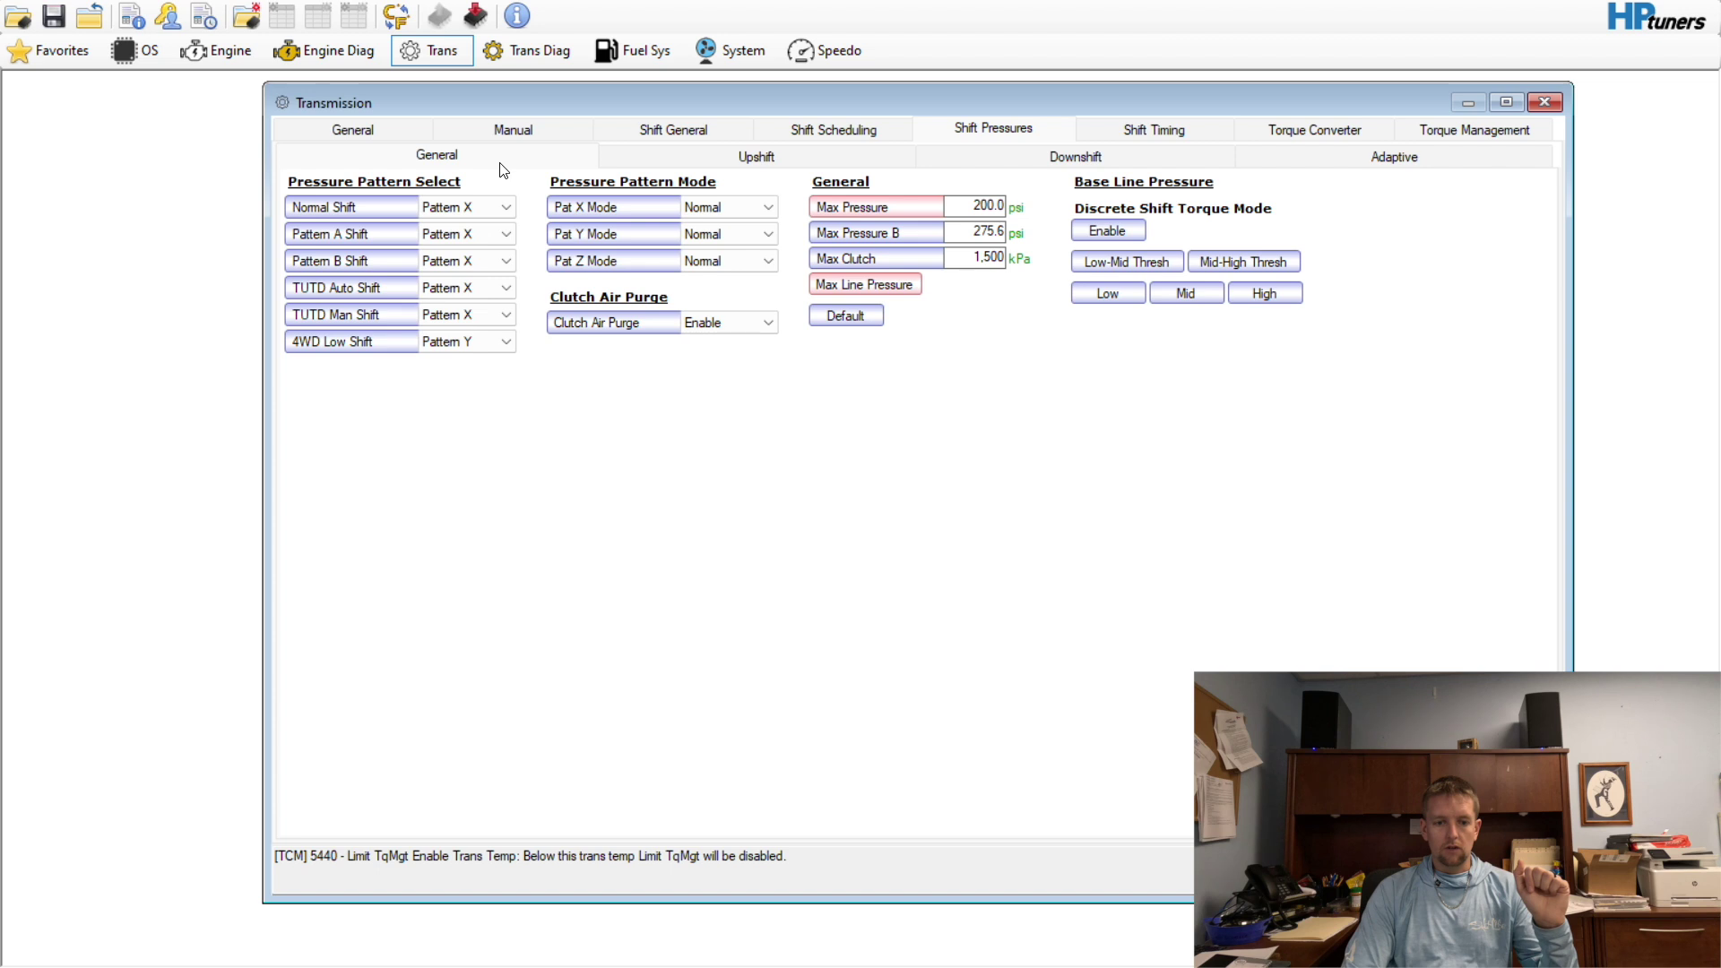
{"action": "left_click", "coordinate": [1097, 234]}
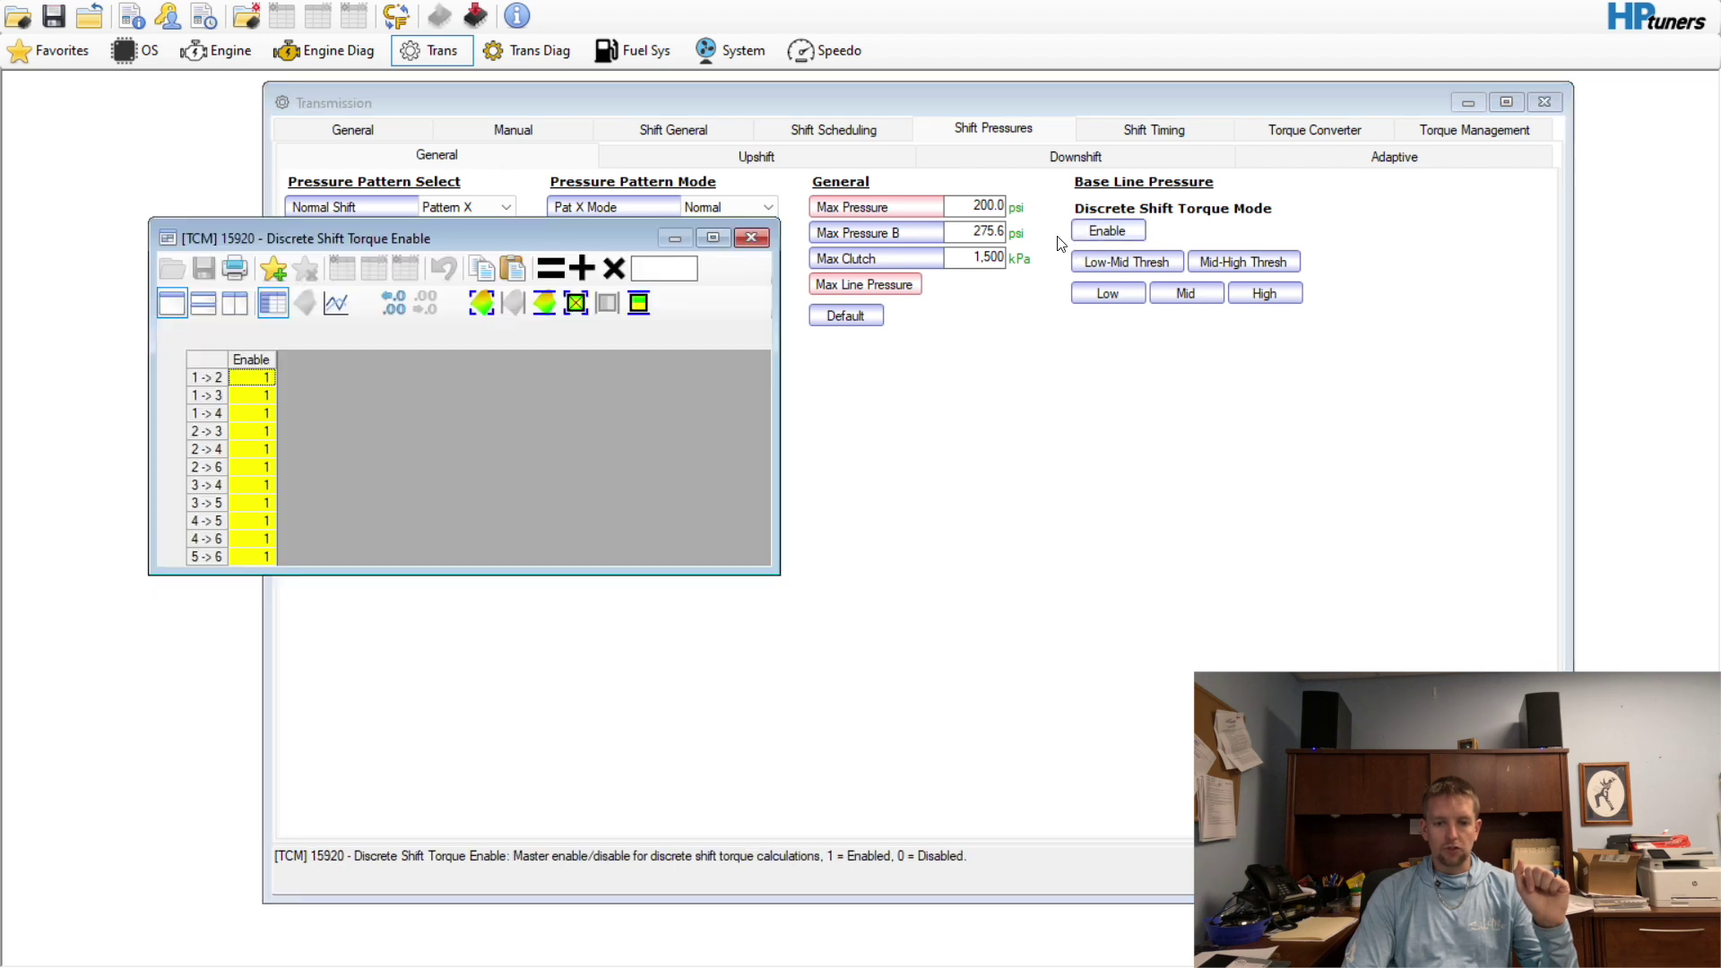
{"action": "left_click", "coordinate": [766, 242]}
{"action": "left_click", "coordinate": [1094, 300]}
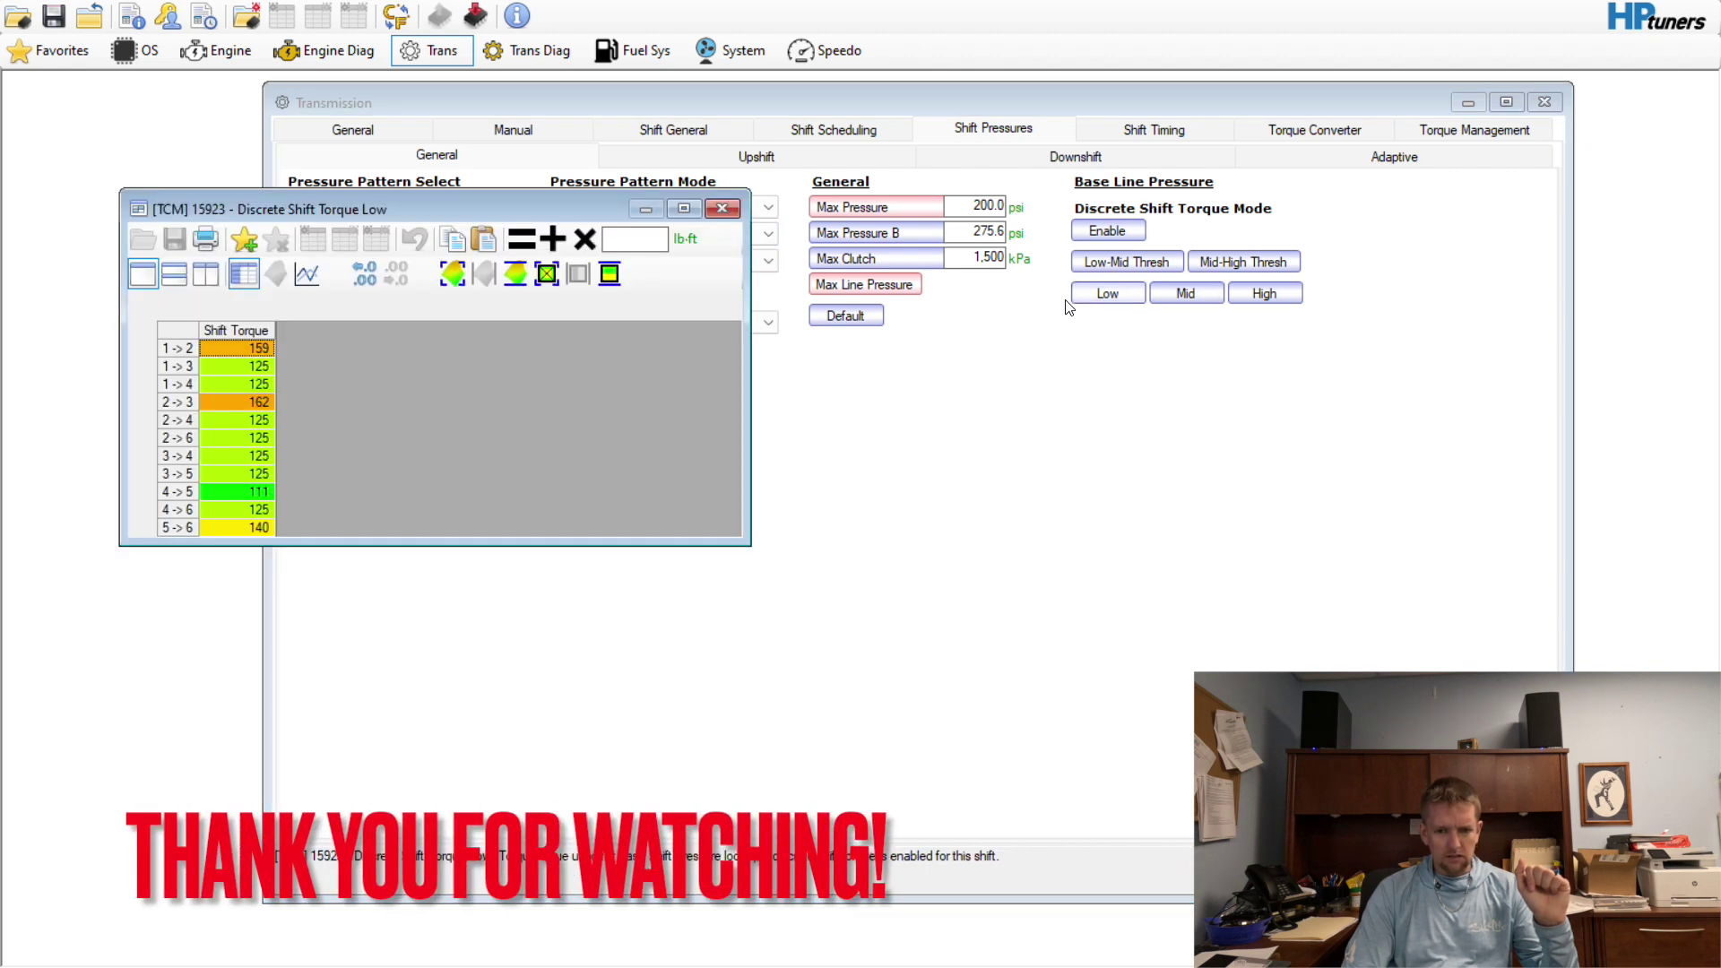
{"action": "key", "text": "Escape"}
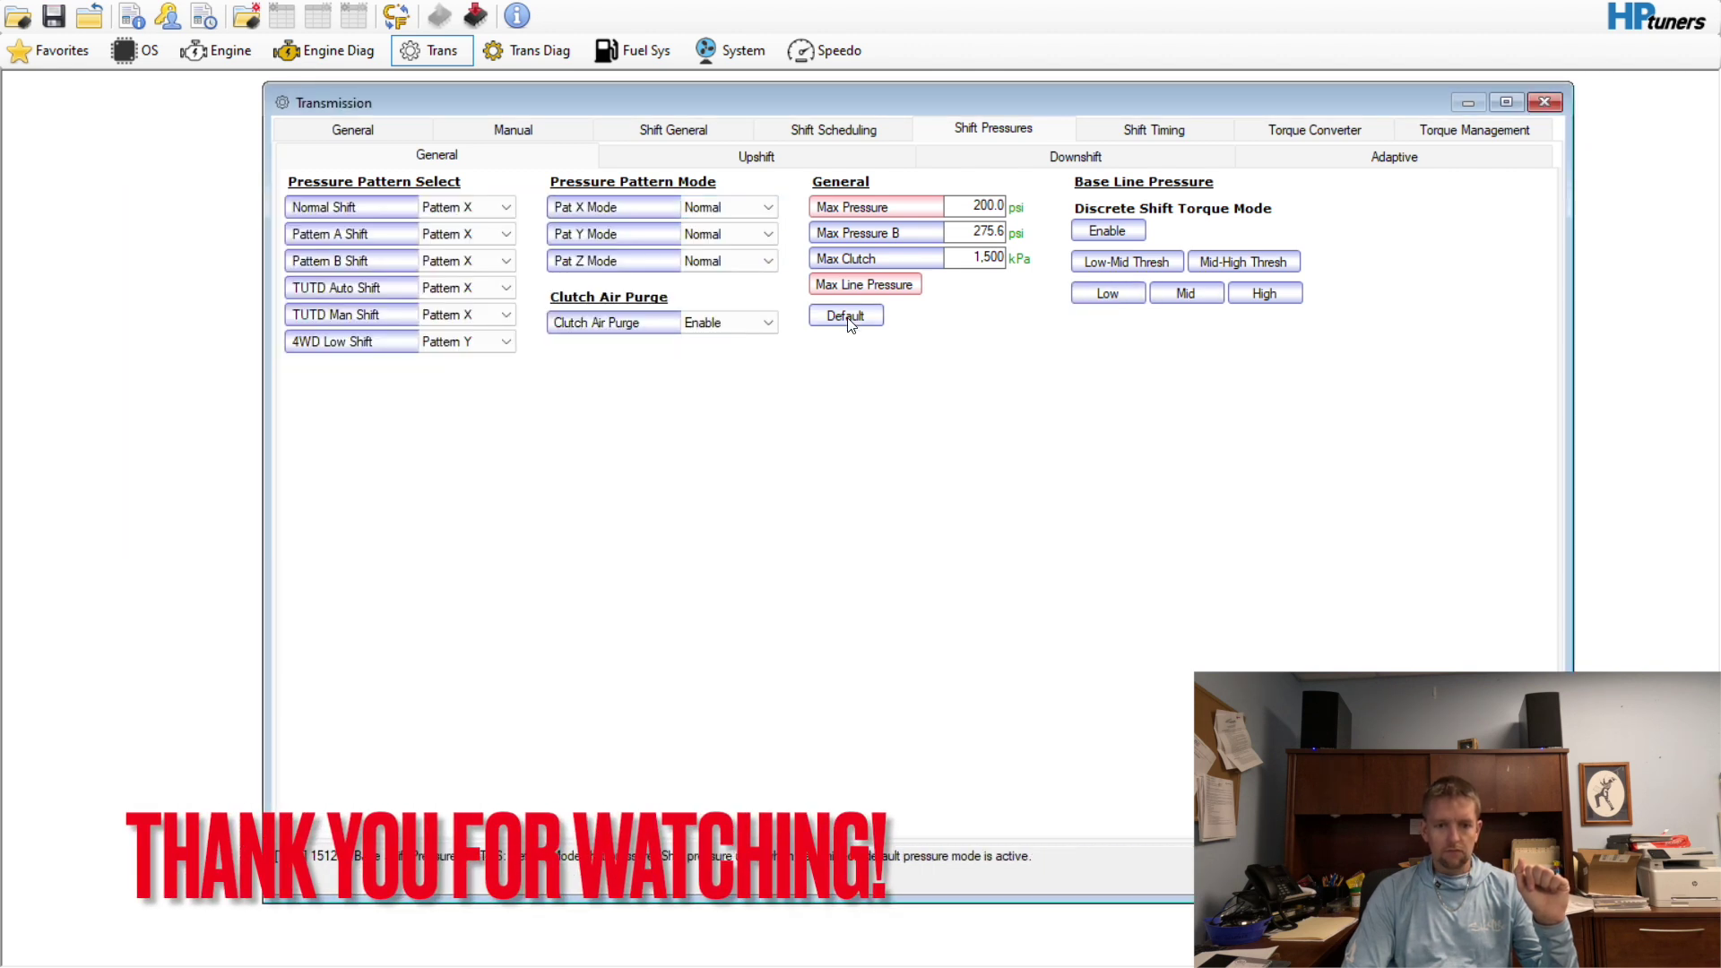